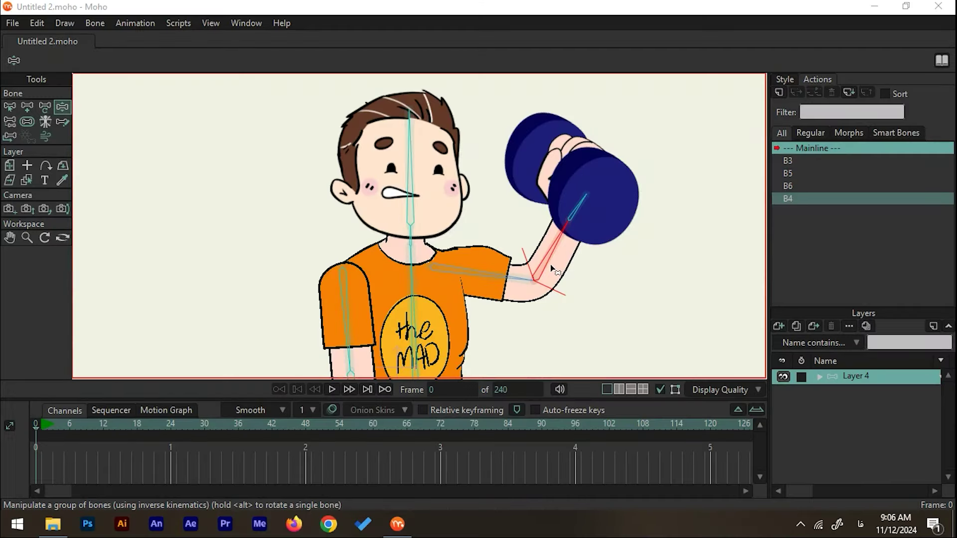
Bend the dumbbell forearm toward the head with Manipulate Bones and examine how the elbow deforms.
left_click_drag(552, 266, 469, 282)
scroll(492, 253, "up", 3)
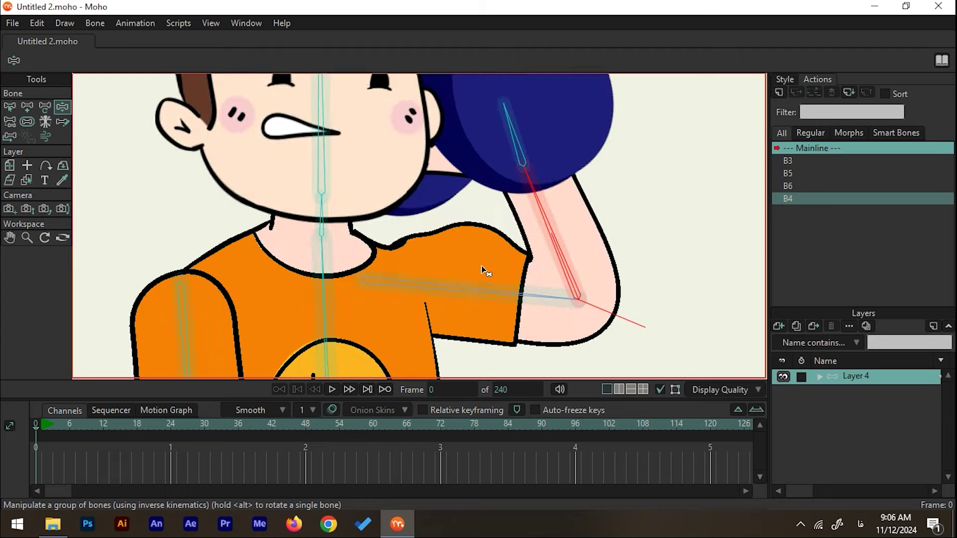
scroll(531, 247, "down", 3)
scroll(494, 278, "up", 2)
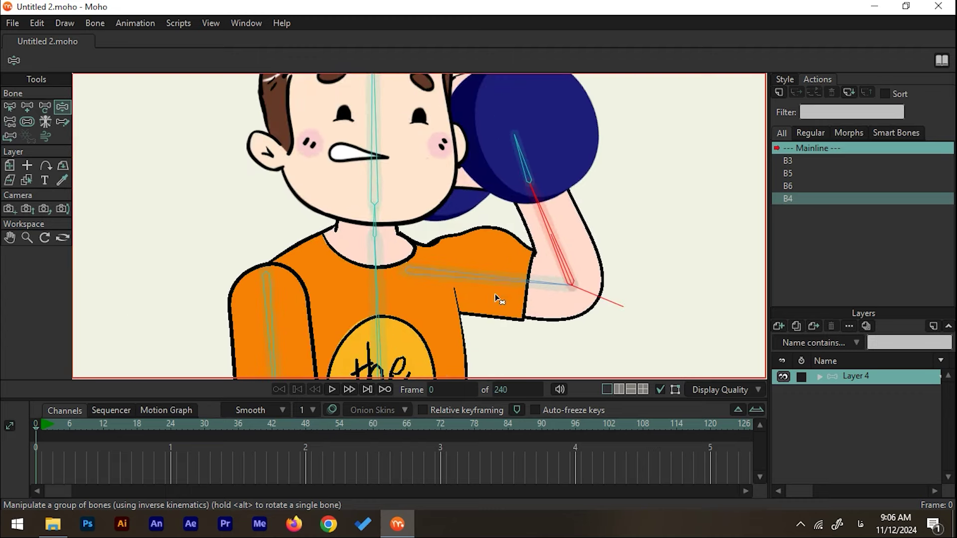
left_click_drag(499, 329, 514, 281)
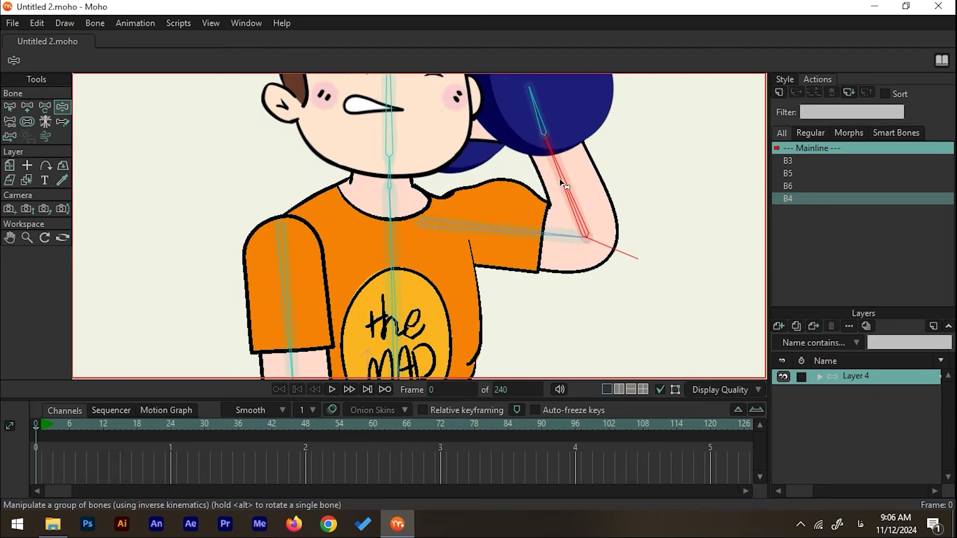
Stretch the dumbbell arm outward and raise its upper arm to horizontal to examine the sleeve at the shoulder.
left_click_drag(560, 181, 741, 344)
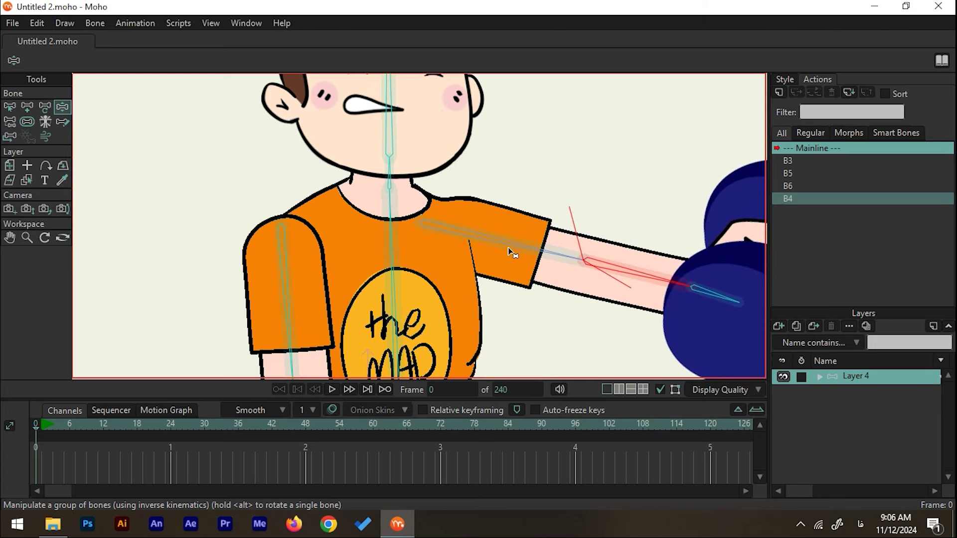
mouse_move(514, 248)
left_mouse_down()
mouse_move(495, 280)
mouse_move(456, 309)
mouse_move(447, 300)
mouse_move(489, 273)
mouse_move(498, 244)
mouse_move(524, 232)
mouse_move(504, 280)
mouse_move(461, 309)
mouse_move(507, 237)
left_mouse_up()
scroll(483, 218, "up", 5)
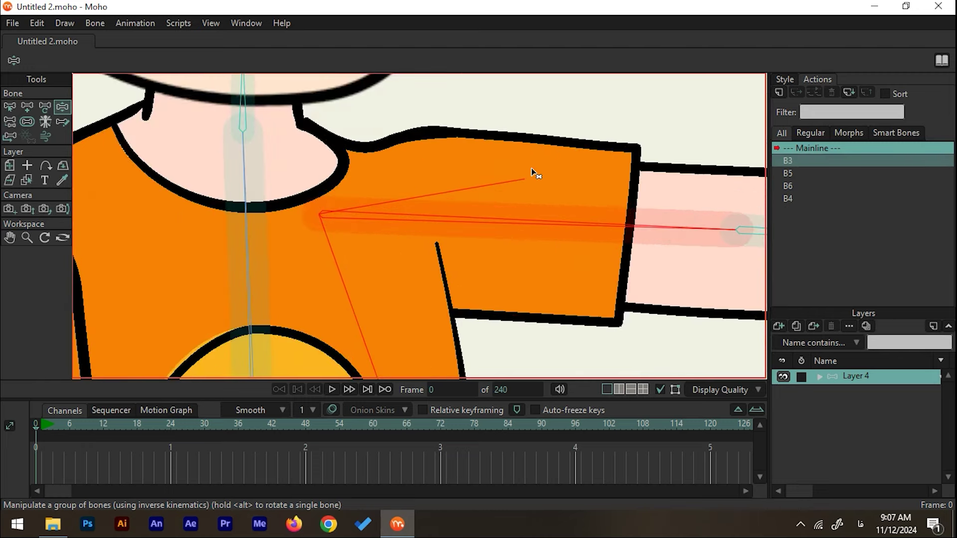
Expand Layer 4 and inspect the points of the L arm and body-2.ai layers around the shoulder.
left_click(818, 378)
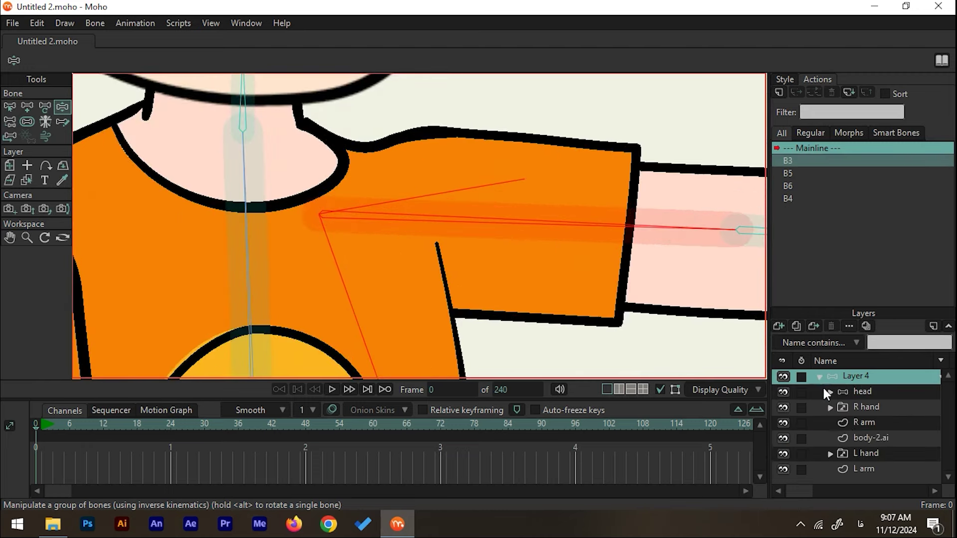
left_click(858, 470)
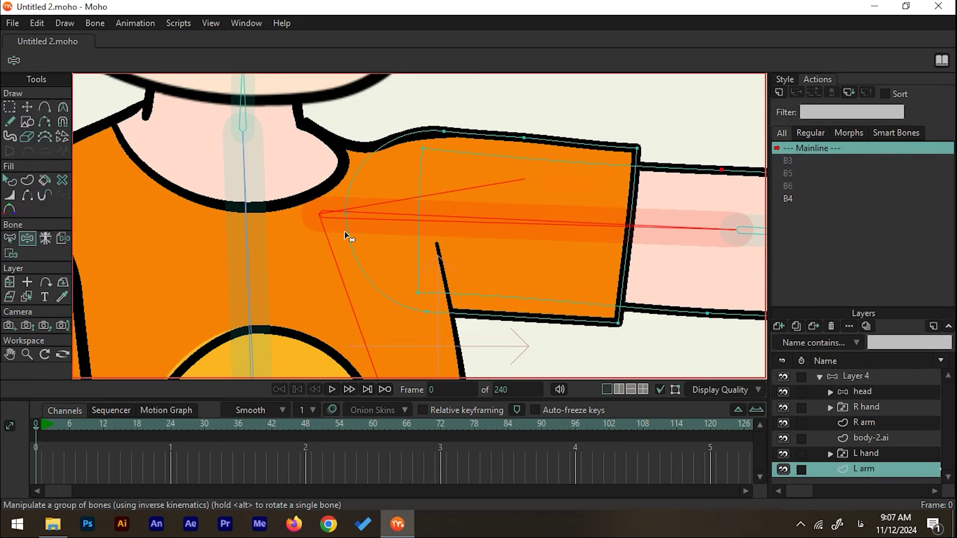
left_click(860, 438)
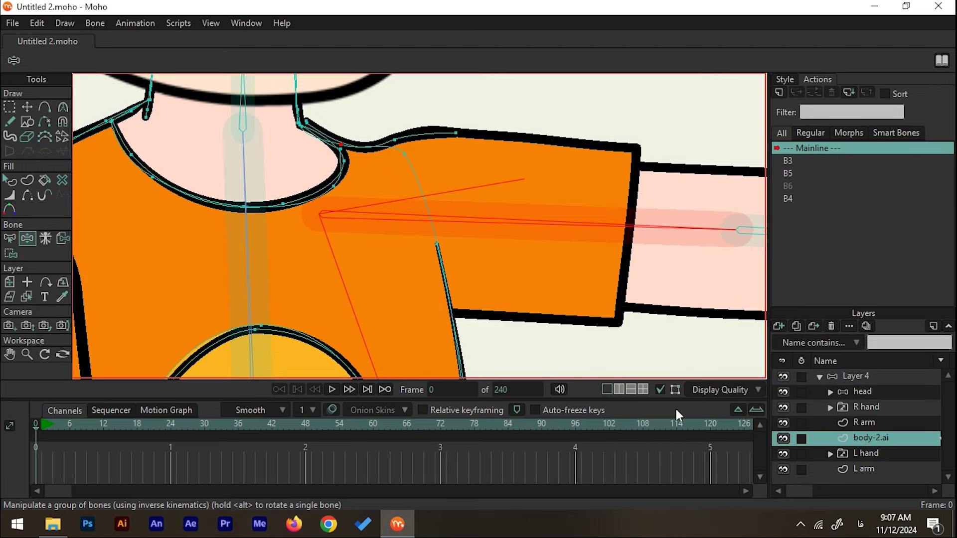
scroll(503, 186, "down", 5)
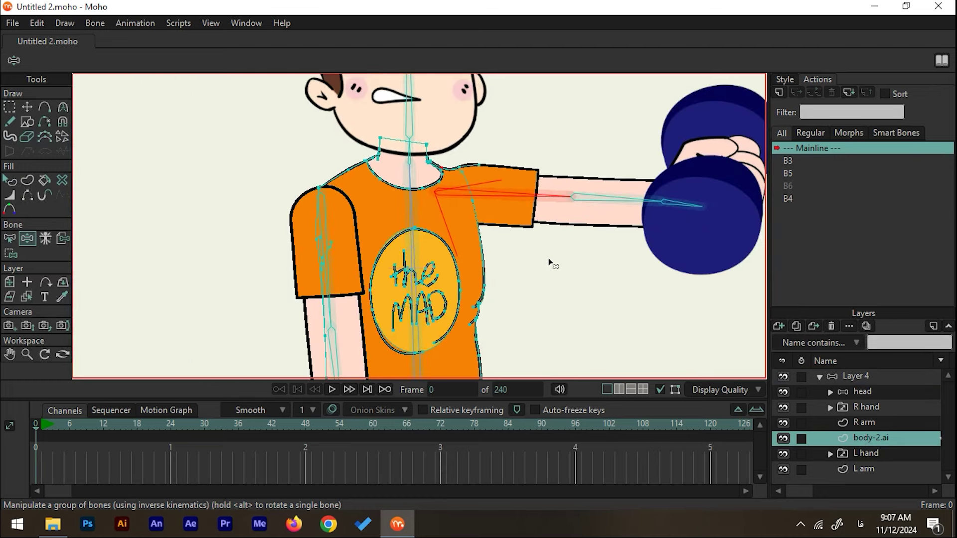
left_click_drag(551, 263, 548, 334)
scroll(528, 269, "down", 1)
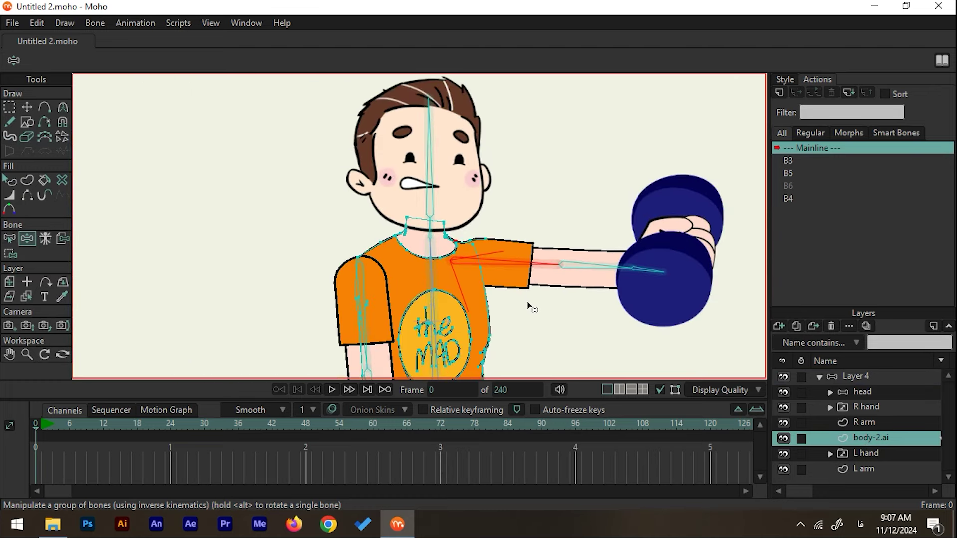
scroll(528, 302, "up", 1)
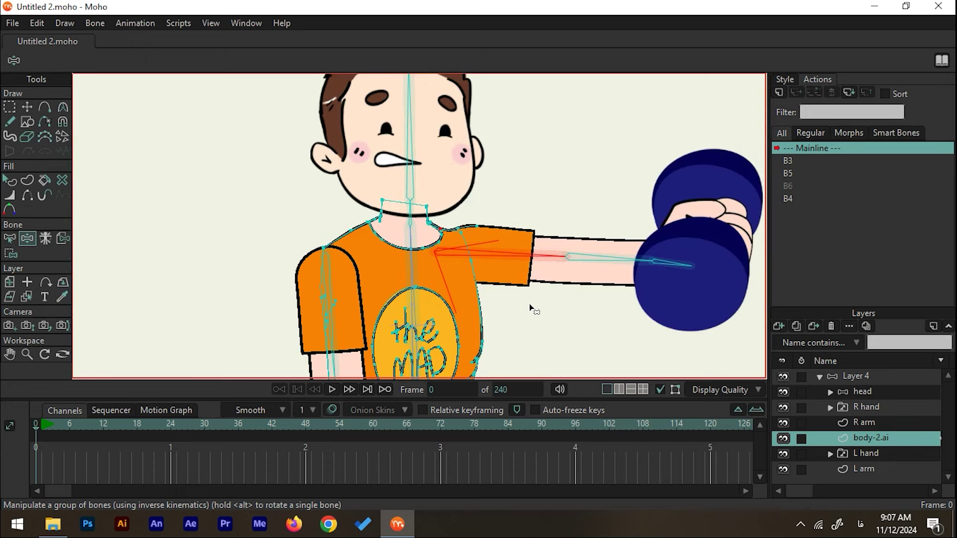
Create a new document and draw a long horizontal rectangle across the centre of the canvas.
left_click(9, 22)
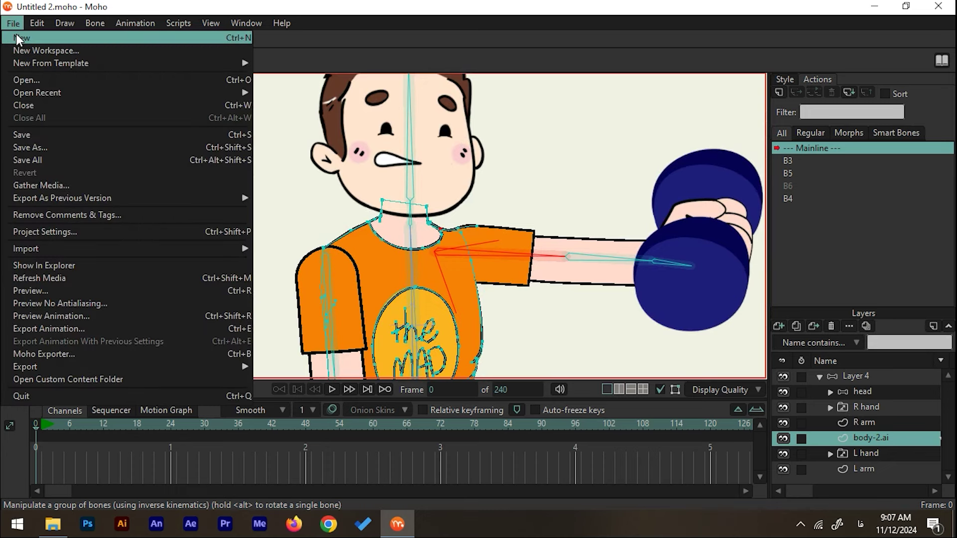
key("ctrl+n")
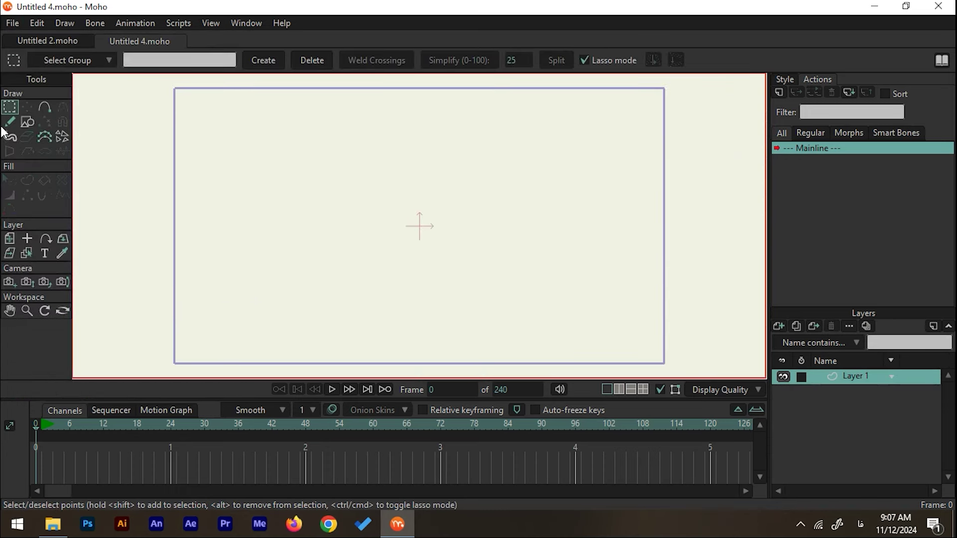
left_click(27, 122)
left_click_drag(310, 208, 533, 243)
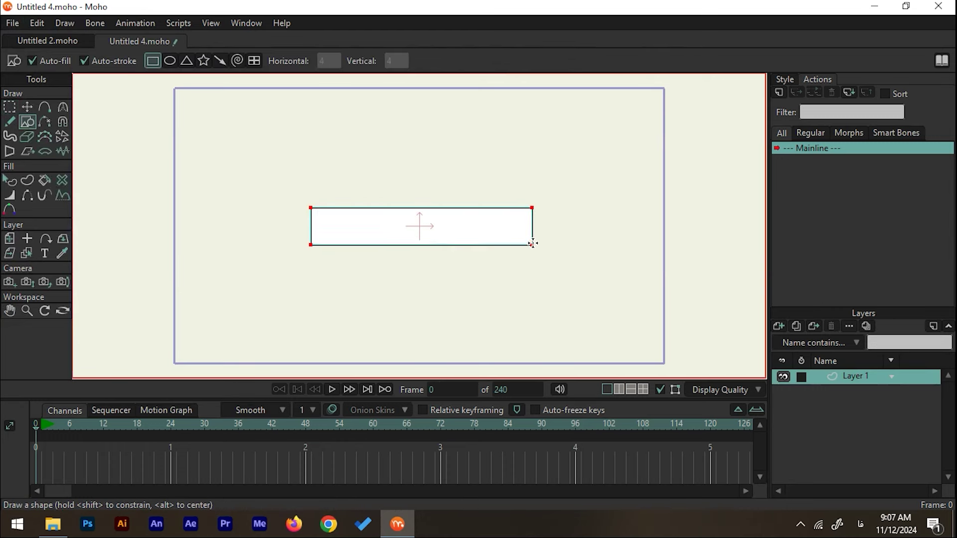
Add a bone layer and nest the rectangle's layer inside it.
left_click(779, 326)
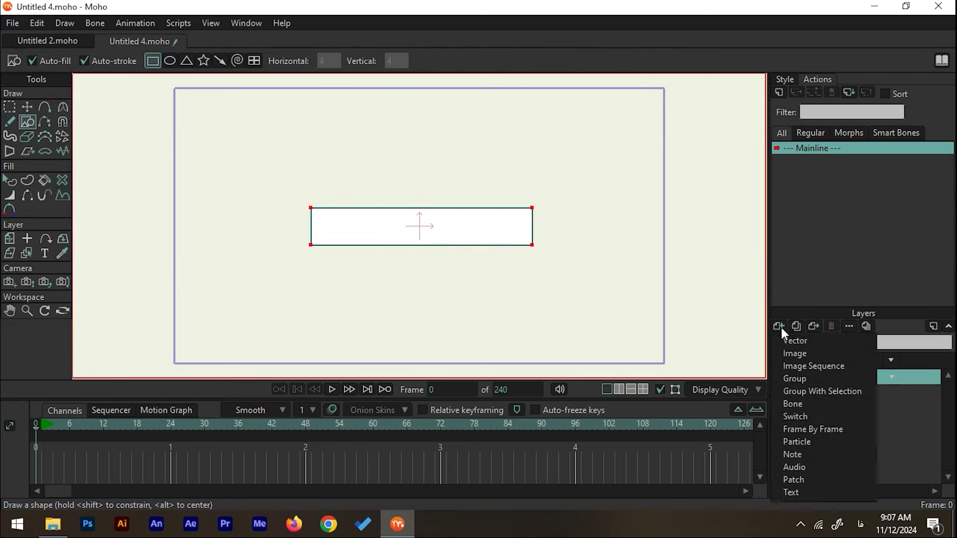
left_click(795, 403)
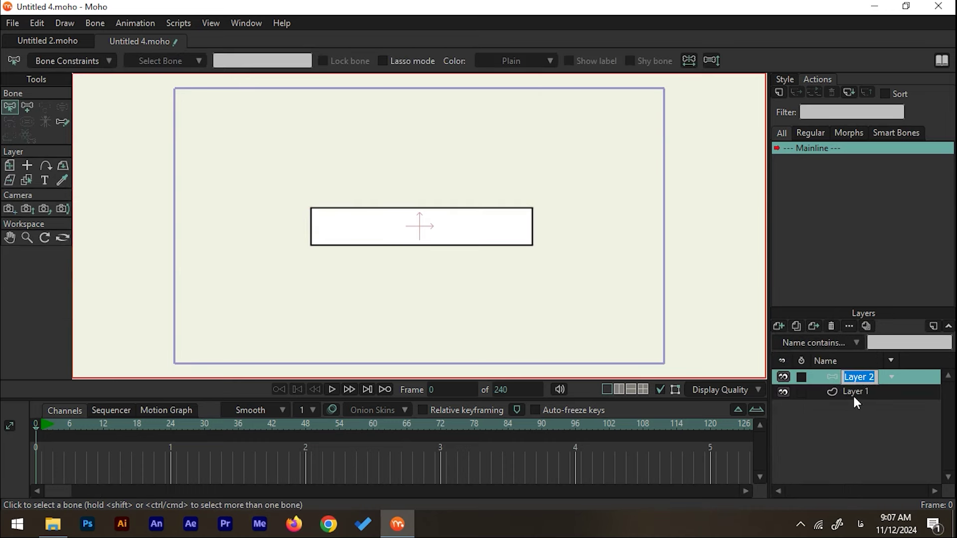
left_click(853, 393)
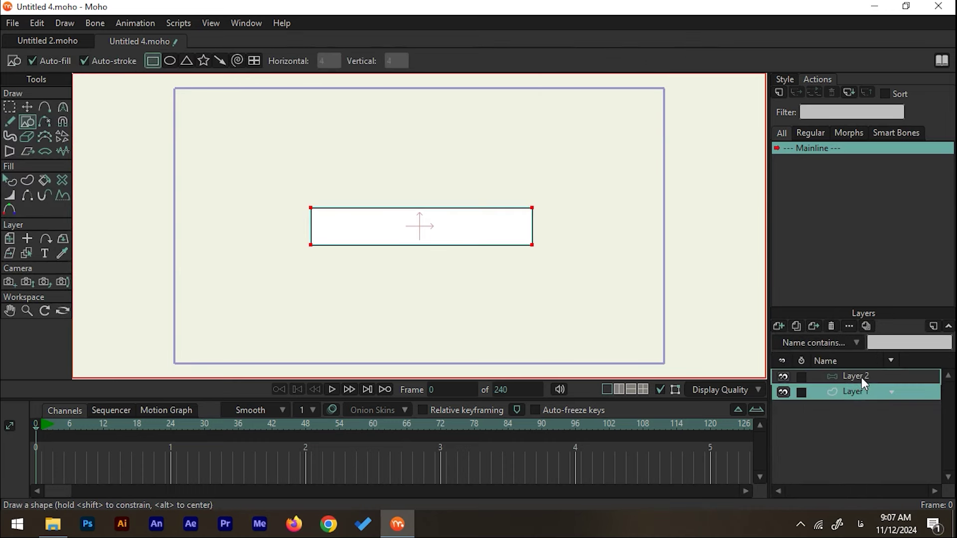
left_click_drag(885, 394, 868, 377)
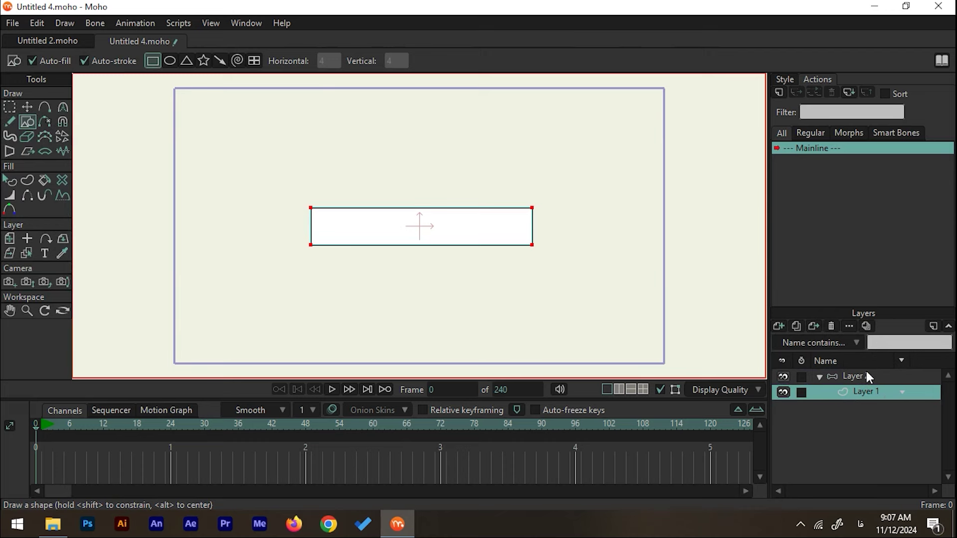
Add two end-to-end bones along the rectangle's length and test them with Manipulate Bones.
left_click(867, 378)
key("a")
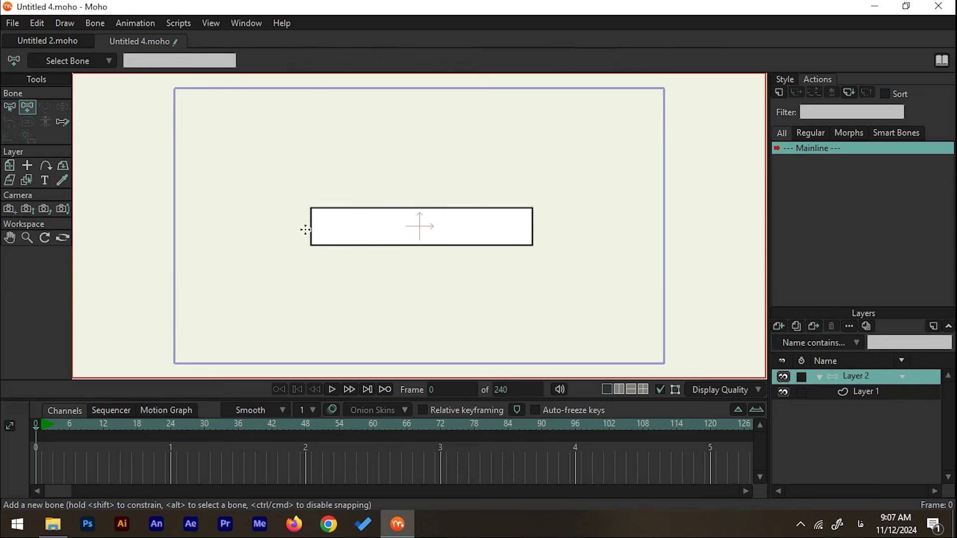
left_click_drag(311, 228, 448, 235)
left_click(62, 107)
scroll(453, 222, "up", 4)
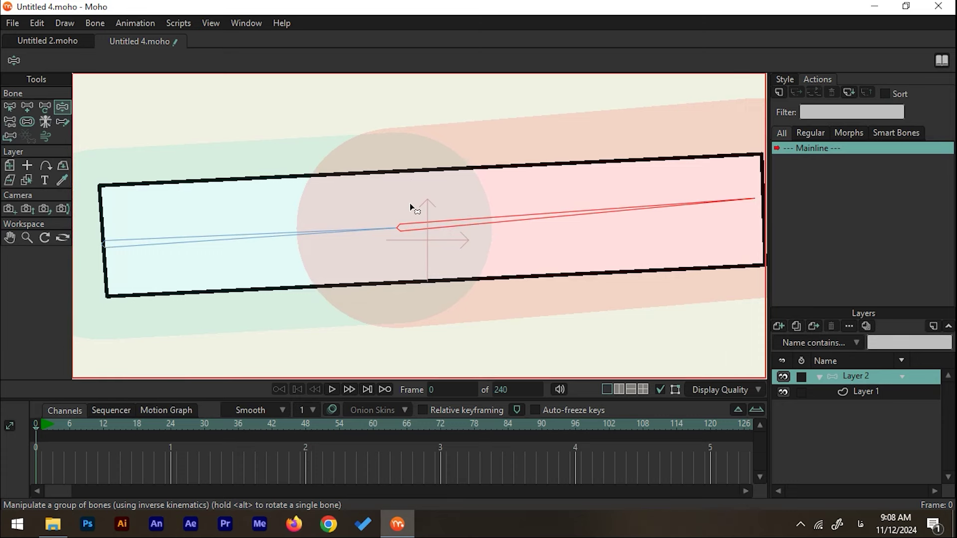
scroll(410, 207, "down", 3)
Add one point near the middle of both the upper and lower edges of the rectangle in Layer 1.
left_click(884, 396)
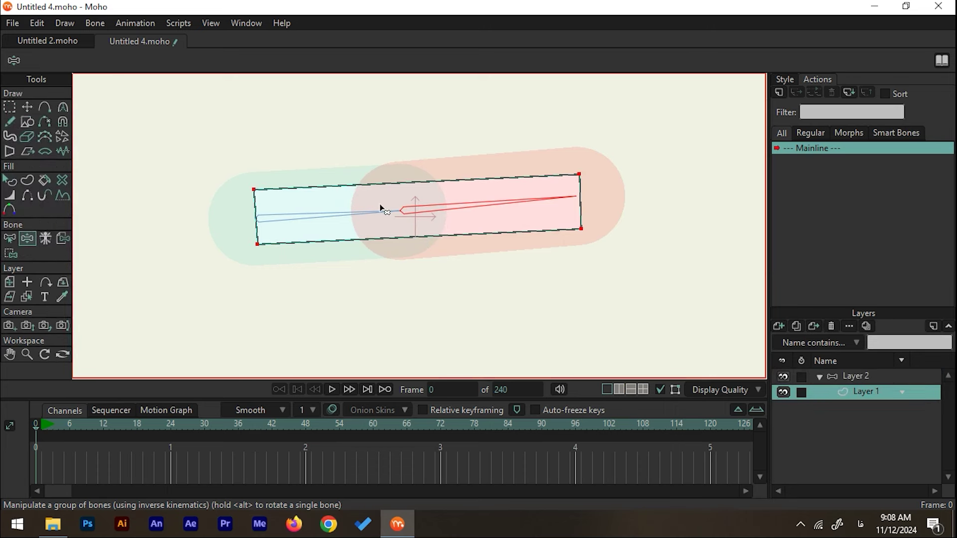
left_click(44, 107)
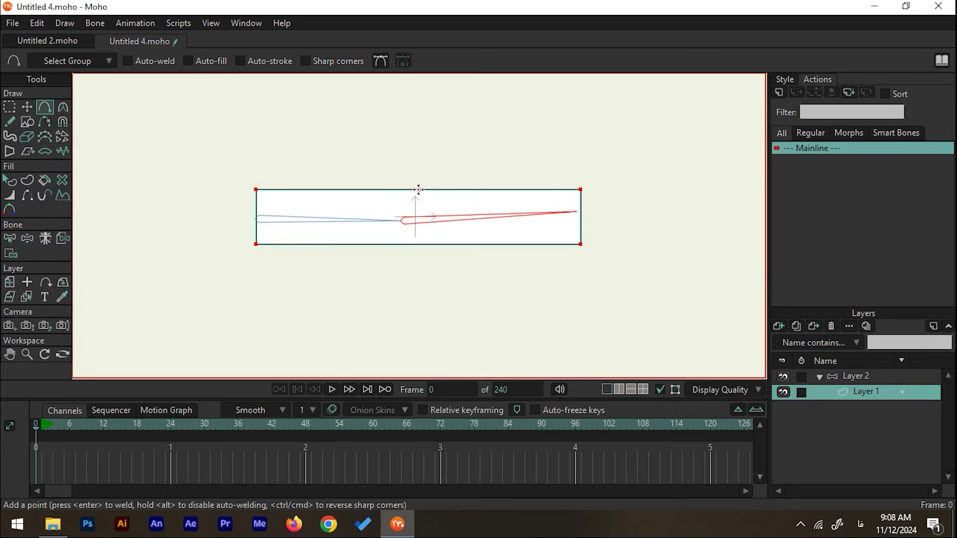
left_click(412, 190)
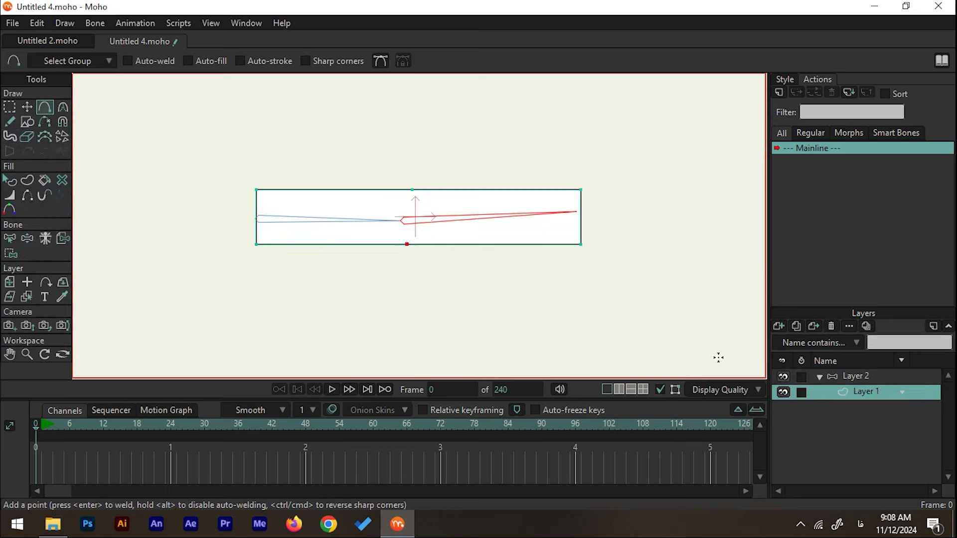
Move the second bone of Layer 2 with Manipulate Bones and examine how the rectangle deforms at the joint.
left_click(847, 376)
left_click(62, 107)
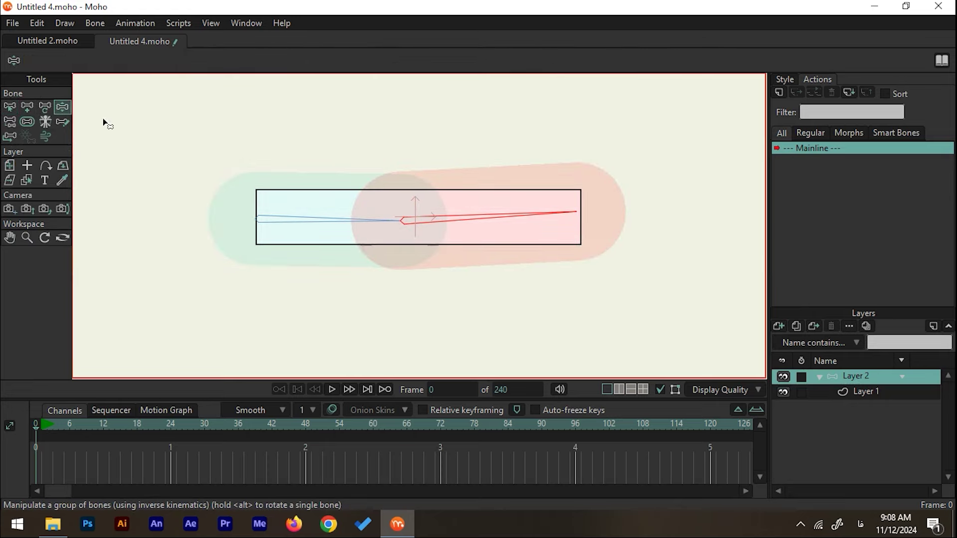
left_click_drag(504, 218, 549, 246)
scroll(410, 238, "up", 5)
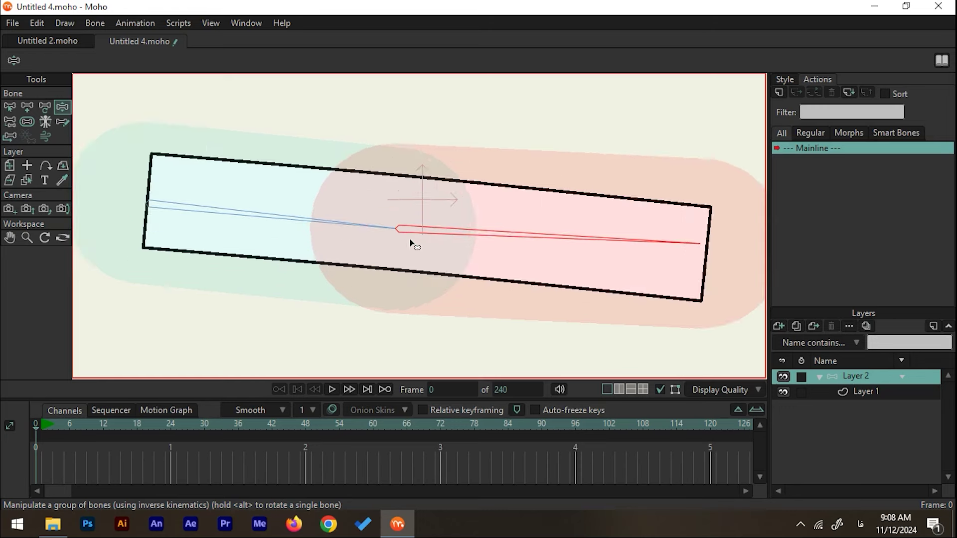
scroll(412, 241, "down", 1)
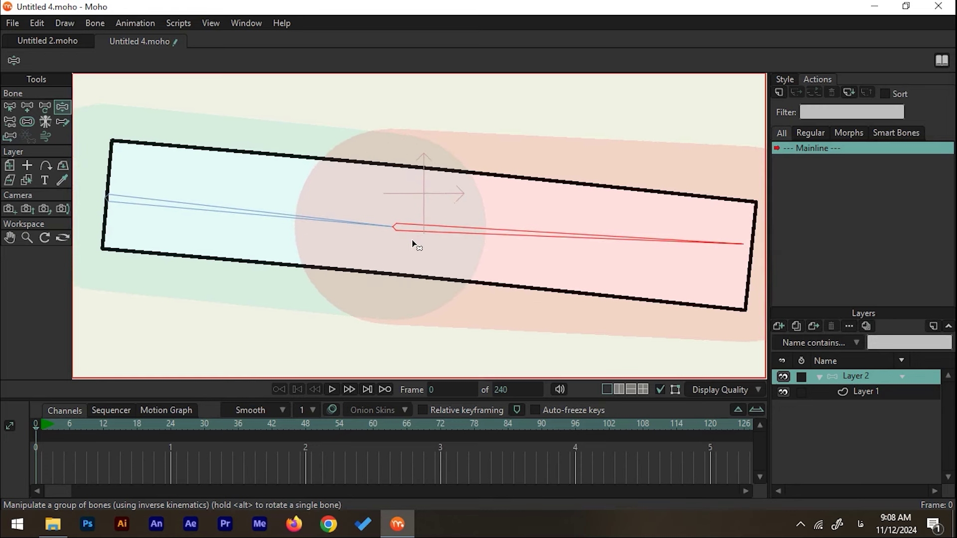
scroll(412, 240, "down", 4)
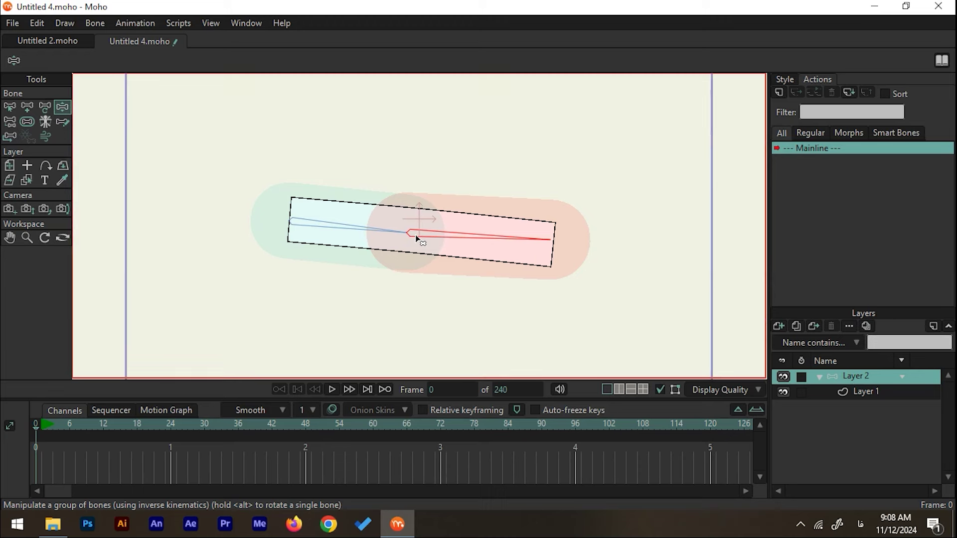
scroll(394, 224, "up", 4)
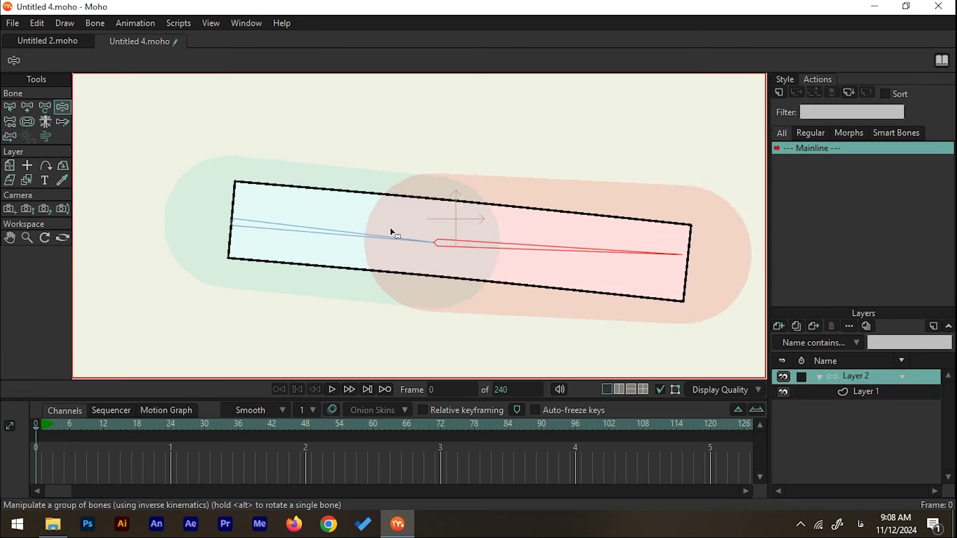
Add extra points on both sides of the middle point along the rectangle's upper and lower edges.
left_click(856, 391)
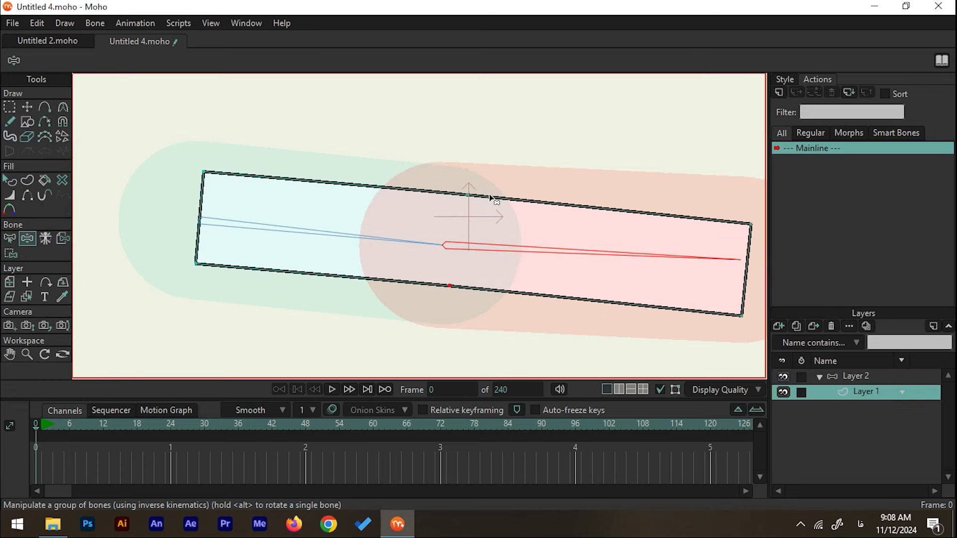
scroll(489, 200, "up", 2)
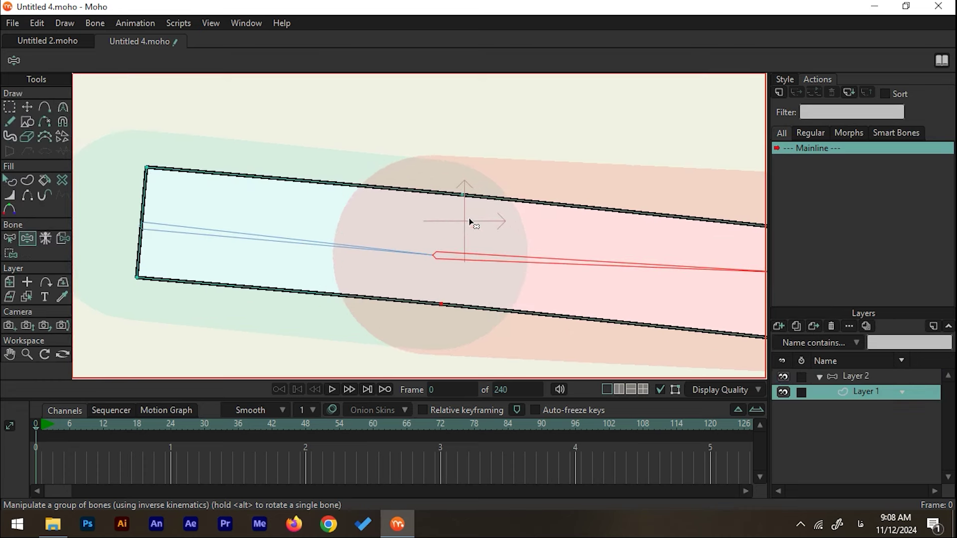
left_click(41, 106)
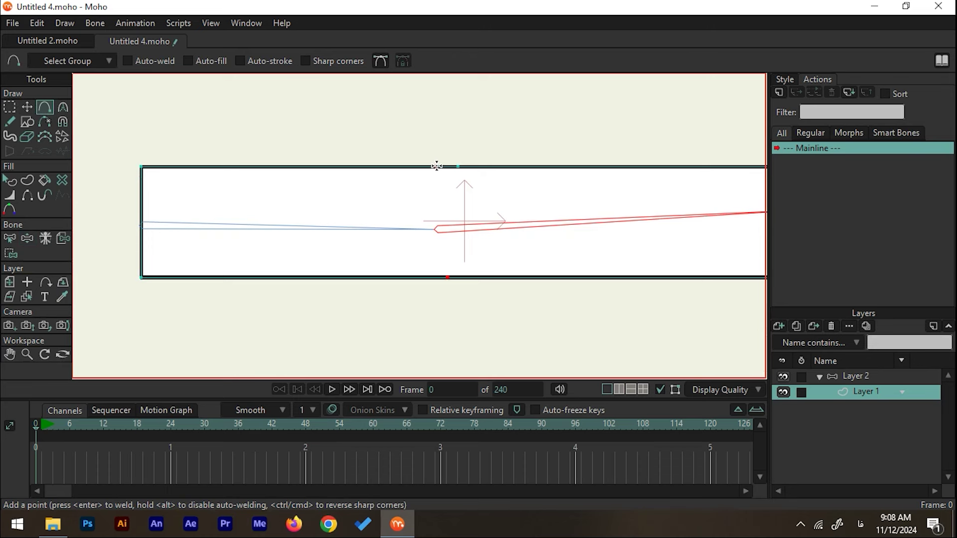
left_click(436, 166)
left_click(517, 166)
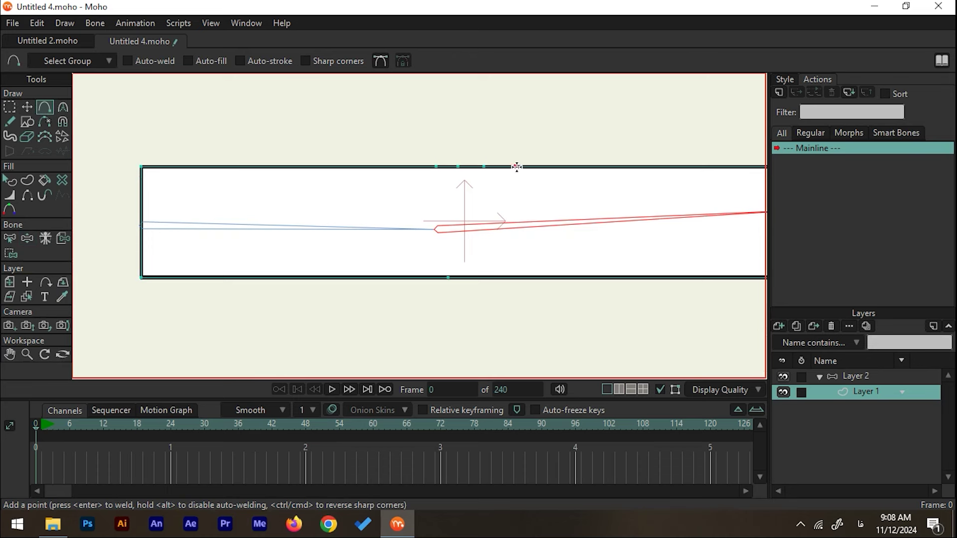
left_click(402, 167)
left_click(420, 278)
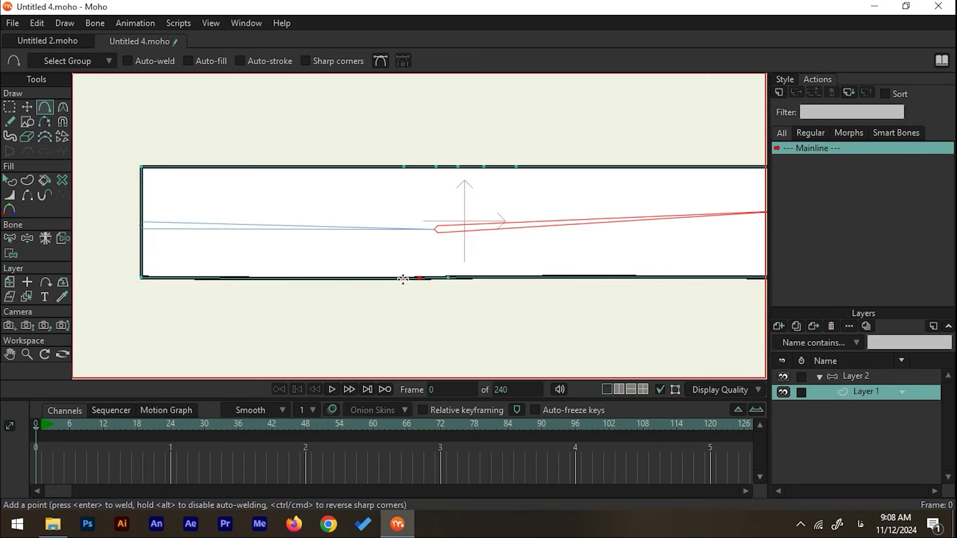
left_click(398, 278)
left_click(485, 277)
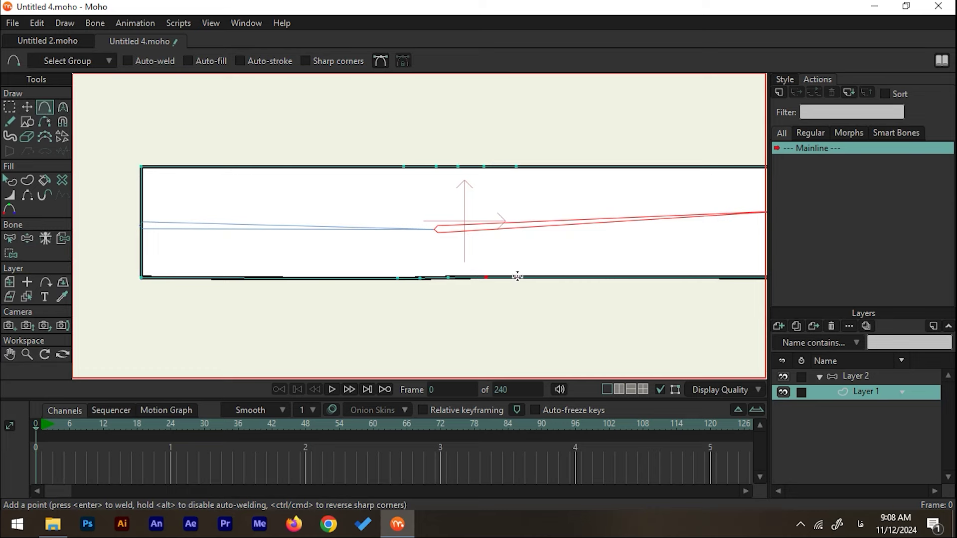
Bend the rectangle sharply at the joint between its two bones to examine the curve of its edges.
left_click(910, 376)
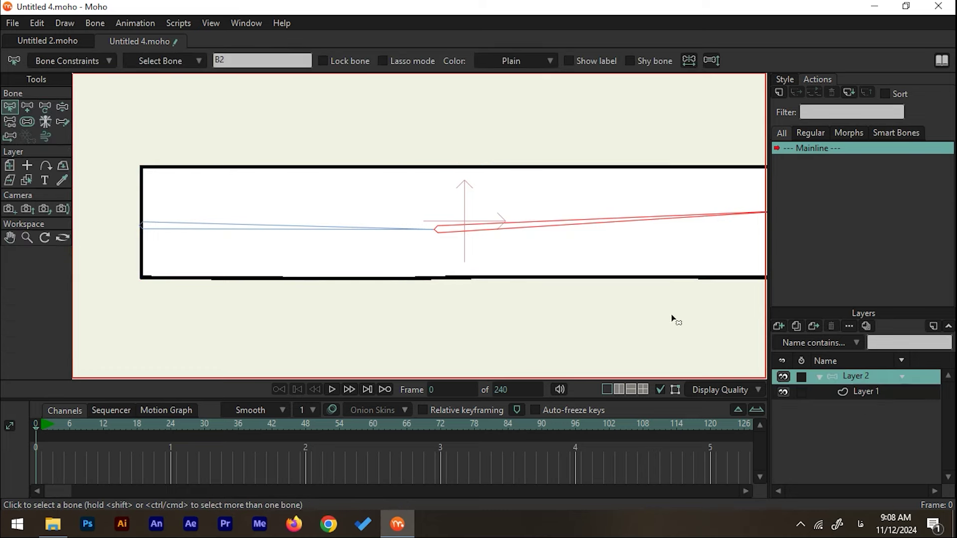
left_click(62, 106)
scroll(394, 197, "down", 3)
left_click_drag(393, 196, 338, 246)
scroll(372, 231, "up", 4)
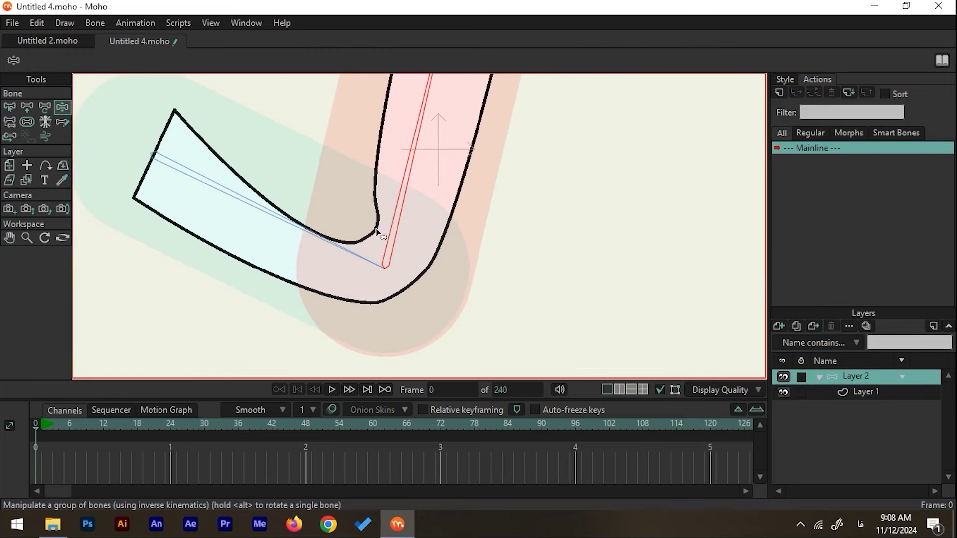
Straighten the bent rectangle by swinging its second bone back roughly in line with the first bone.
scroll(381, 234, "down", 2)
left_click_drag(406, 166, 748, 339)
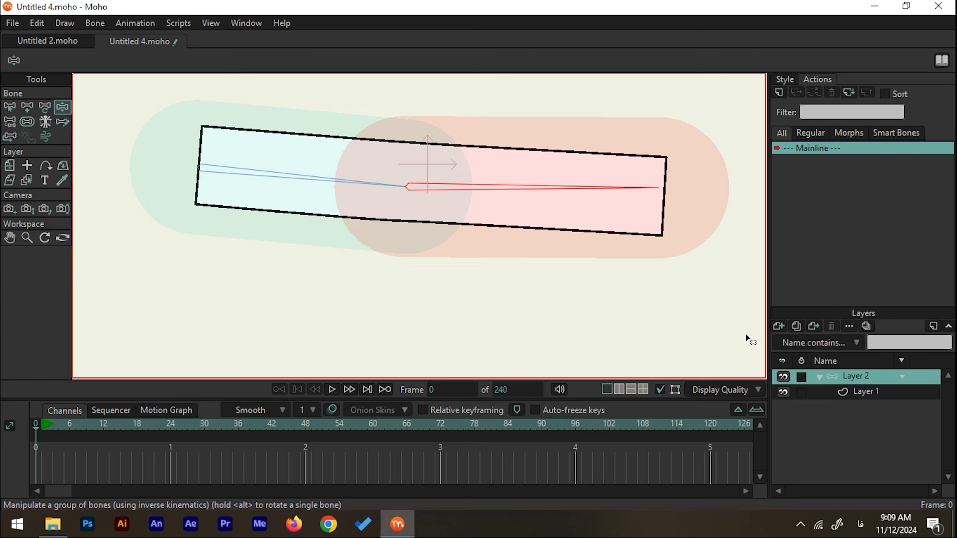
Remove the added points from the rectangle's lower and upper edges in Layer 1 by simplifying the curve with a 0.21 brush radius.
left_click(868, 393)
scroll(363, 183, "up", 2)
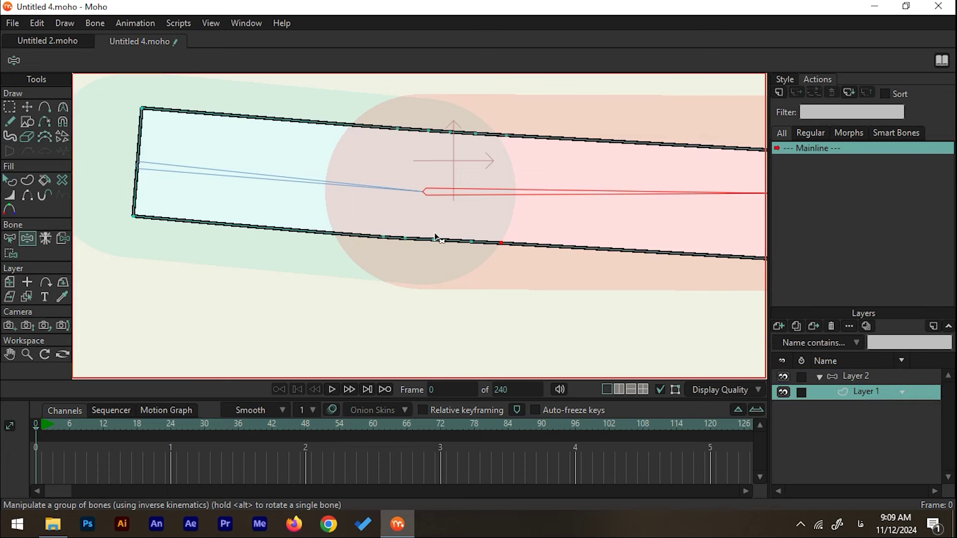
left_click(45, 138)
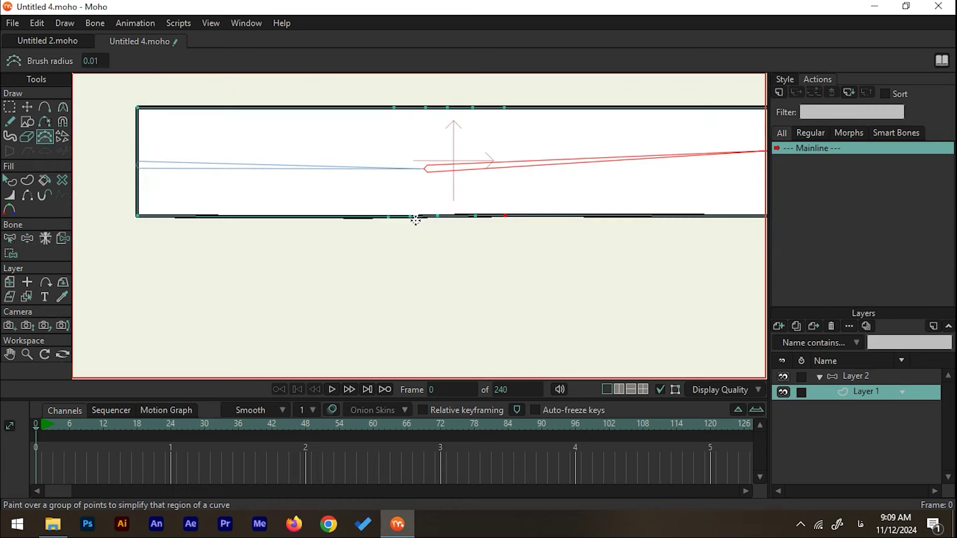
left_click_drag(84, 61, 89, 64)
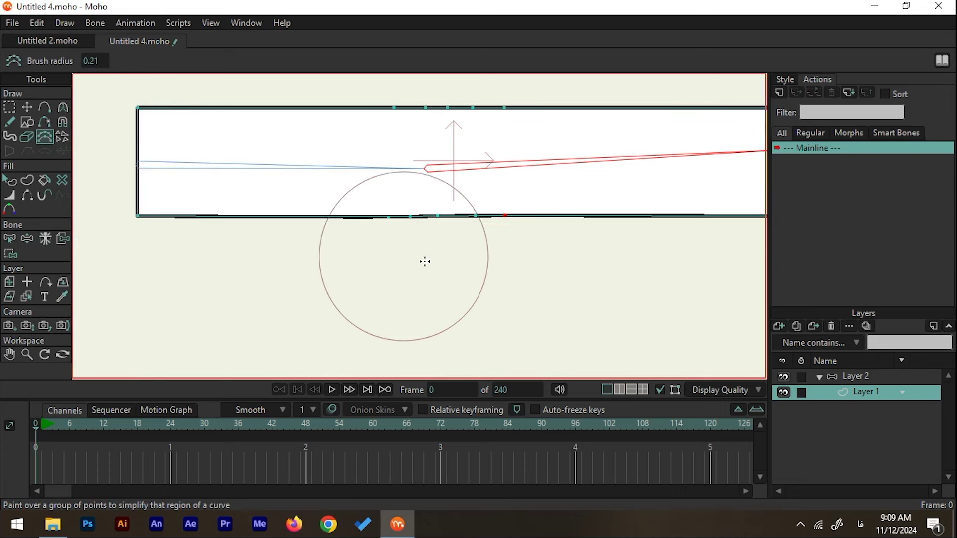
left_click(439, 238)
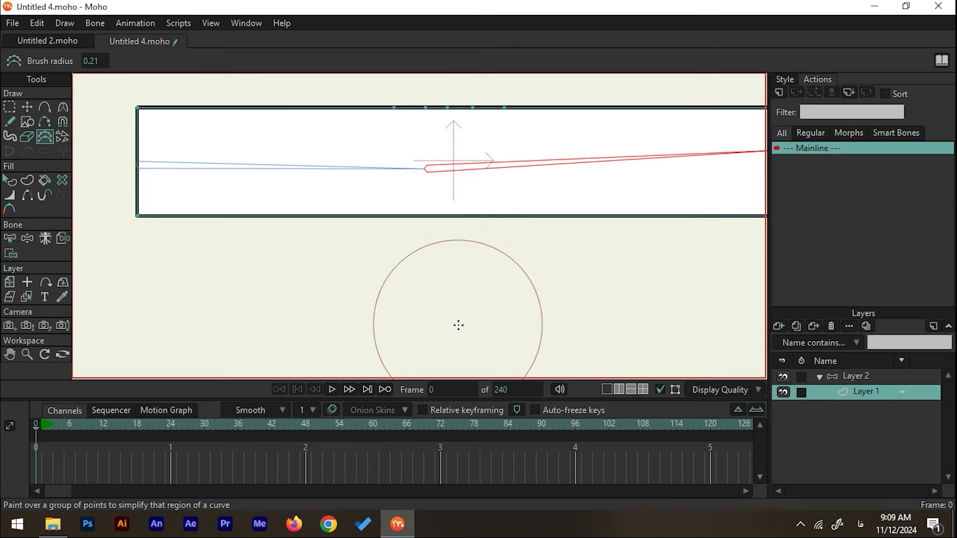
left_click(453, 117)
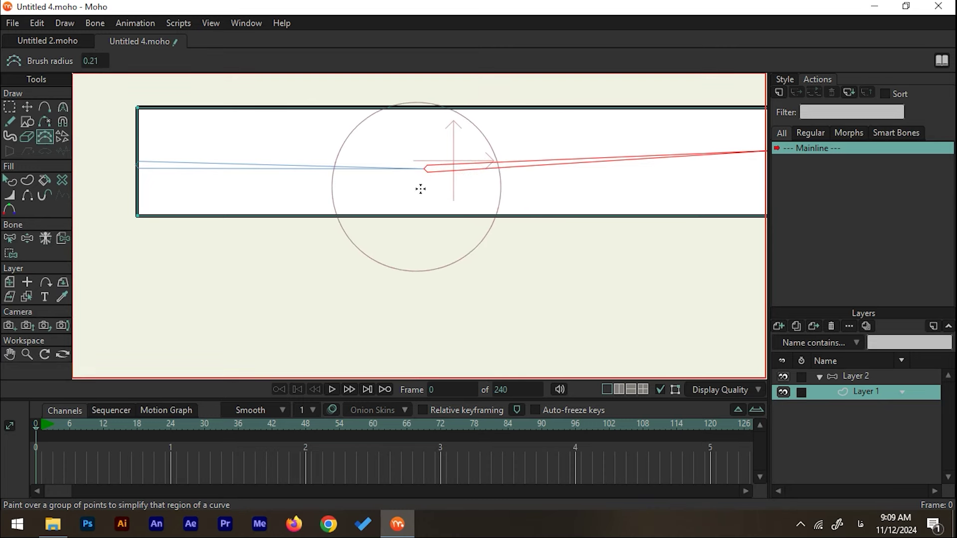
scroll(438, 215, "up", 3)
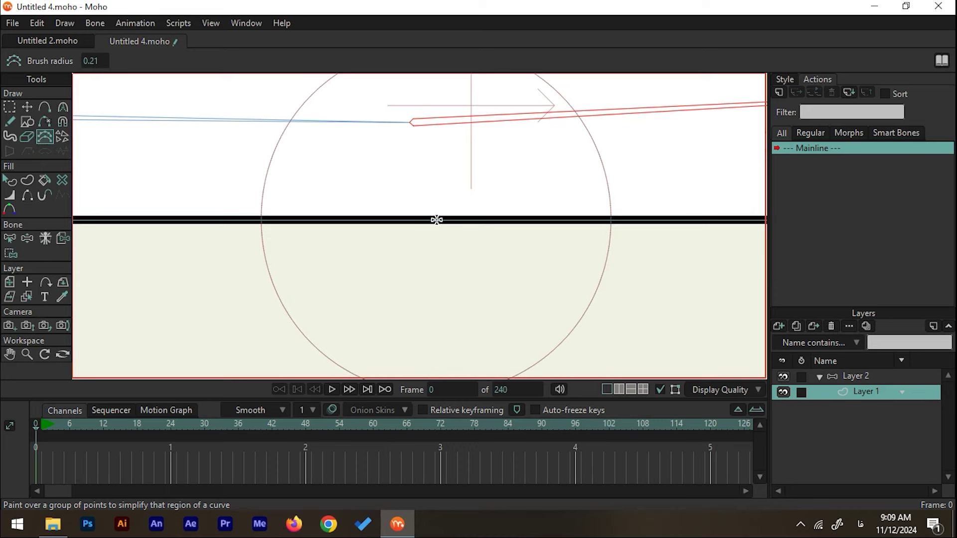
scroll(436, 220, "down", 3)
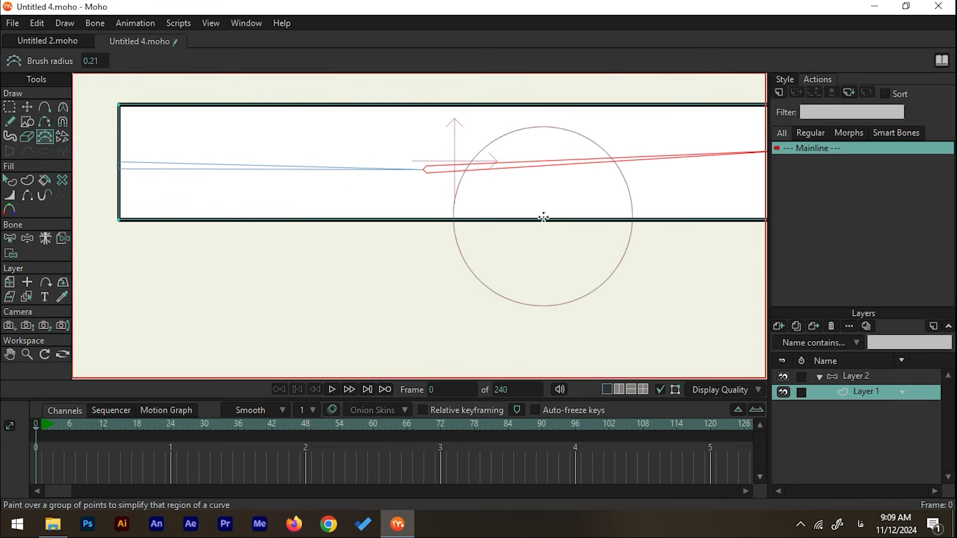
scroll(536, 215, "down", 1)
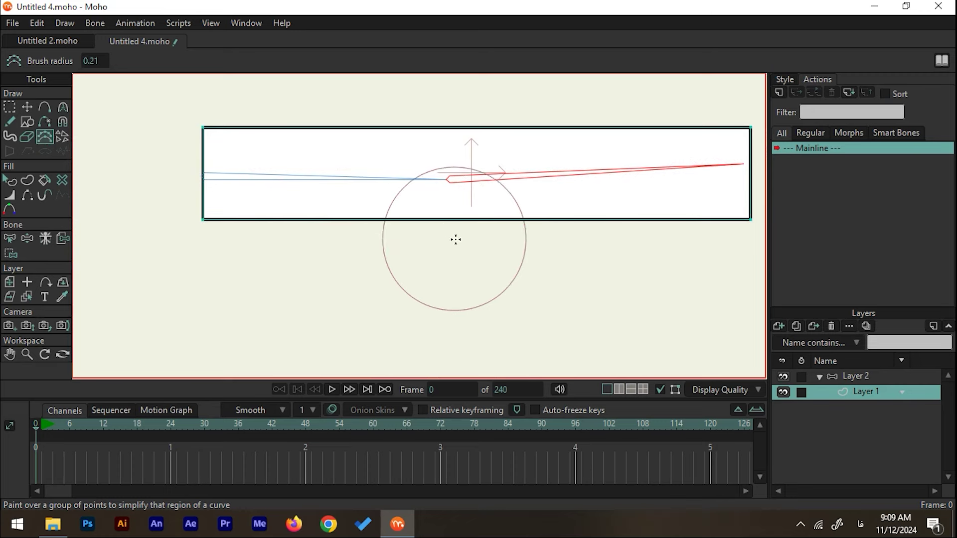
Try adding a single point near the middle of the rectangle's lower and upper edges.
left_click(45, 107)
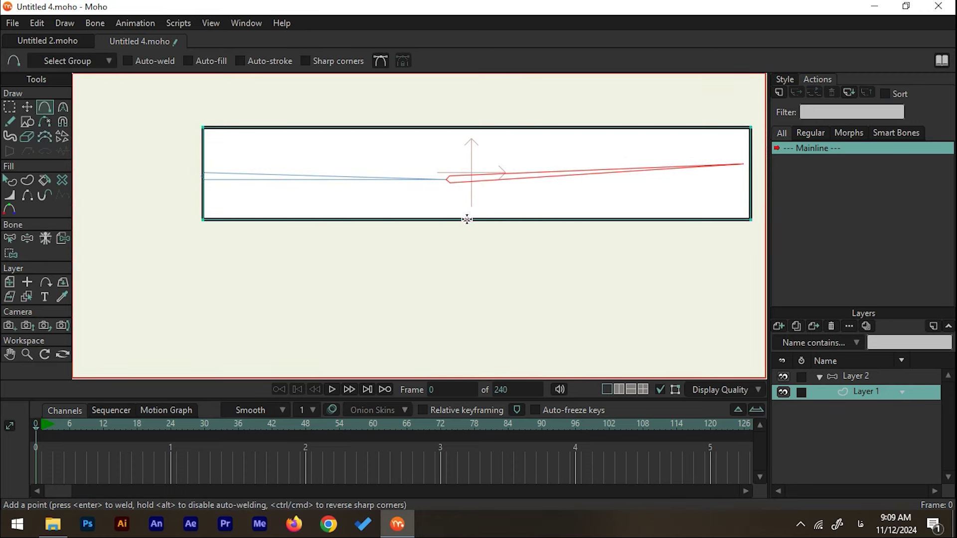
left_click(465, 219)
left_click(465, 128)
key("ctrl+z")
Draw a short horizontal test line beside the sleeved arm in the arm layer and add a point at its middle.
scroll(486, 188, "down", 2)
scroll(487, 181, "up", 2)
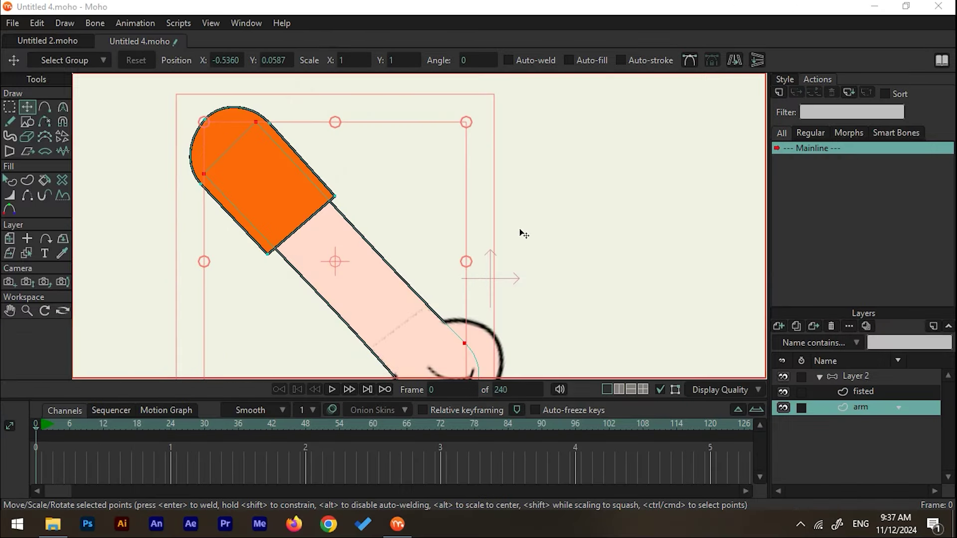
scroll(548, 234, "down", 2)
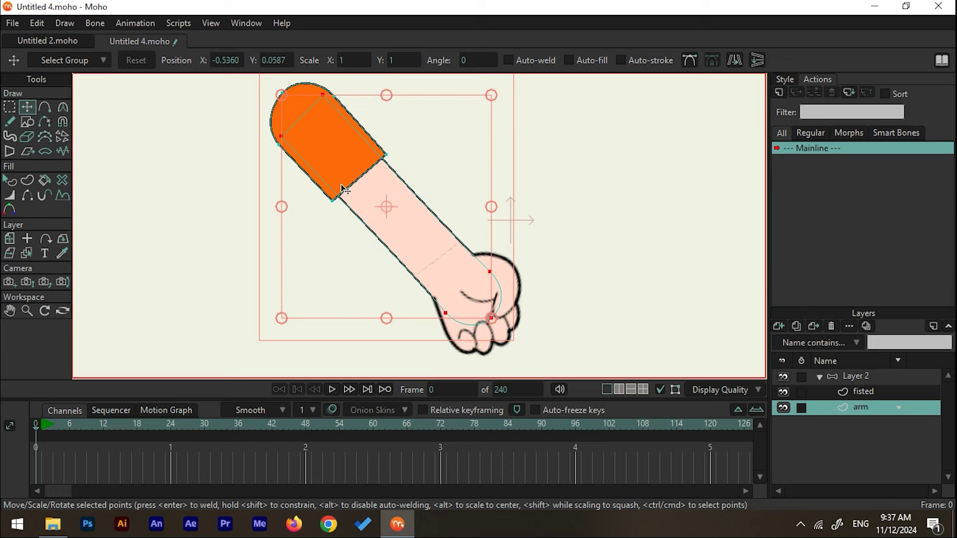
left_click(44, 107)
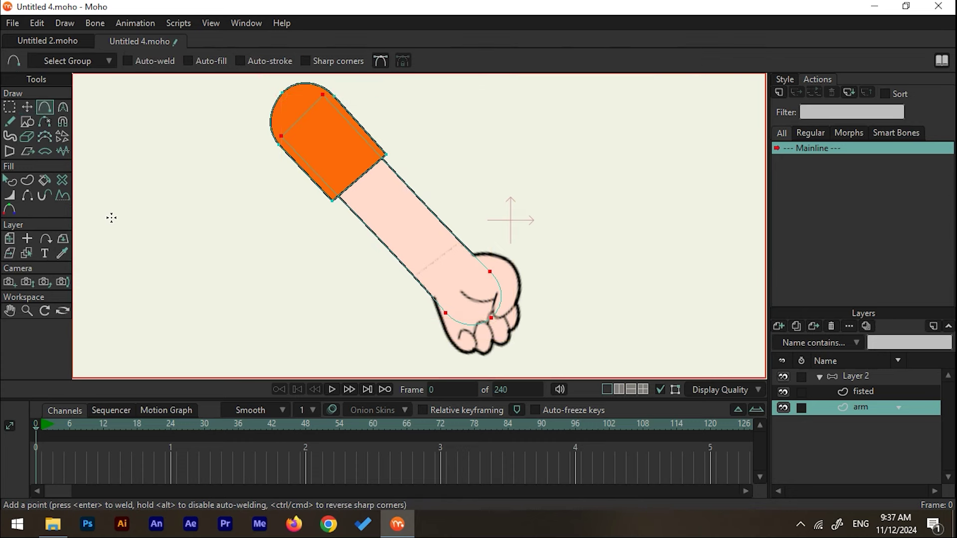
left_click_drag(111, 217, 211, 217)
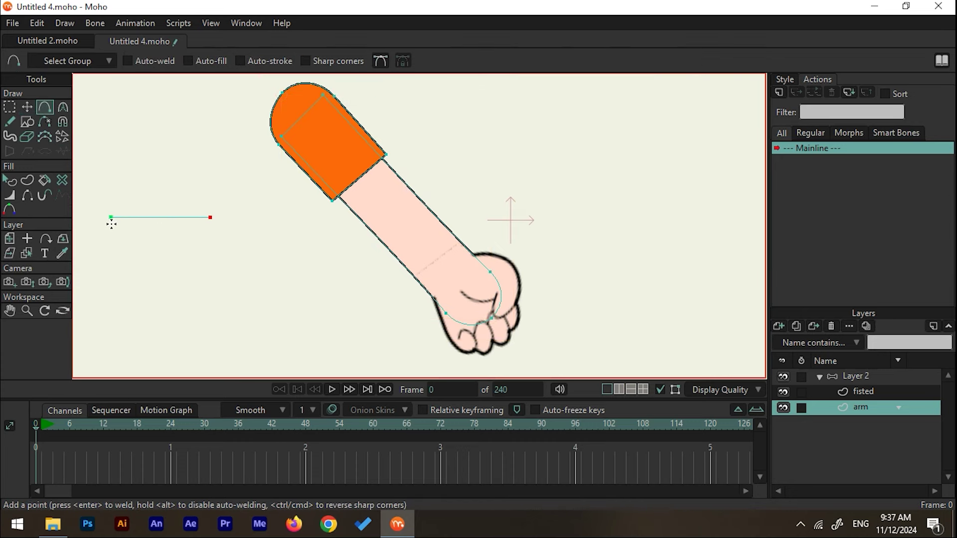
left_click(161, 218)
Raise the test line's middle point to form an arch, and reshape the curve with the point's Bezier handles.
left_click(27, 107)
left_click_drag(160, 218, 163, 170)
left_click(689, 60)
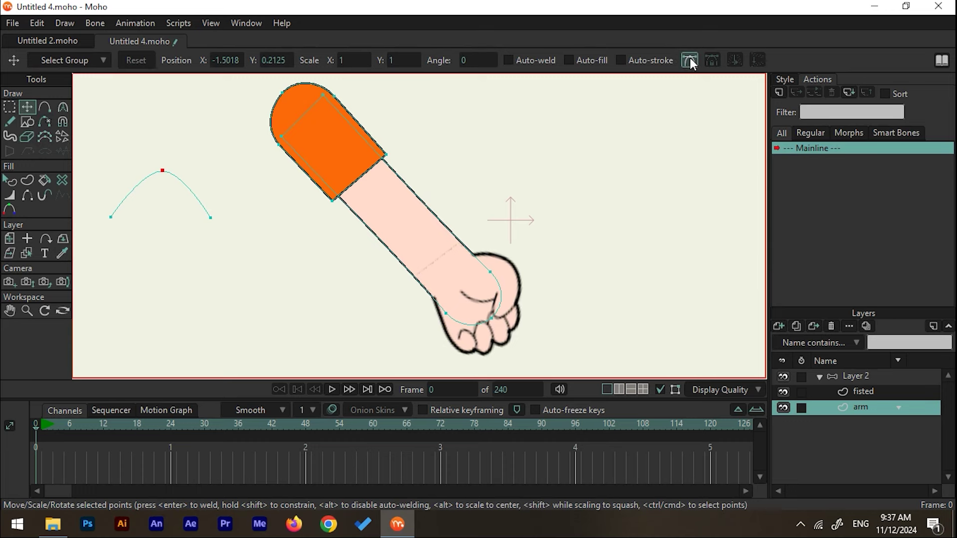
left_click_drag(184, 171, 213, 174)
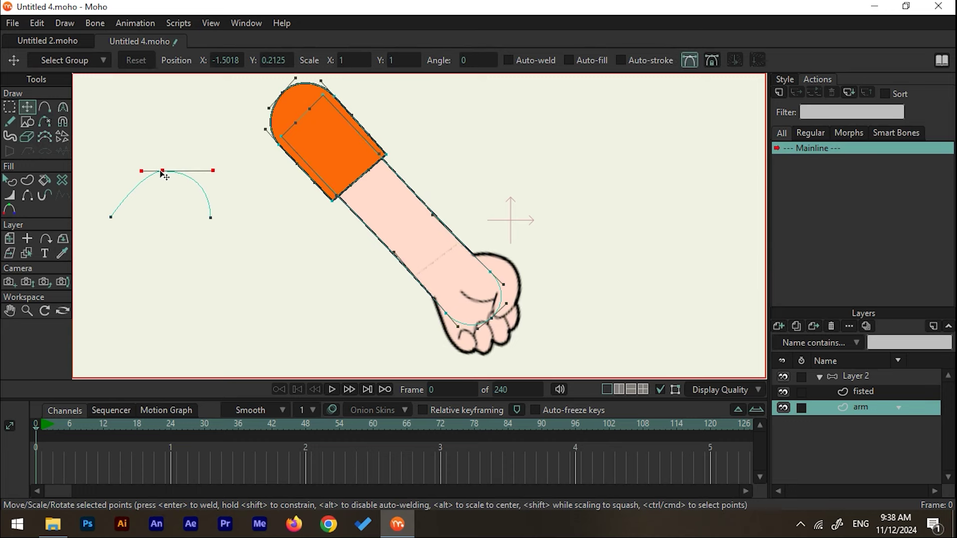
left_click_drag(142, 171, 121, 173)
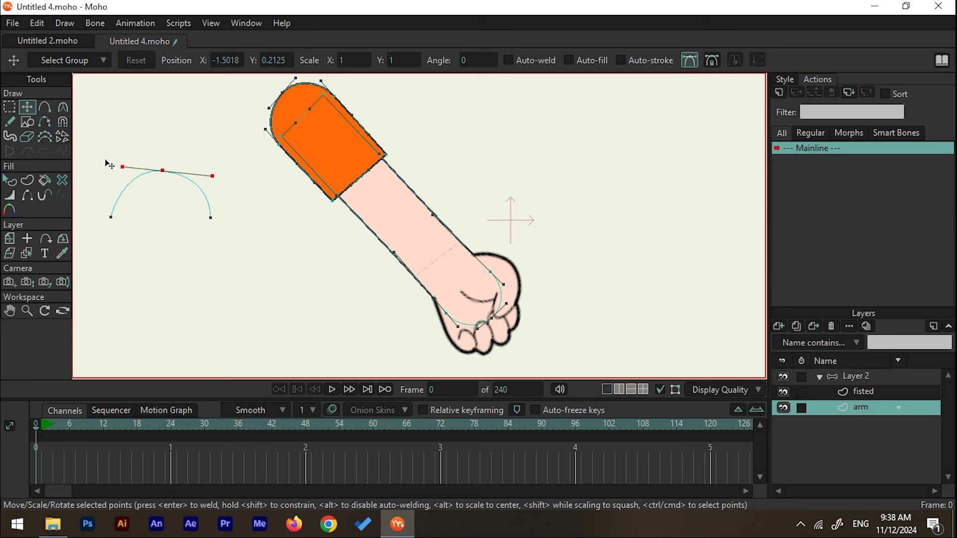
left_click_drag(213, 176, 185, 170)
Undo the test curve's edits and remove the test line from the arm layer.
key("ctrl+z")
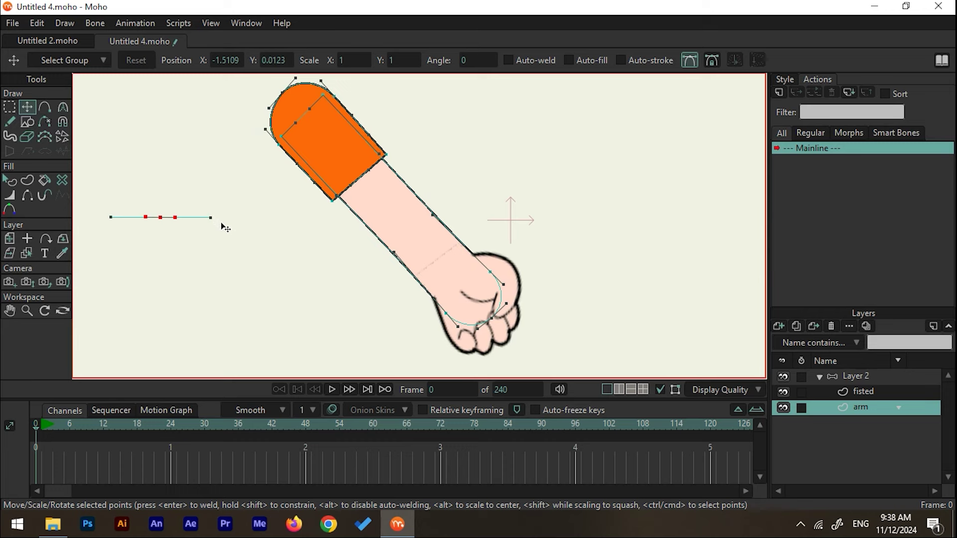
key("ctrl+z")
key("ctrl+z")
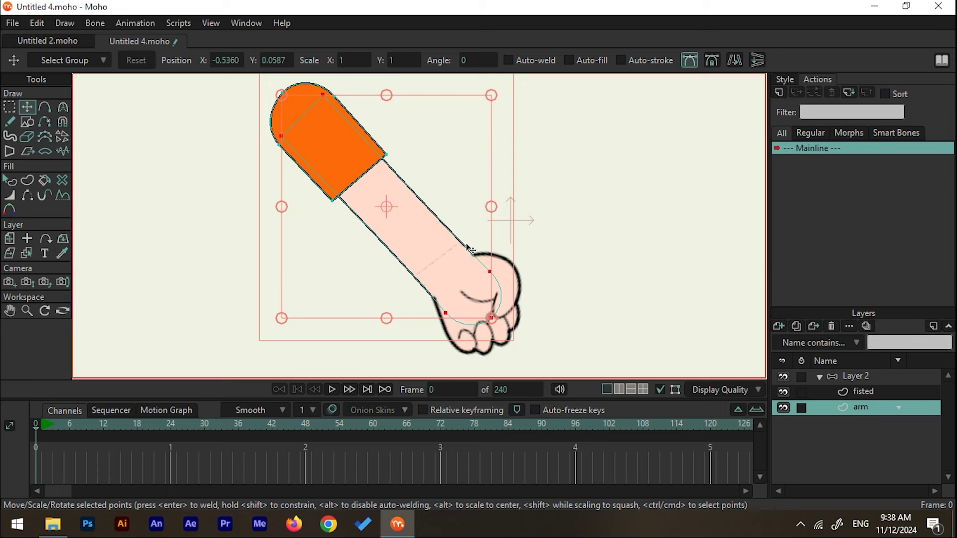
Add one point on each side of the arm outline just below the orange sleeve's edge.
scroll(409, 187, "up", 6)
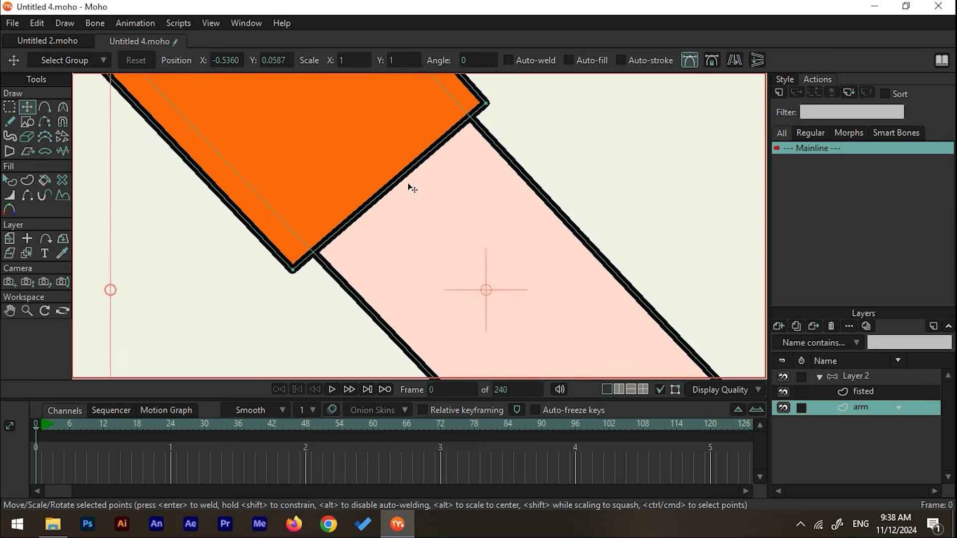
scroll(307, 219, "down", 2)
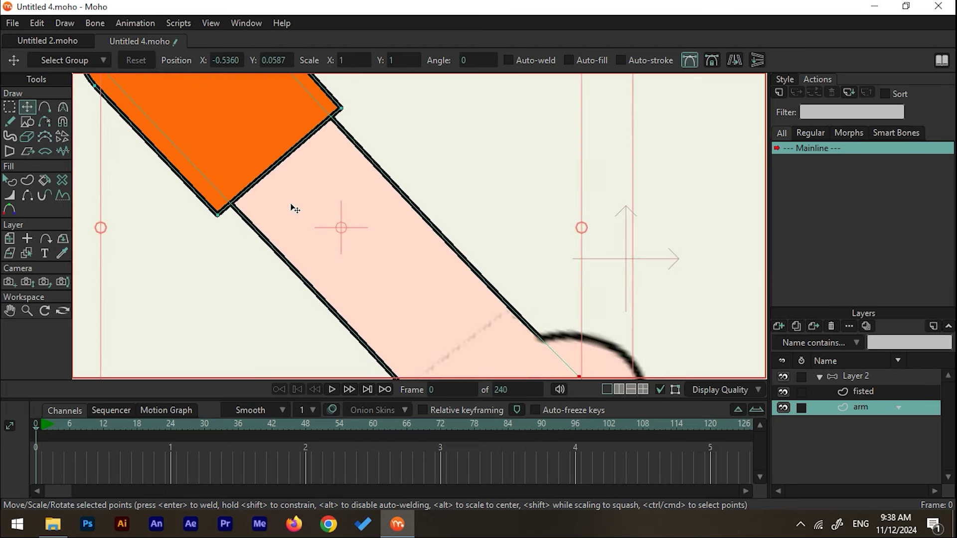
left_click(45, 109)
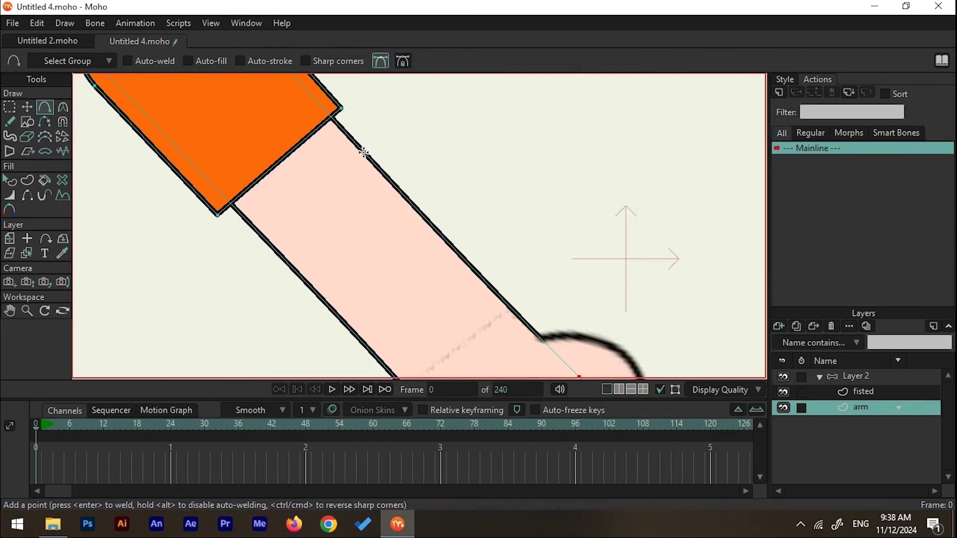
left_click(267, 243)
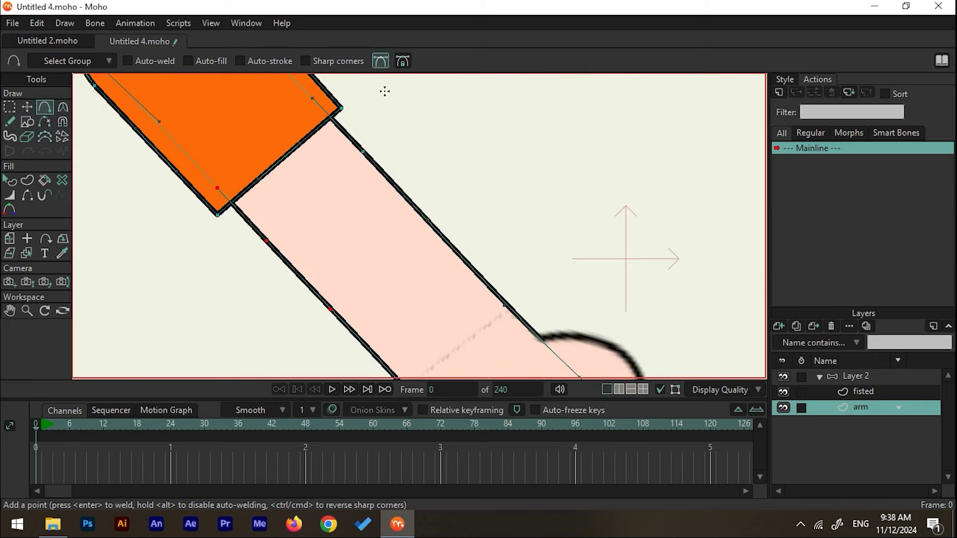
scroll(247, 236, "down", 2)
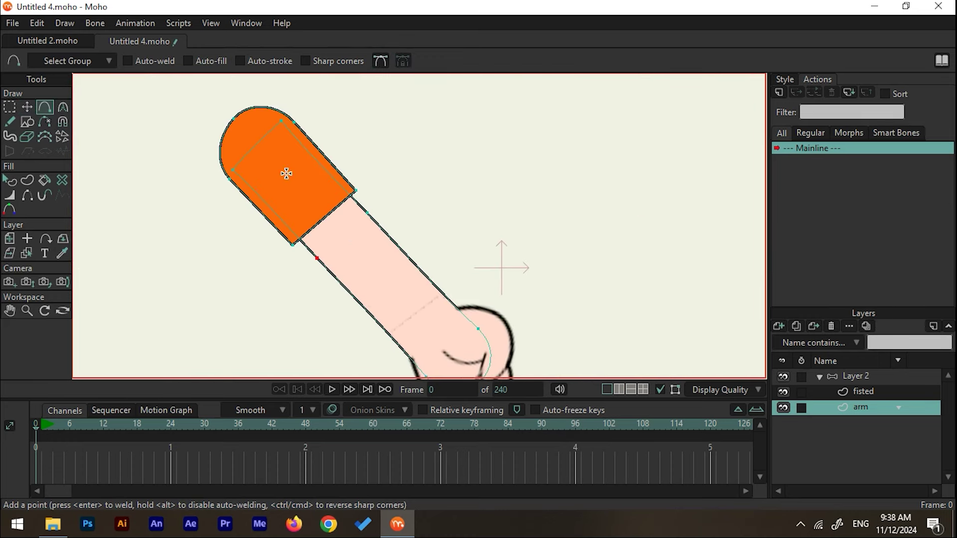
Add a chain of three bones to Layer 2 along the upper arm, forearm and fist.
left_click(854, 376)
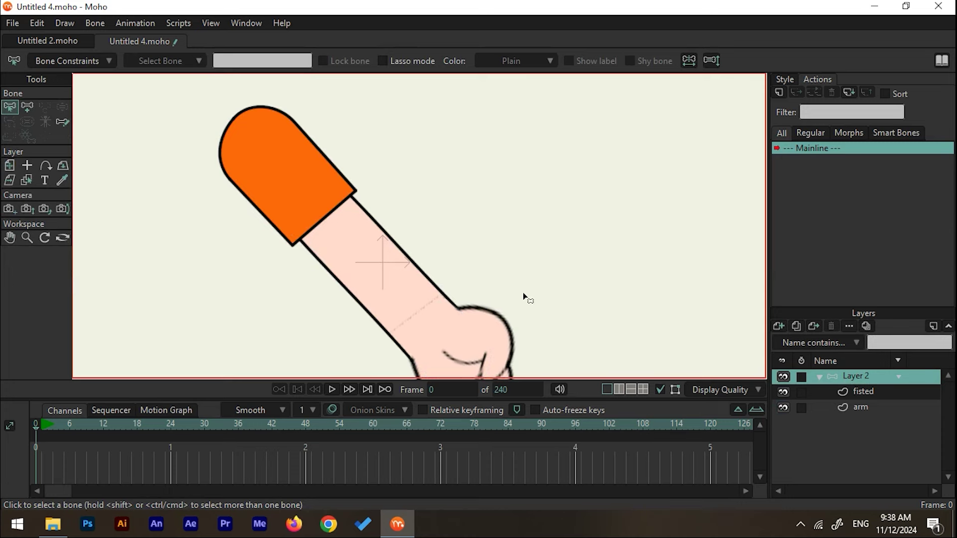
left_click(28, 106)
mouse_move(238, 121)
left_mouse_down()
mouse_move(438, 338)
mouse_move(412, 252)
mouse_move(384, 250)
mouse_move(426, 309)
left_mouse_up()
scroll(369, 291, "down", 2)
scroll(318, 266, "up", 2)
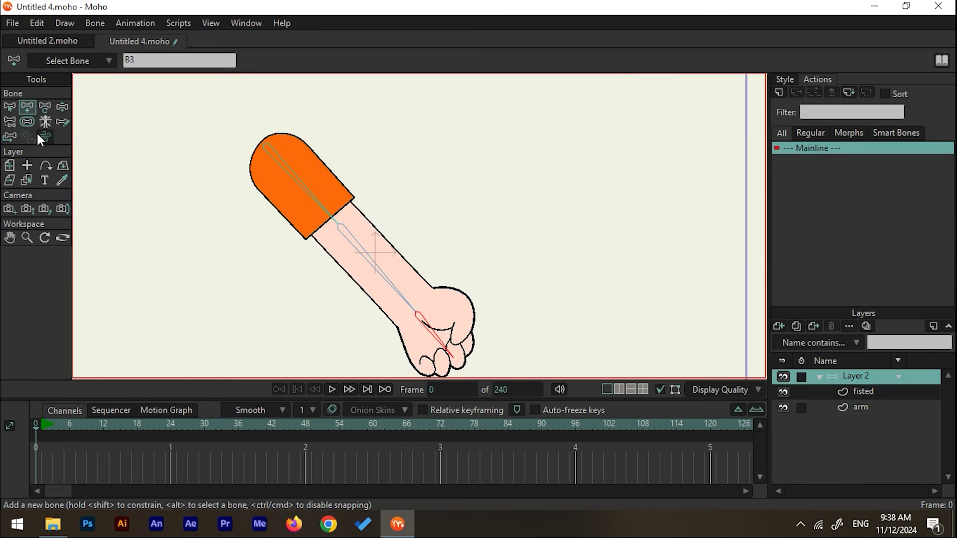
Examine the parent links between the arm's three bones with the Reparent Bone tool.
left_click(9, 123)
scroll(421, 286, "up", 3)
scroll(421, 320, "down", 1)
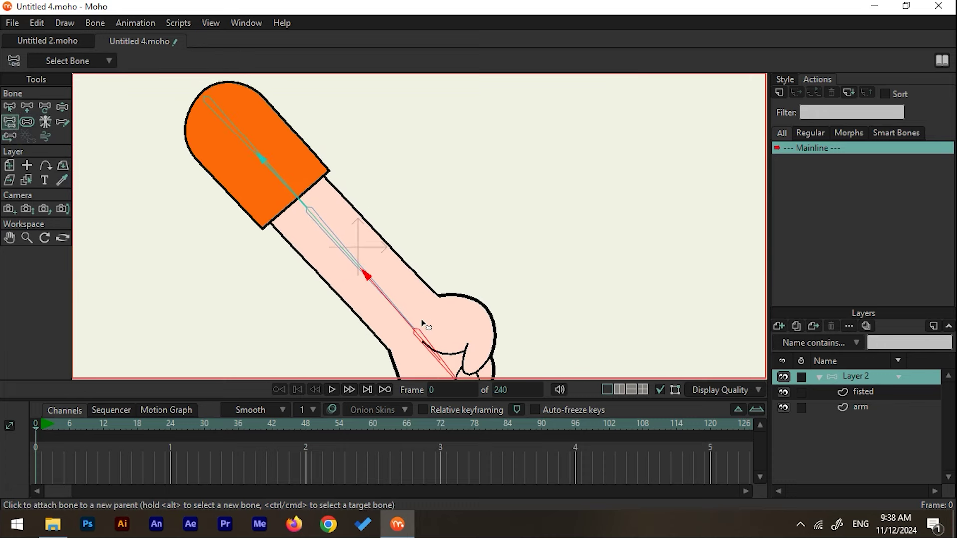
left_click_drag(421, 320, 418, 276)
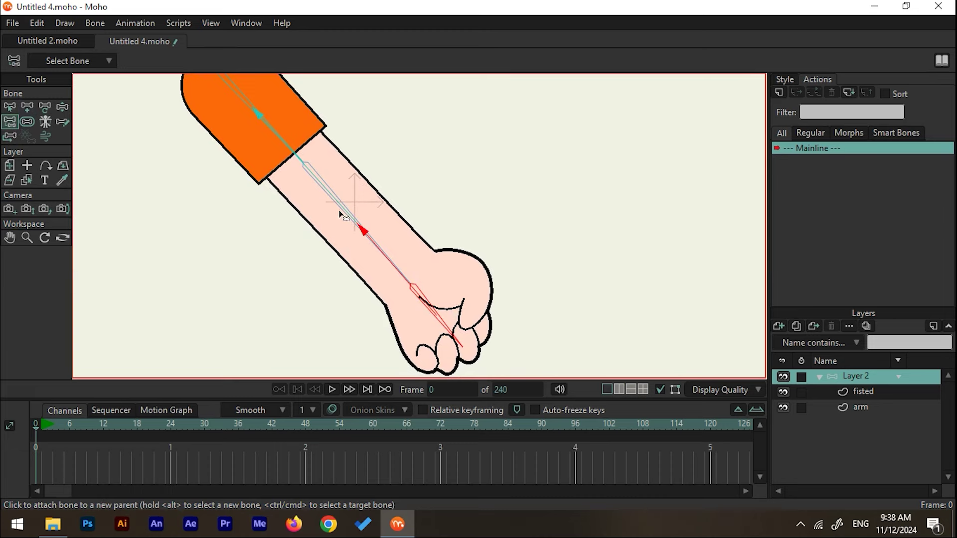
Bend the wrist and elbow with Manipulate Bones to examine how the arm and sleeve deform.
left_click(63, 106)
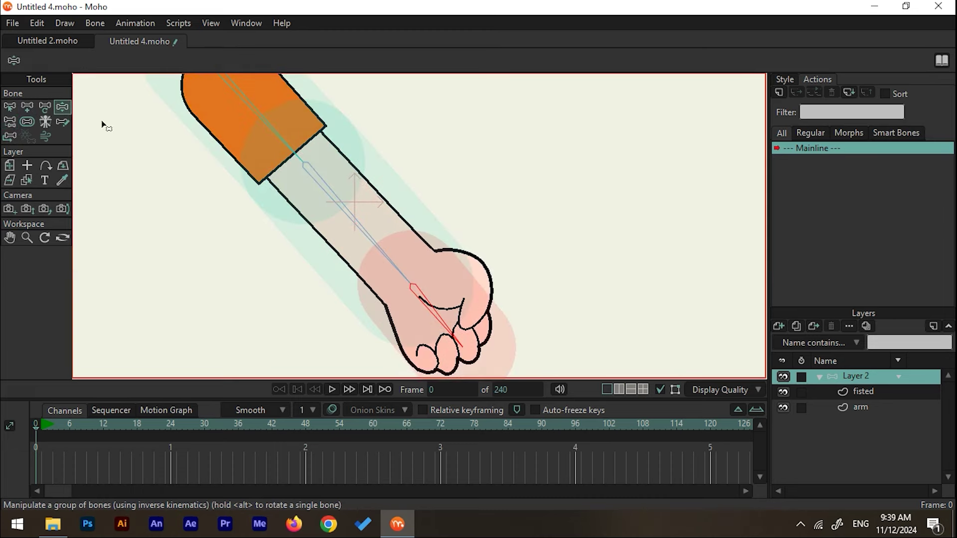
left_click_drag(432, 311, 476, 272)
left_click_drag(400, 261, 401, 205)
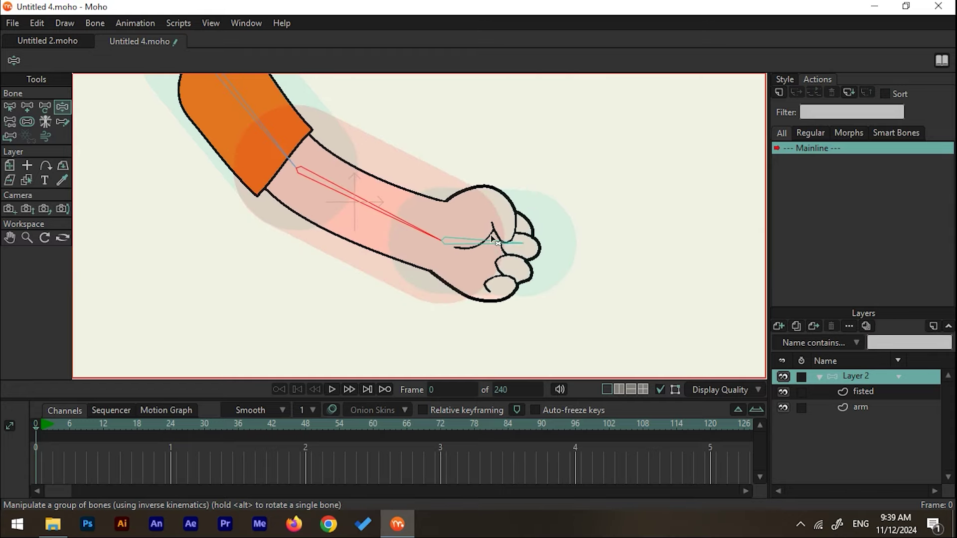
left_click_drag(389, 207, 349, 200)
scroll(359, 197, "down", 5)
left_click_drag(415, 237, 538, 354)
scroll(538, 355, "up", 6)
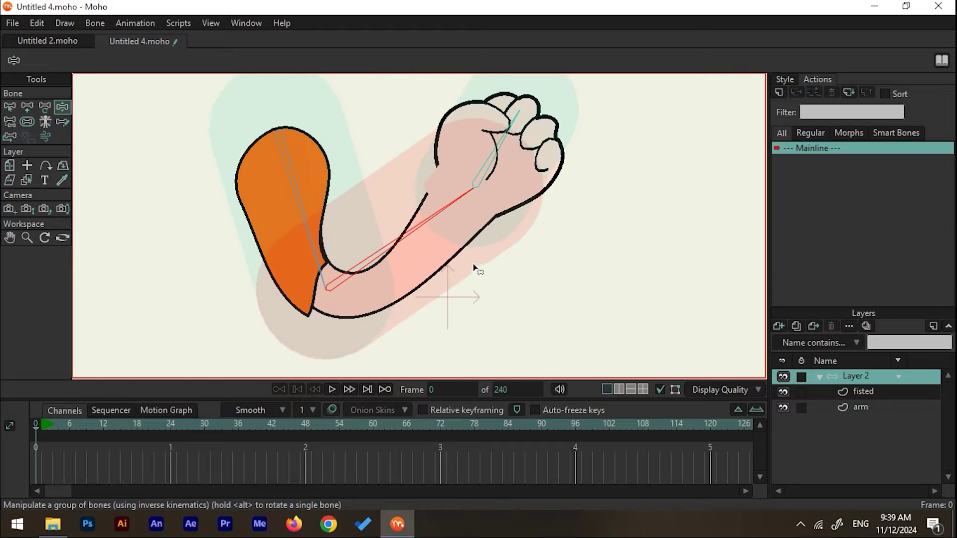
left_click_drag(394, 243, 498, 394)
Set the upper arm bone's strength to 0.
left_click(27, 121)
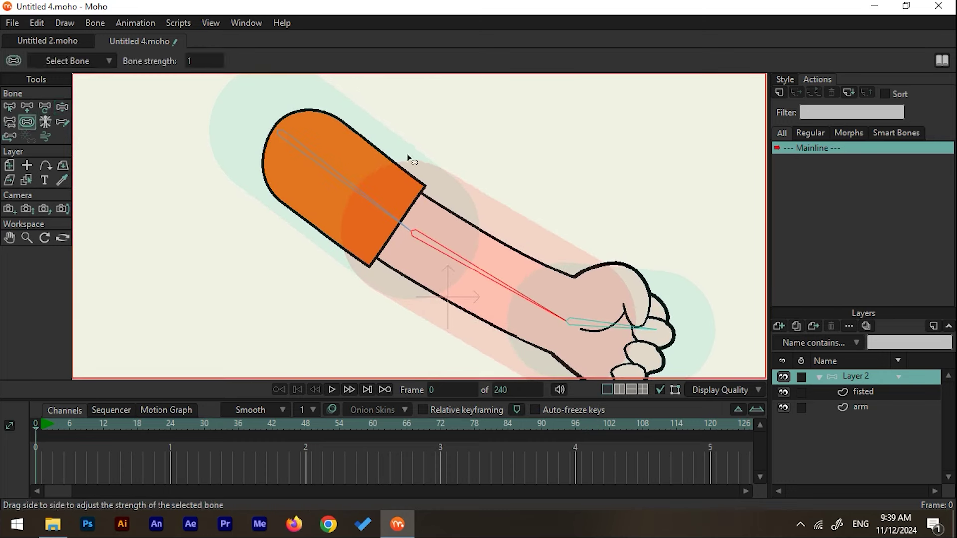
left_click(346, 189)
left_click_drag(323, 221, 322, 224)
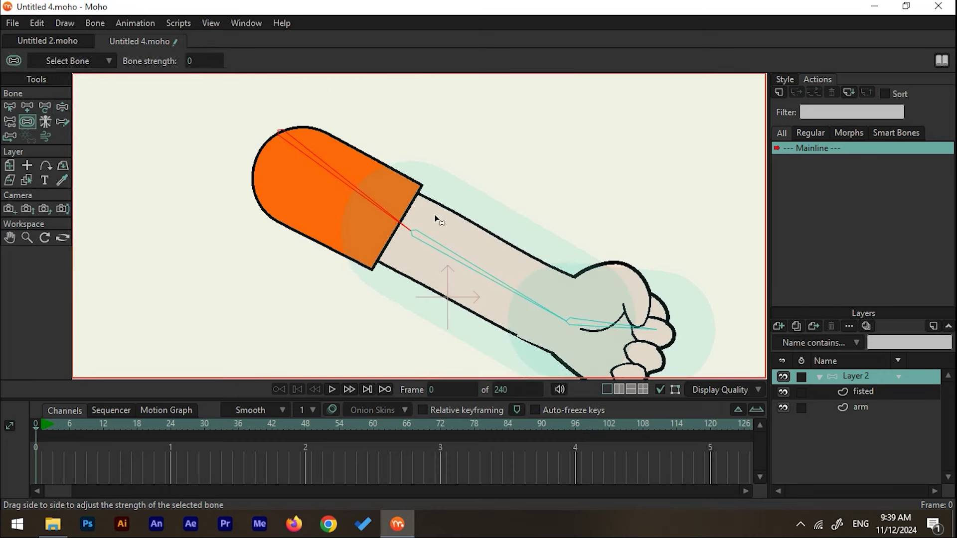
Reduce the forearm bone's strength to about 0.08 and the fist bone's strength to 0.0708.
left_click_drag(469, 254, 431, 309)
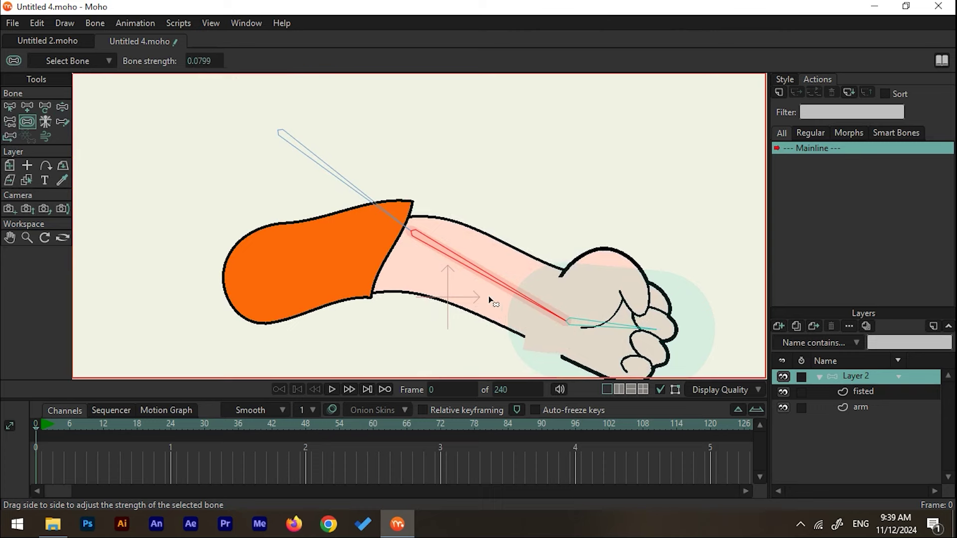
left_click_drag(518, 300, 408, 199)
left_click_drag(496, 212, 431, 316)
mouse_move(510, 226)
left_mouse_down()
mouse_move(518, 216)
mouse_move(510, 229)
mouse_move(517, 233)
left_mouse_up()
scroll(423, 201, "down", 2)
left_click_drag(404, 207, 412, 269)
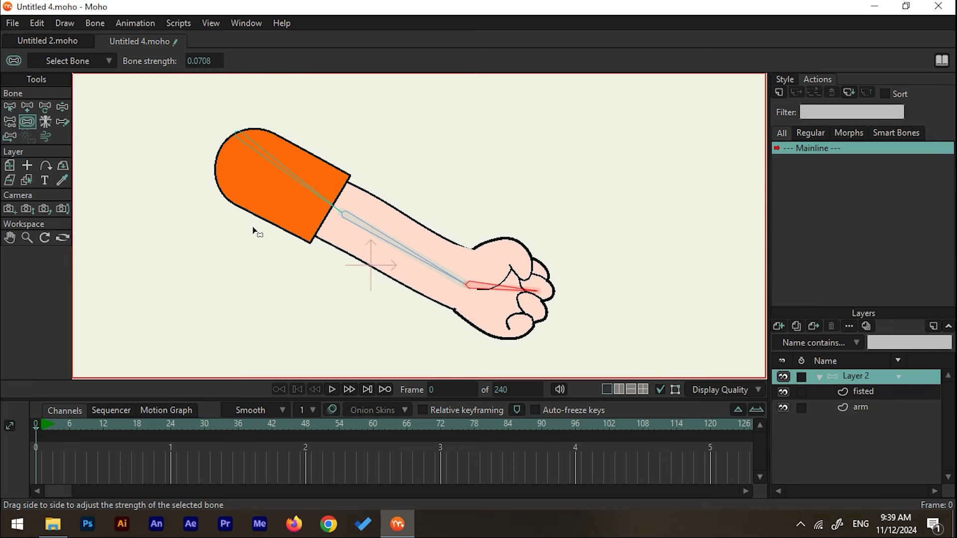
Bend the arm with Manipulate Bones to examine how it deforms with the reduced bone strengths.
left_click(60, 113)
left_click_drag(292, 181, 231, 161)
left_click(46, 109)
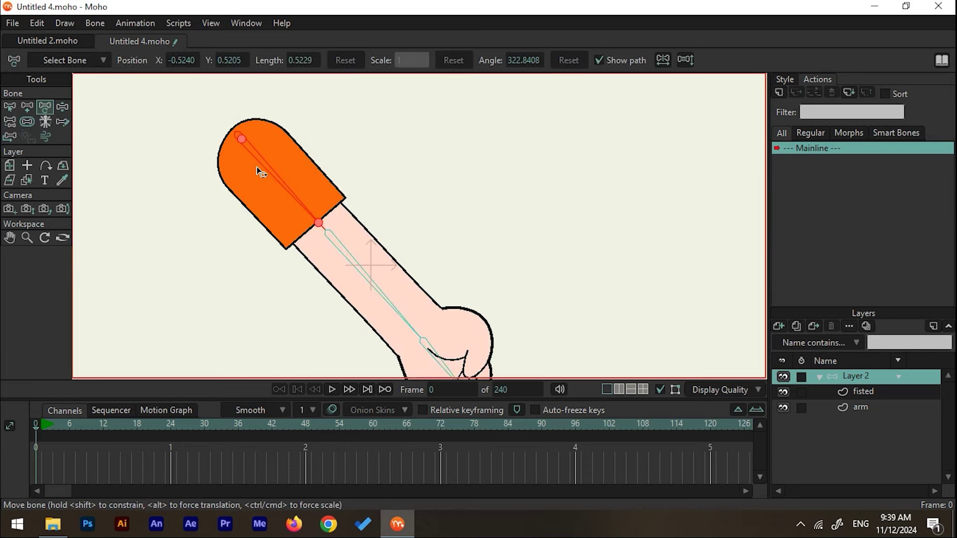
left_click(62, 106)
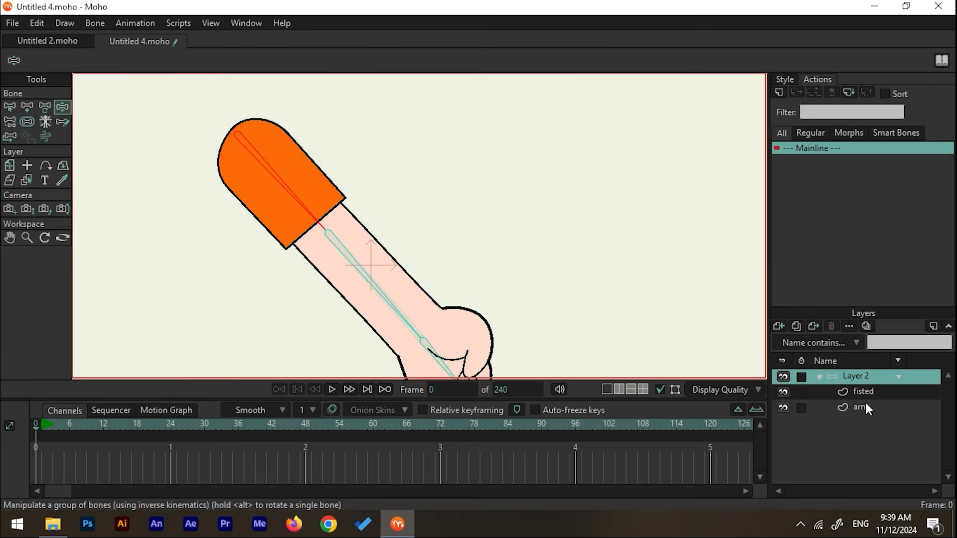
In the arm layer, select all the orange sleeve's points and bind them to the upper arm bone B1.
left_click(865, 405)
scroll(462, 268, "down", 2)
scroll(448, 249, "up", 6)
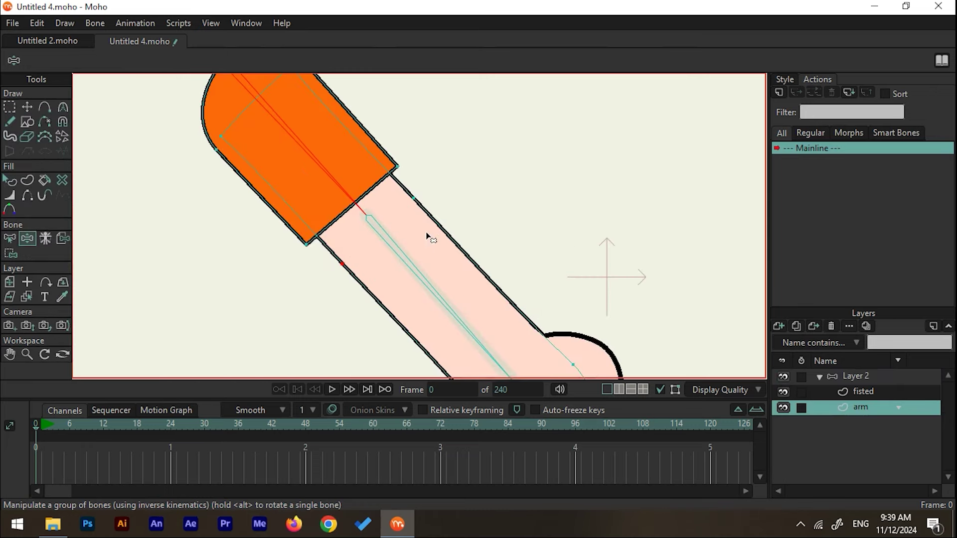
left_click_drag(506, 242, 541, 290)
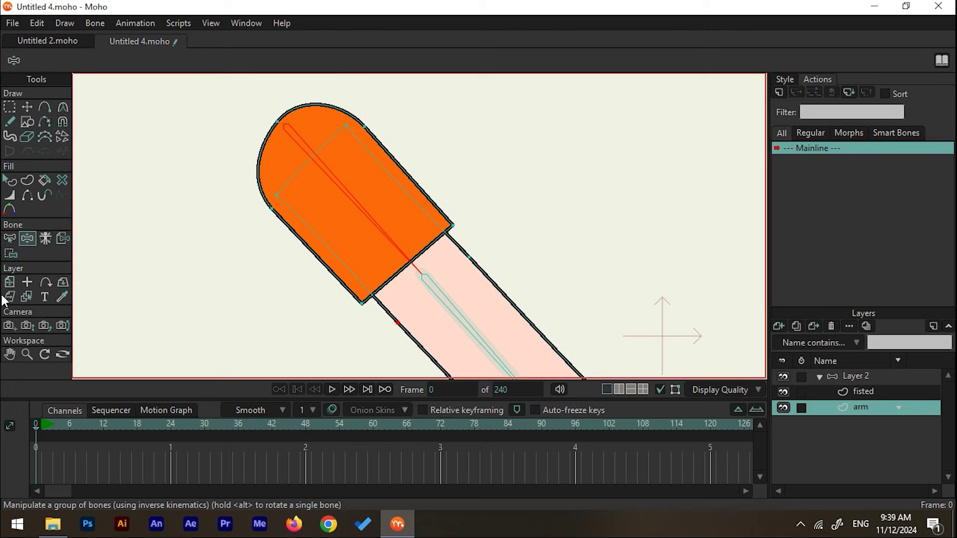
left_click(9, 238)
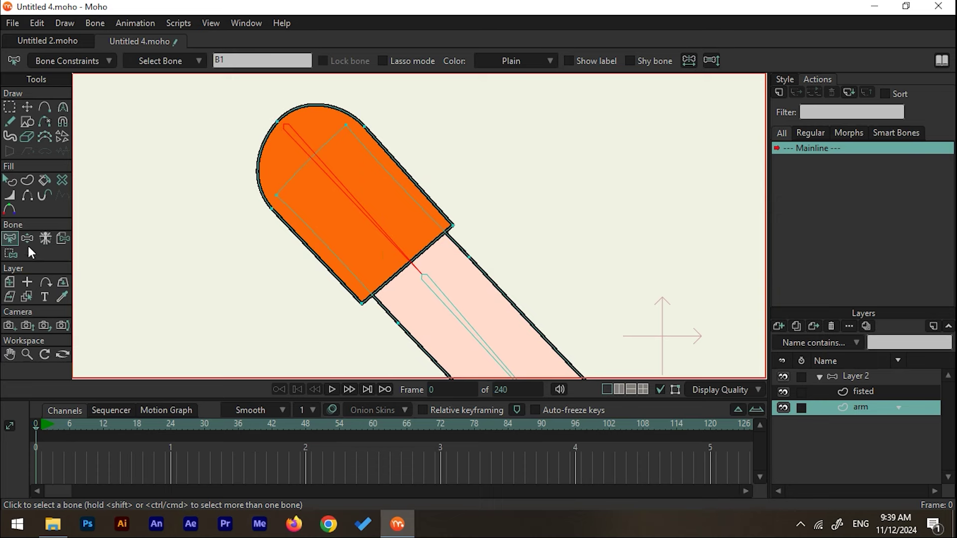
key("i")
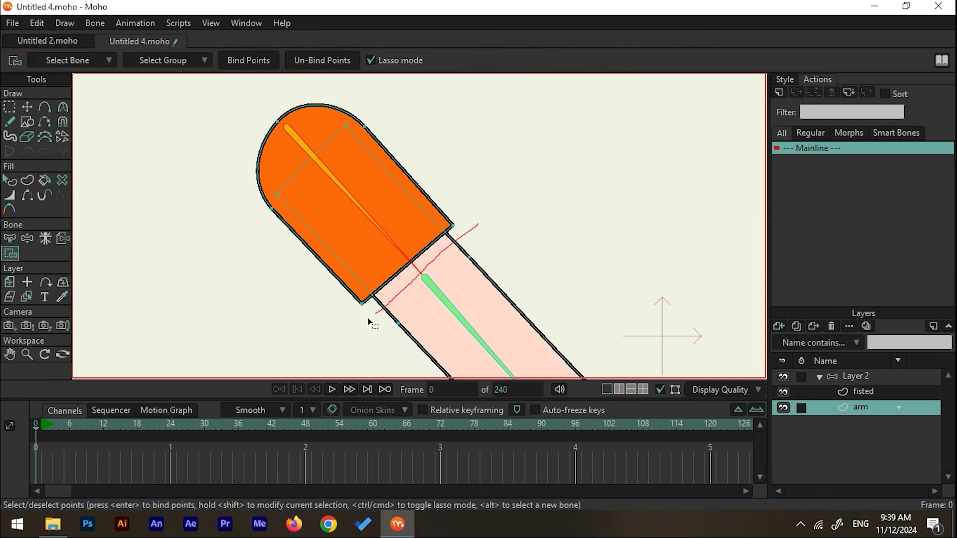
mouse_move(369, 321)
left_mouse_down()
mouse_move(221, 184)
mouse_move(233, 117)
mouse_move(293, 87)
mouse_move(346, 95)
mouse_move(411, 129)
mouse_move(481, 238)
mouse_move(401, 297)
left_mouse_up()
mouse_move(461, 241)
left_mouse_down()
mouse_move(368, 316)
mouse_move(281, 268)
mouse_move(237, 175)
mouse_move(262, 94)
mouse_move(376, 83)
mouse_move(461, 147)
mouse_move(485, 232)
left_mouse_up()
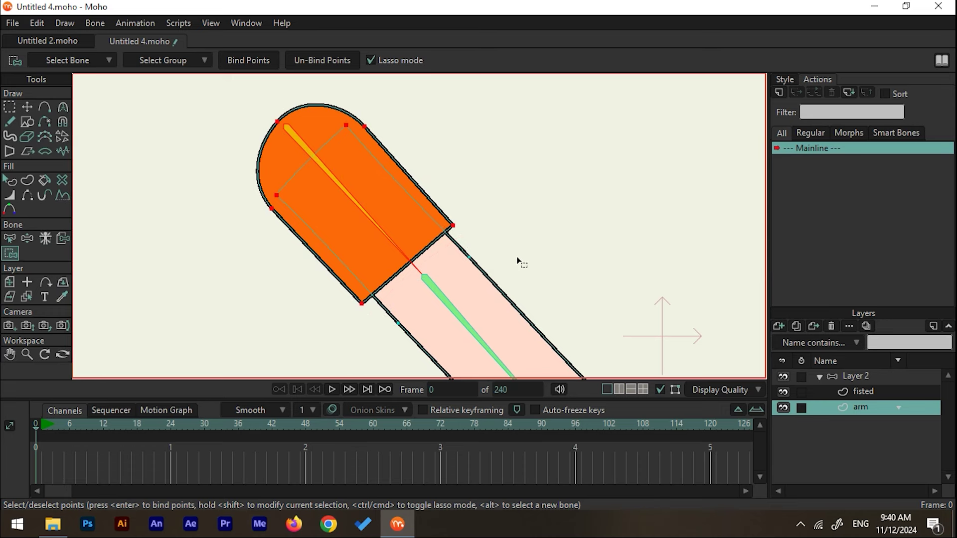
key("Return")
Bind the arm layer's two forearm points just below the sleeve opening to the forearm bone B2.
left_click_drag(517, 294, 379, 175)
left_click(15, 239)
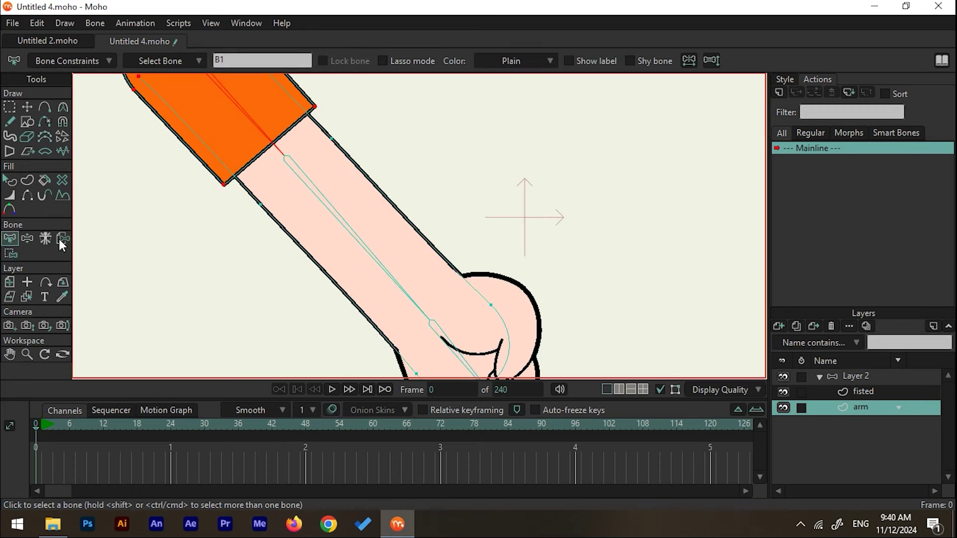
left_click(333, 215)
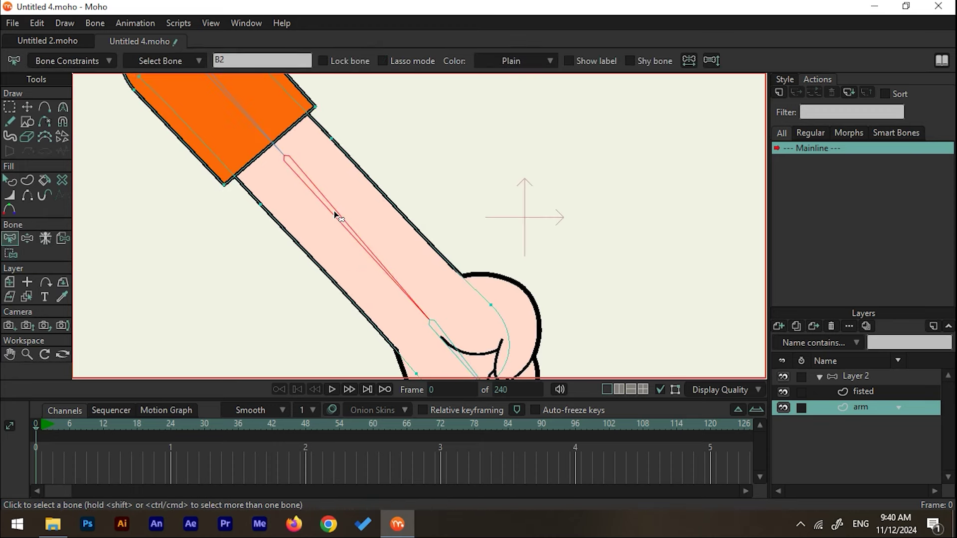
left_click(10, 254)
left_click_drag(197, 214, 305, 131)
mouse_move(604, 317)
left_mouse_down()
mouse_move(544, 405)
mouse_move(449, 427)
mouse_move(366, 422)
mouse_move(297, 340)
mouse_move(199, 212)
left_mouse_up()
scroll(322, 292, "down", 1)
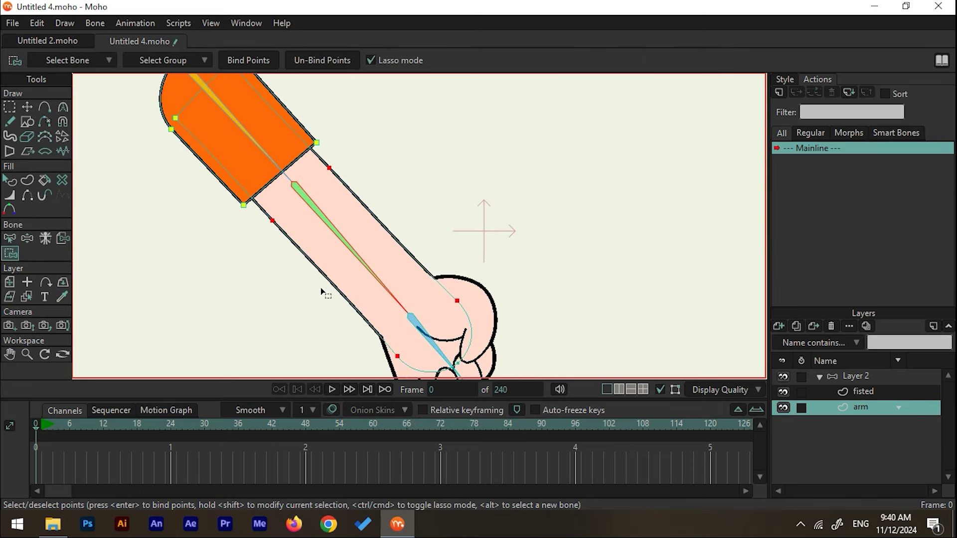
left_click_drag(343, 335, 345, 300)
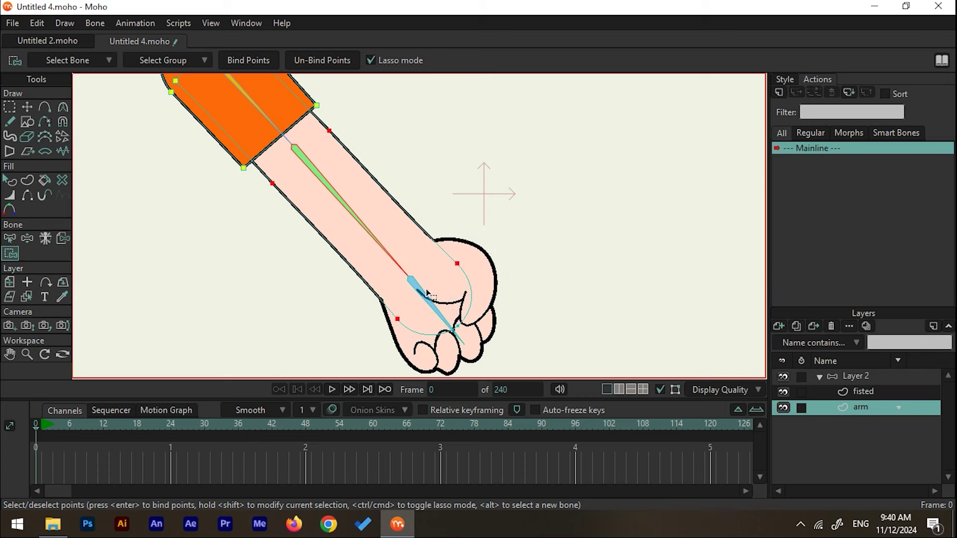
left_click(379, 167)
mouse_move(395, 132)
left_mouse_down()
mouse_move(342, 205)
mouse_move(261, 197)
mouse_move(289, 156)
mouse_move(378, 129)
mouse_move(397, 136)
left_mouse_up()
key("Return")
Bind the arm layer's points at the hand end to the fist bone B3.
left_click_drag(515, 271, 396, 227)
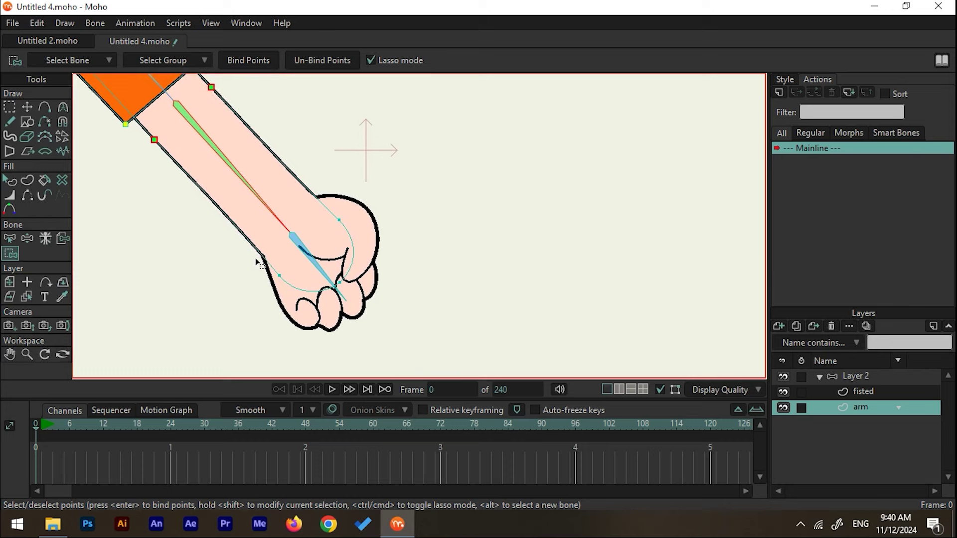
left_click(10, 238)
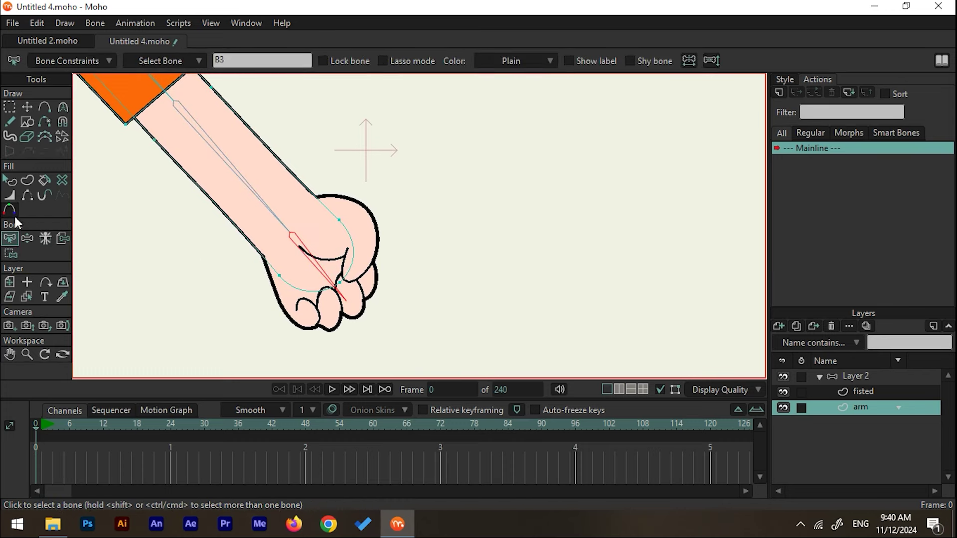
left_click(11, 254)
mouse_move(238, 288)
left_mouse_down()
mouse_move(319, 214)
mouse_move(373, 188)
mouse_move(398, 301)
mouse_move(305, 352)
mouse_move(239, 273)
left_mouse_up()
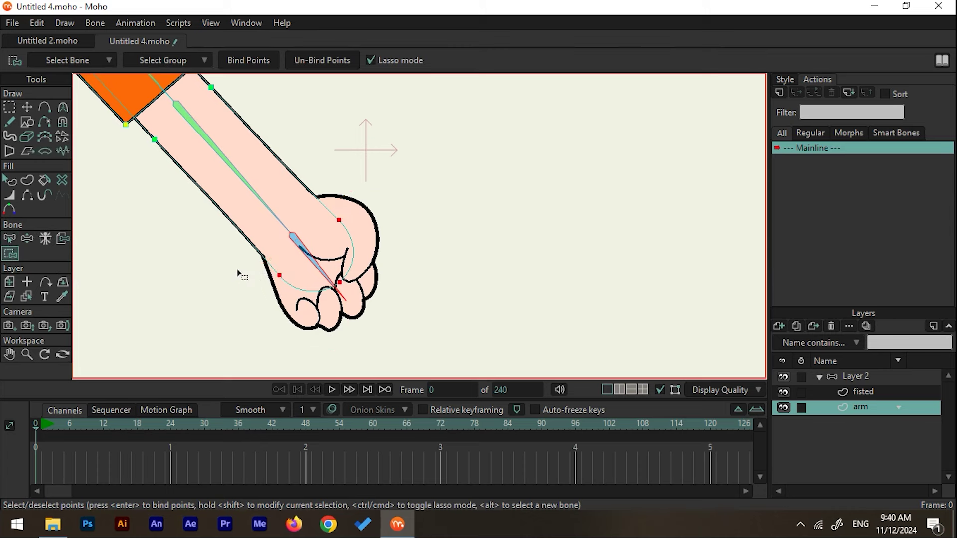
key("Return")
In the fisted layer, select the fist's points except the pair on the forearm side of the wrist for binding to bone B3.
left_click(856, 398)
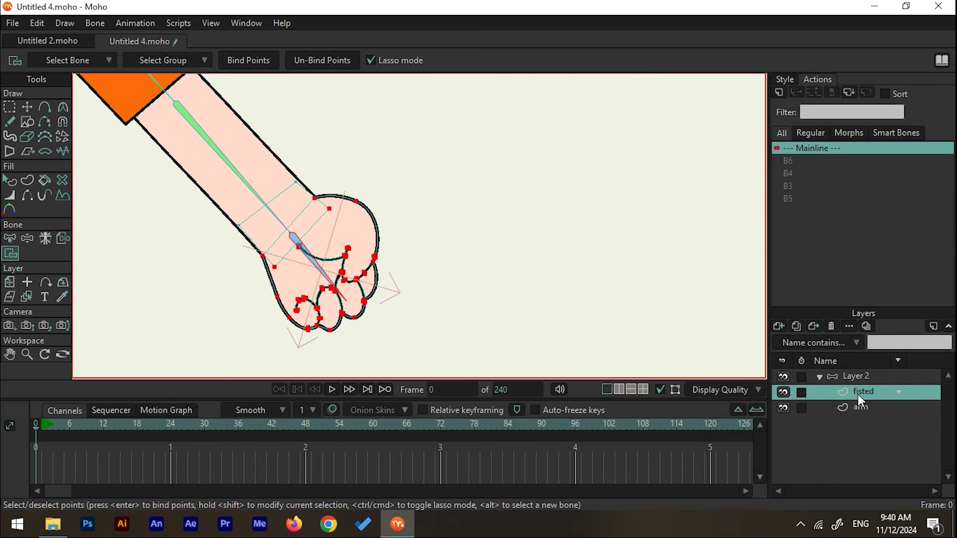
scroll(271, 269, "up", 3)
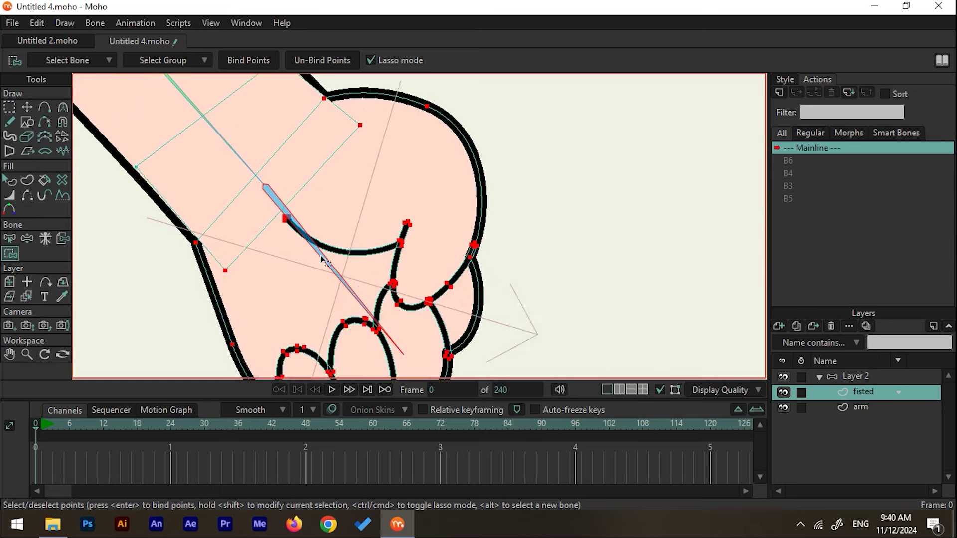
scroll(323, 259, "down", 3)
left_click(9, 238)
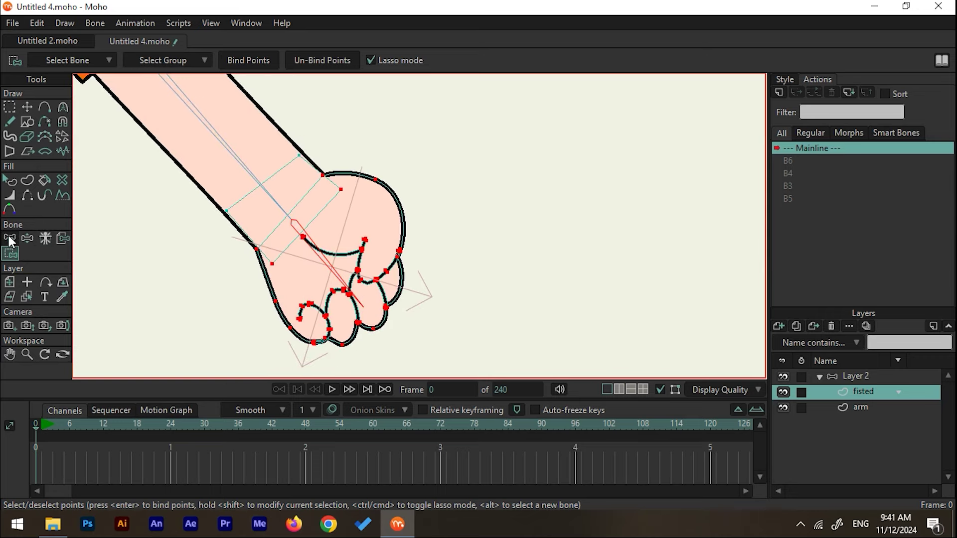
key("Return")
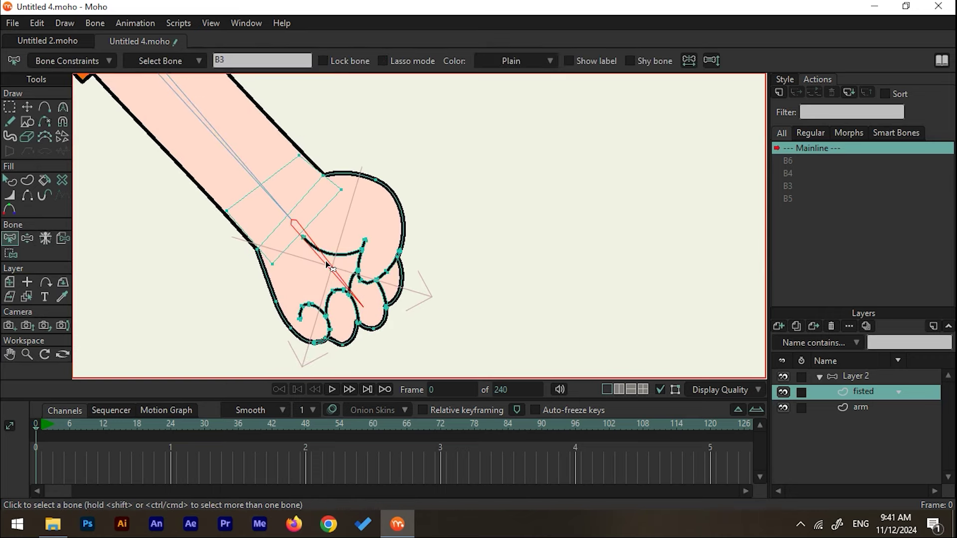
left_click(10, 253)
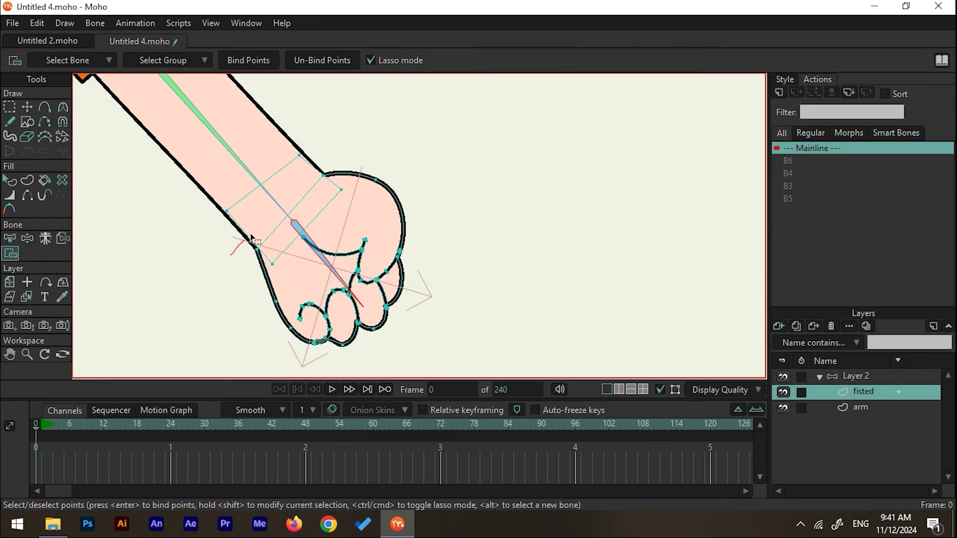
mouse_move(253, 241)
left_mouse_down()
mouse_move(329, 156)
mouse_move(386, 149)
mouse_move(449, 238)
mouse_move(423, 330)
mouse_move(348, 367)
mouse_move(282, 359)
mouse_move(227, 244)
left_mouse_up()
Bind the fisted layer's remaining points on the forearm side of the wrist to the forearm bone B2.
left_click(10, 238)
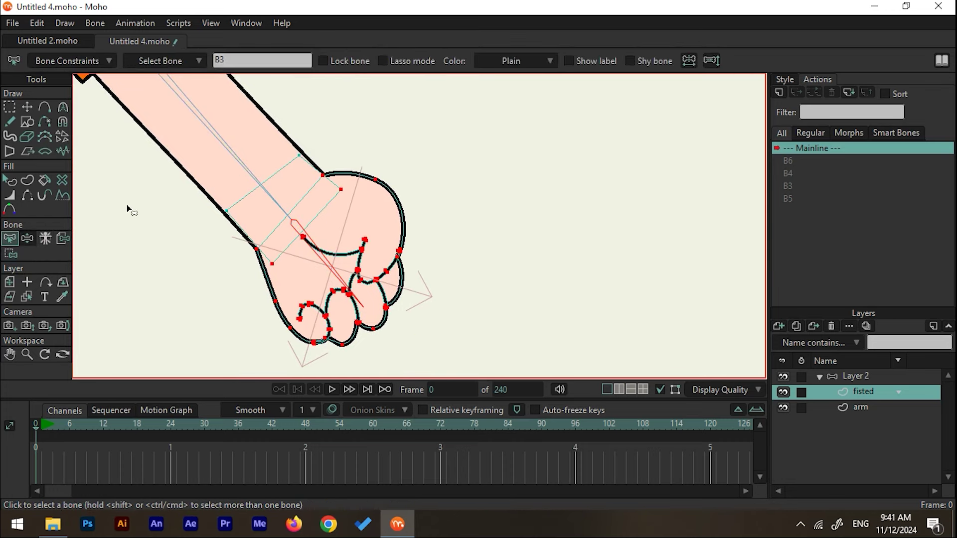
left_click(230, 156)
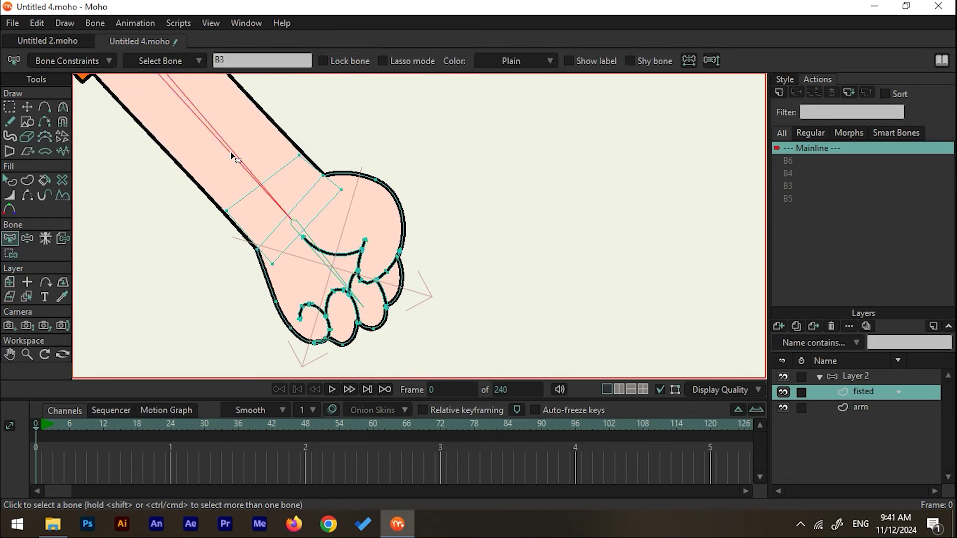
left_click(10, 253)
mouse_move(322, 148)
left_mouse_down()
mouse_move(296, 182)
mouse_move(223, 227)
mouse_move(206, 215)
mouse_move(241, 168)
mouse_move(288, 131)
mouse_move(310, 134)
mouse_move(448, 273)
left_mouse_up()
key("Return")
On the bone layer, bend the elbow and wrist with Manipulate Bones to examine the arm with its bound points.
scroll(384, 144, "down", 2)
left_click(855, 376)
scroll(480, 237, "down", 3)
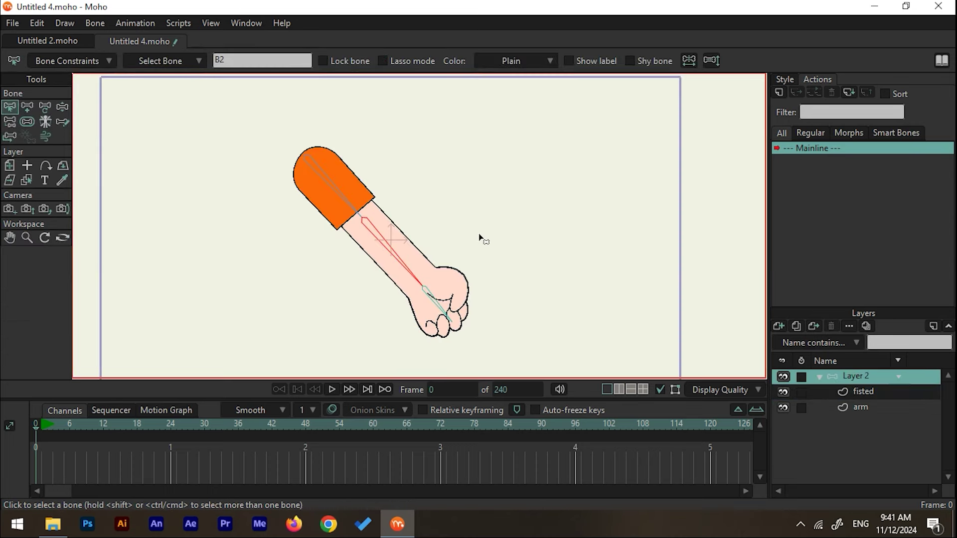
left_click(63, 107)
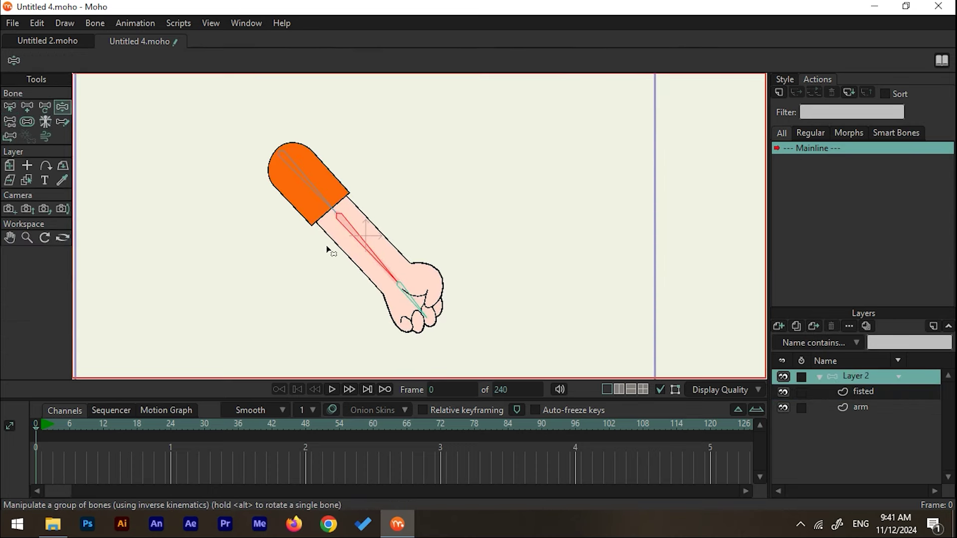
left_click_drag(327, 249, 317, 112)
scroll(313, 213, "up", 6)
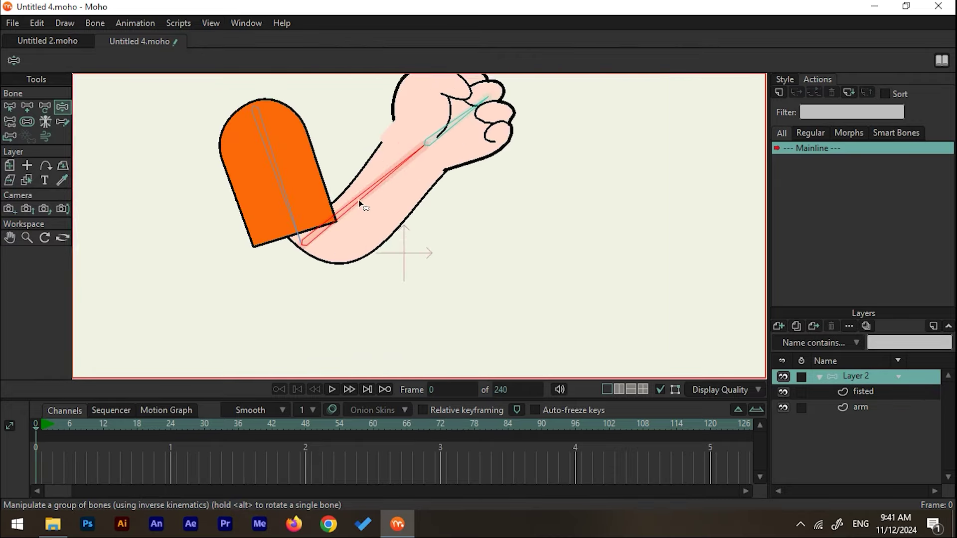
left_click_drag(358, 199, 454, 389)
left_click_drag(523, 327, 555, 340)
left_click_drag(295, 320, 286, 299)
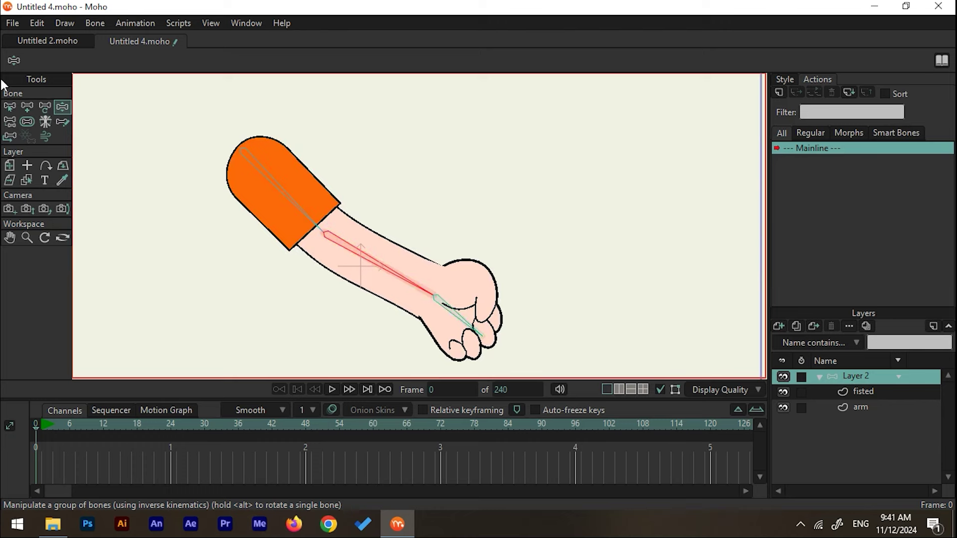
Check the names of the forearm and fist bones, leaving the forearm bone selected.
left_click(10, 108)
left_click_drag(389, 188, 377, 156)
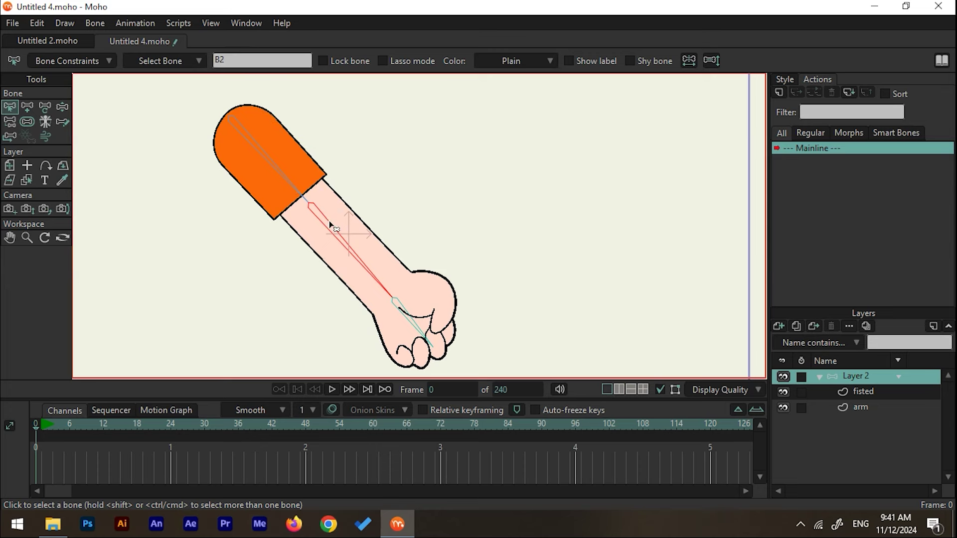
double_click(238, 58)
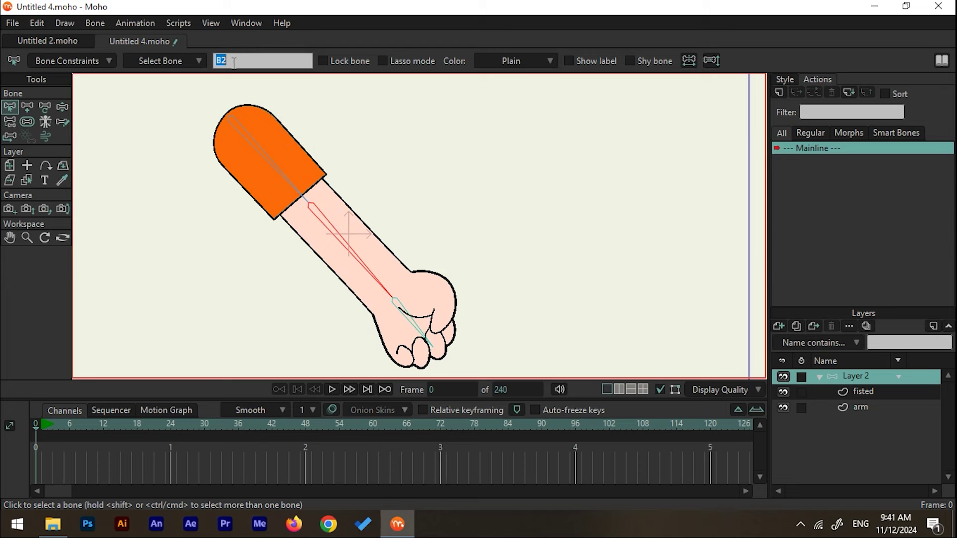
left_click(408, 311)
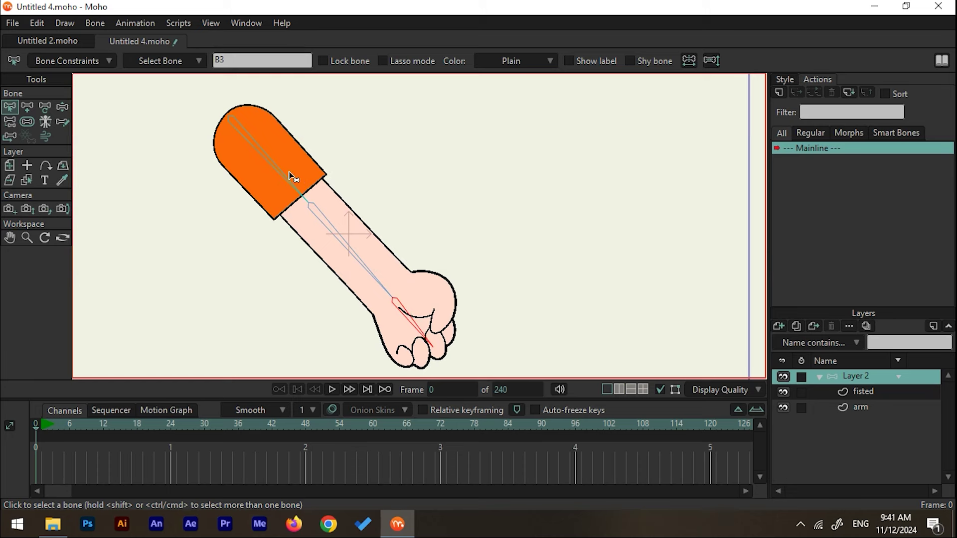
left_click(332, 231)
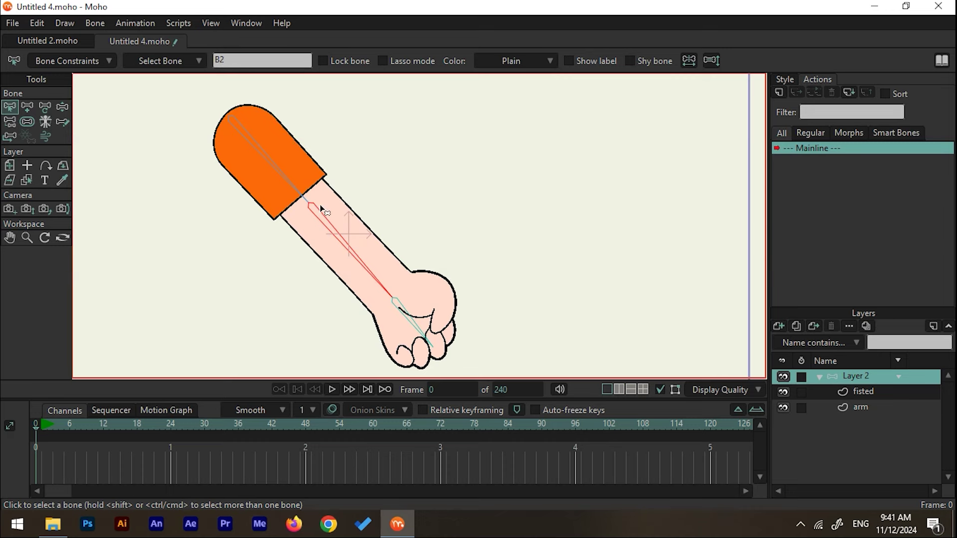
left_click(96, 23)
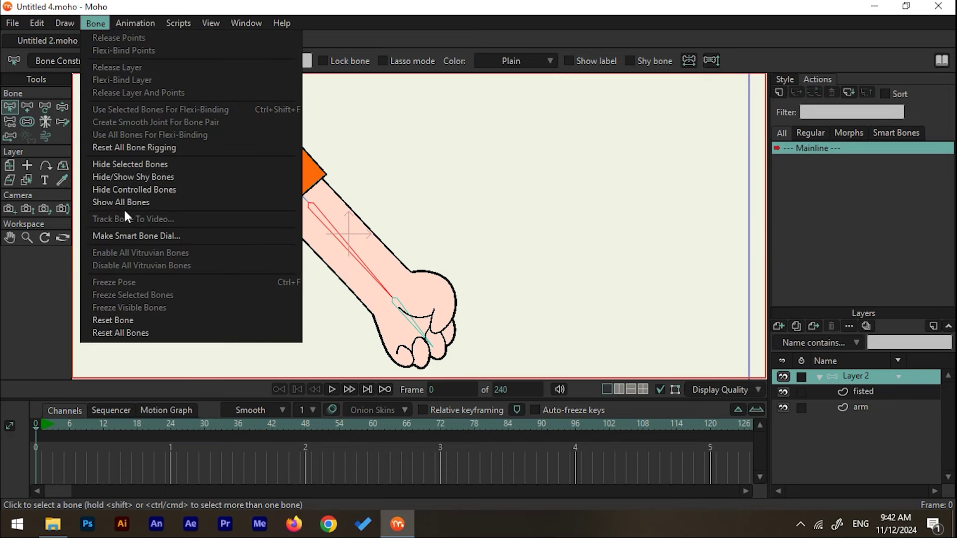
left_click(289, 234)
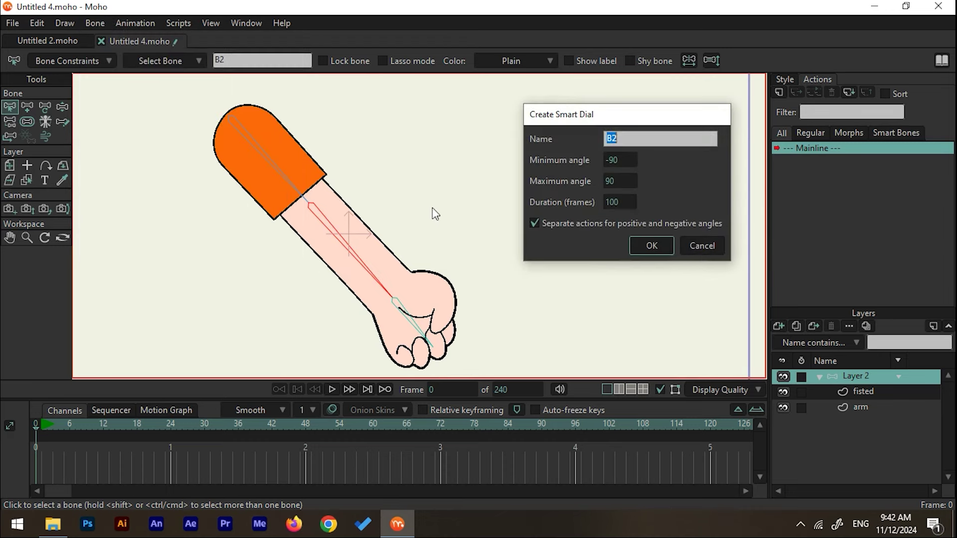
left_click(701, 247)
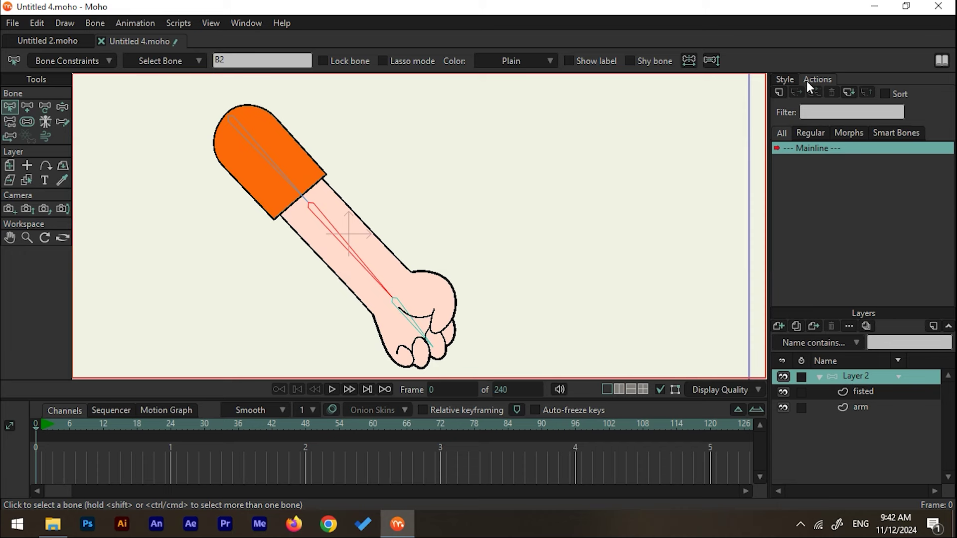
Create a new action named B2 for the forearm bone and enlarge the timeline area.
left_click(779, 92)
left_click_drag(488, 225, 553, 131)
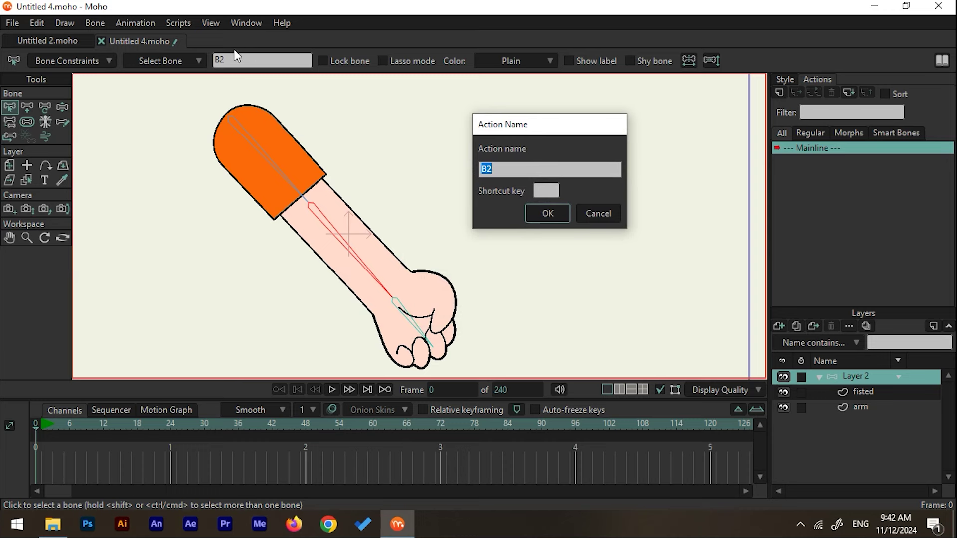
left_click(541, 215)
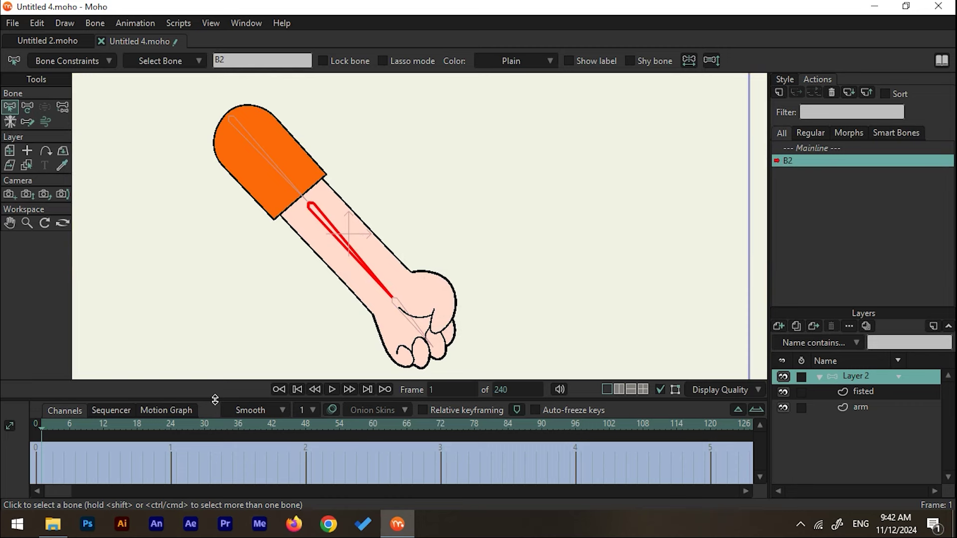
left_click_drag(218, 381, 220, 288)
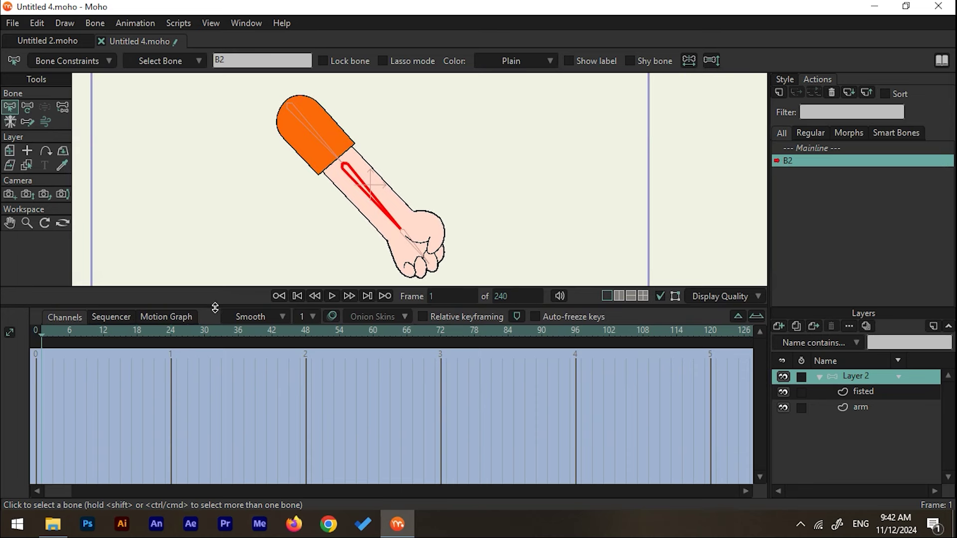
Reduce the timeline area and rotate the forearm bone up to about 452° at frame 1 of action B2.
left_click_drag(216, 308, 252, 328)
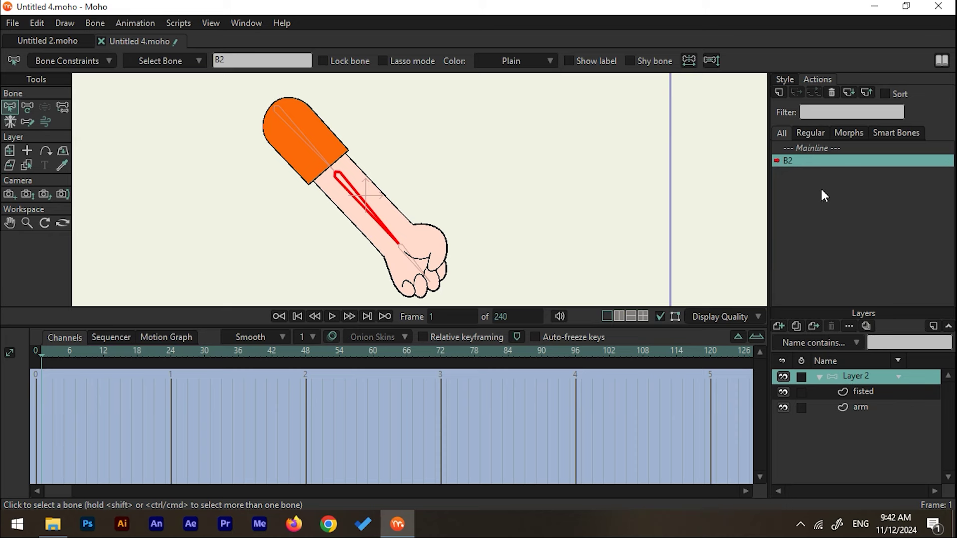
left_click(26, 108)
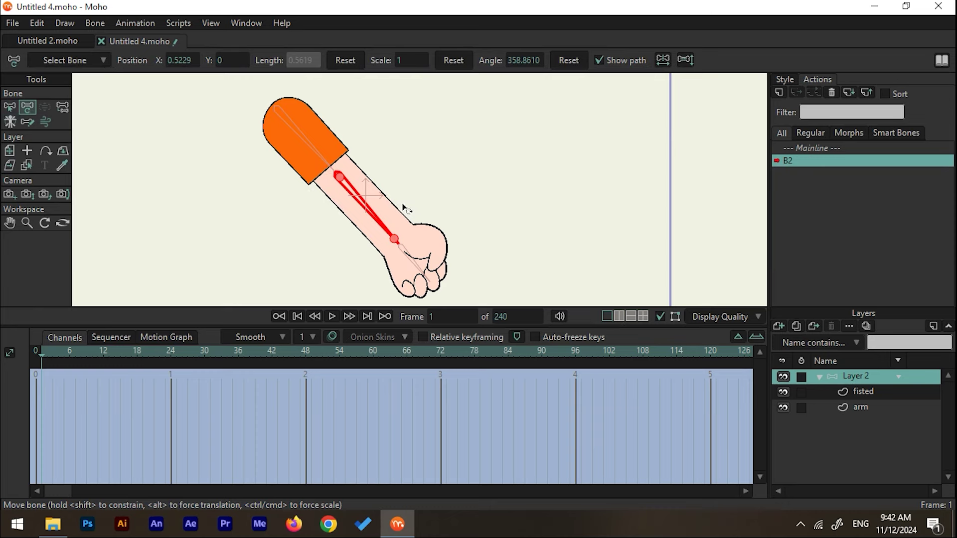
left_click_drag(404, 208, 378, 67)
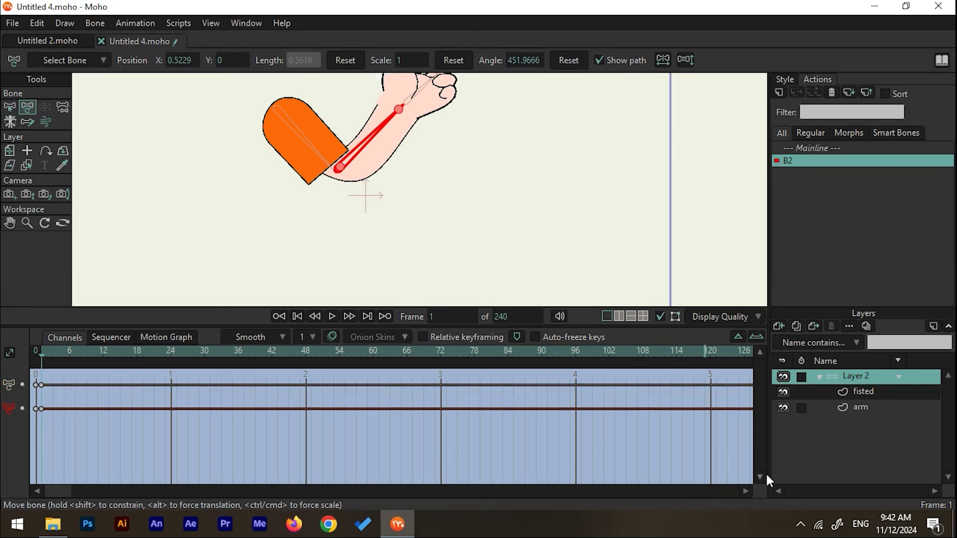
On the arm layer, reposition the outer and inner elbow points with Transform Points to shape the bent elbow.
left_click(861, 407)
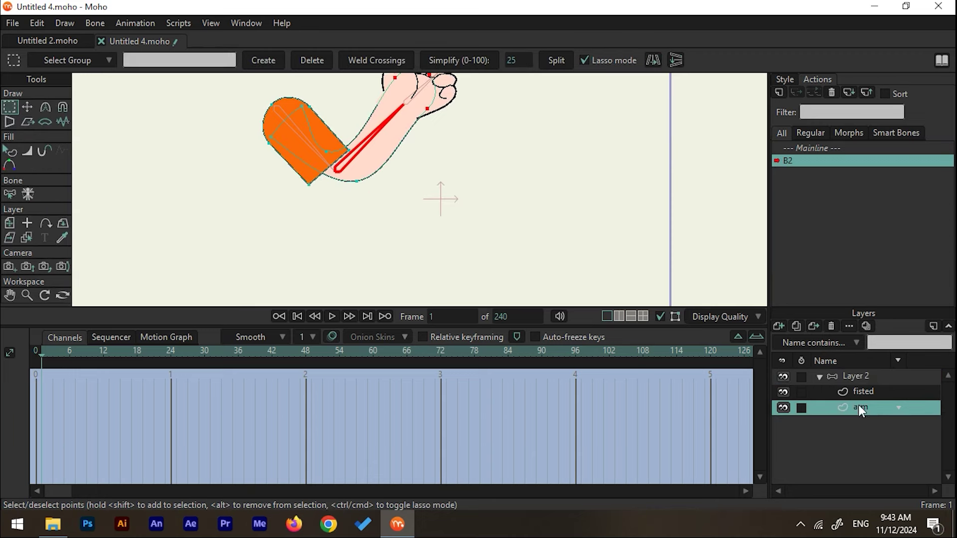
left_click(26, 109)
scroll(310, 144, "up", 2)
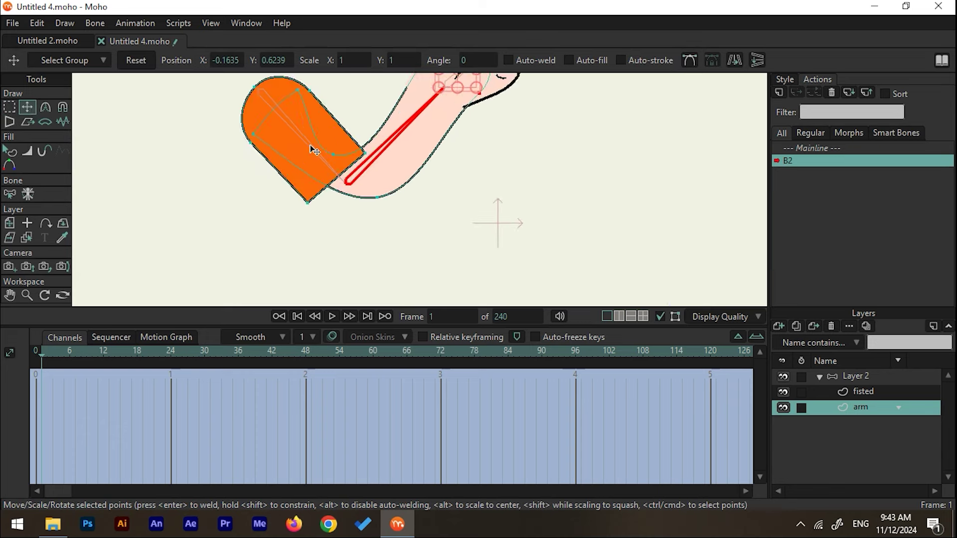
left_click_drag(375, 230, 341, 254)
key("ctrl+z")
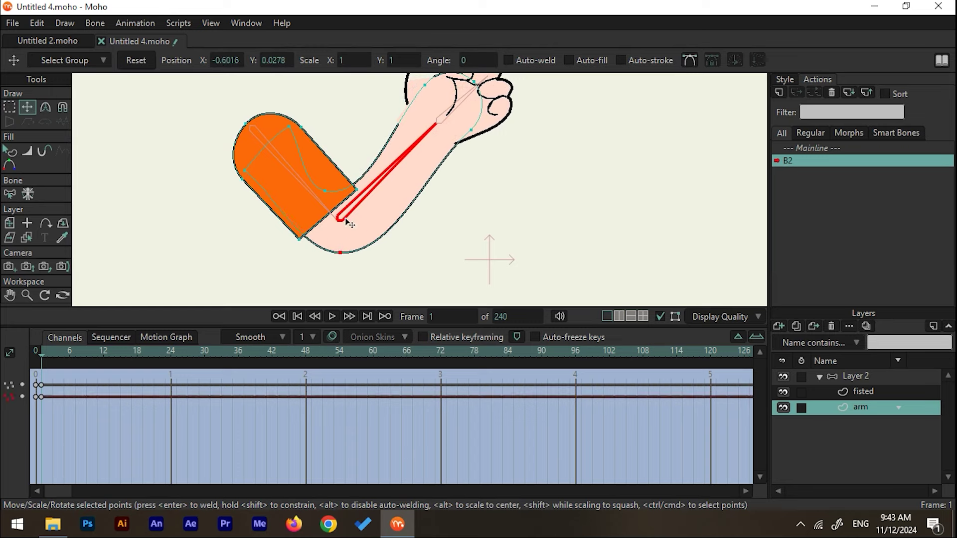
left_click(340, 190)
left_click_drag(346, 195, 353, 195)
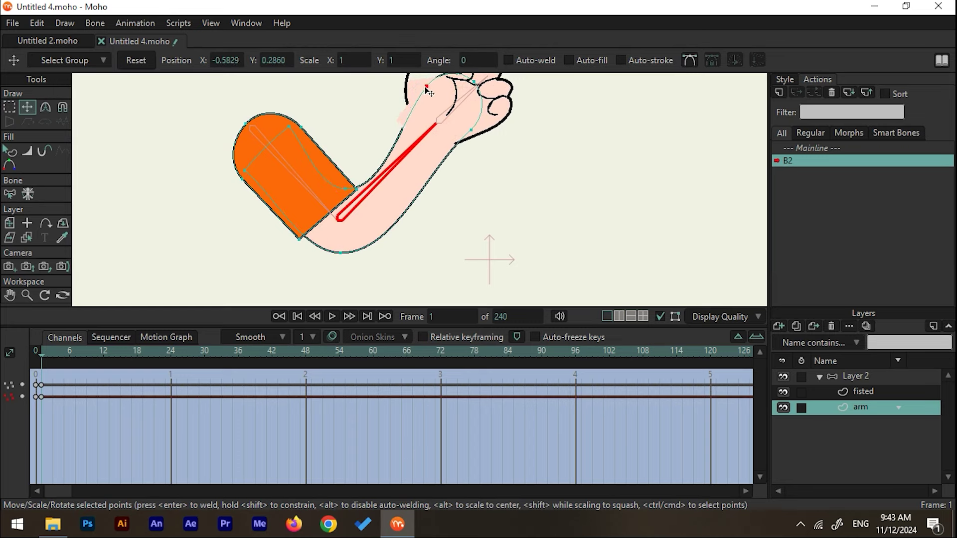
left_click(426, 86)
scroll(319, 171, "up", 3)
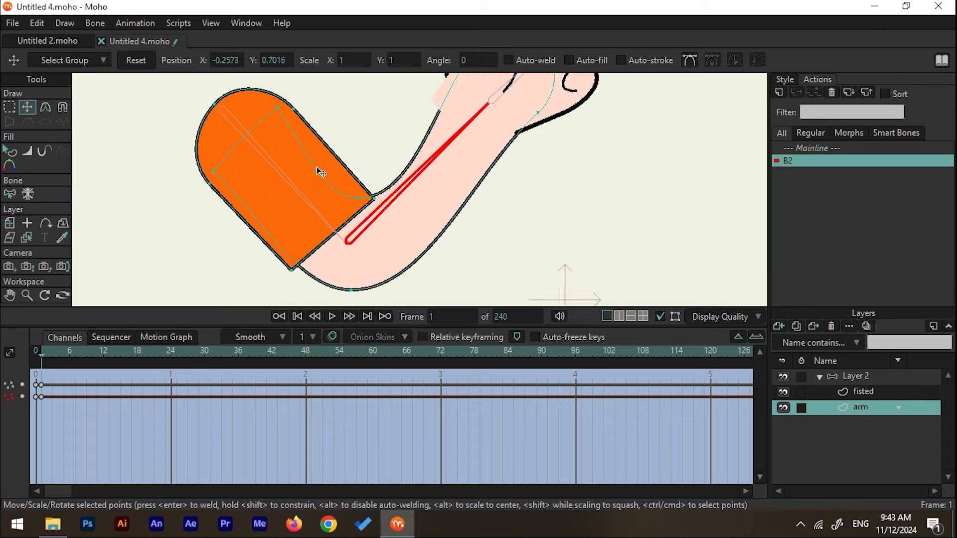
scroll(299, 144, "down", 1)
left_click_drag(301, 150, 317, 190)
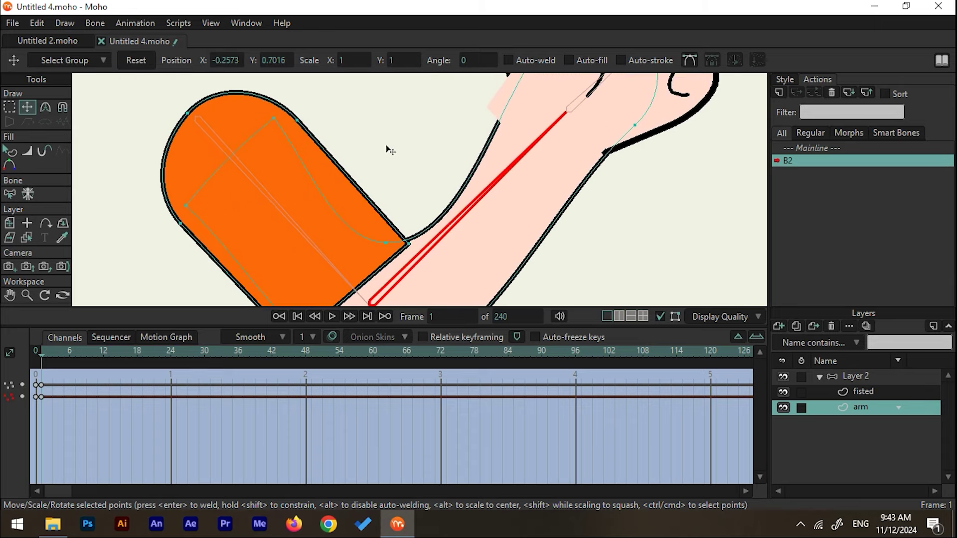
scroll(380, 158, "down", 1)
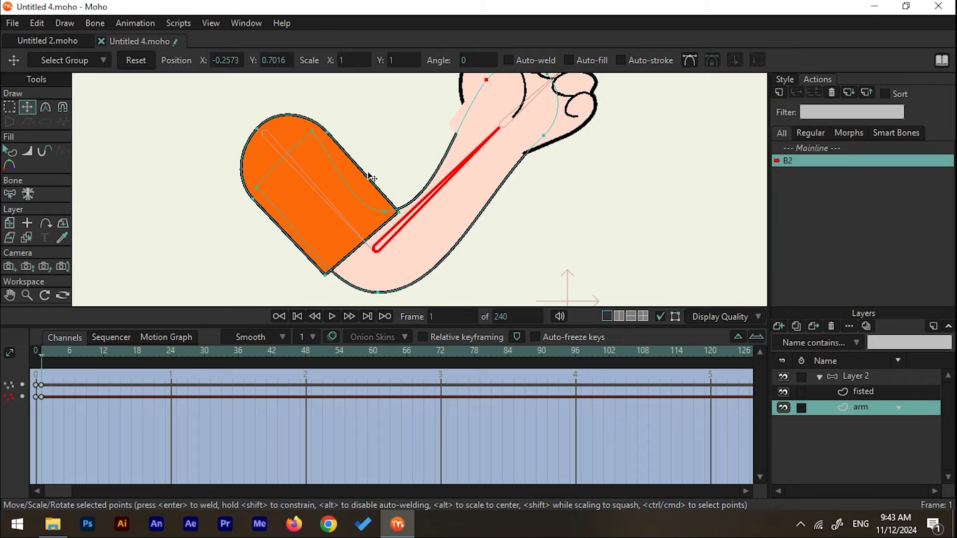
Return to the Mainline and add a point midway along the inner-elbow side of the orange sleeve's outline.
left_click(804, 150)
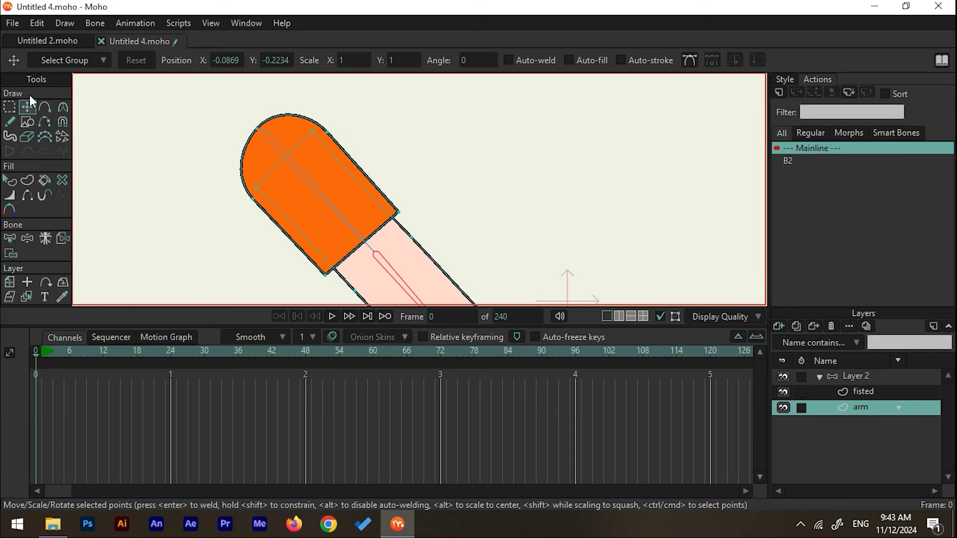
scroll(302, 157, "up", 3)
left_click(45, 108)
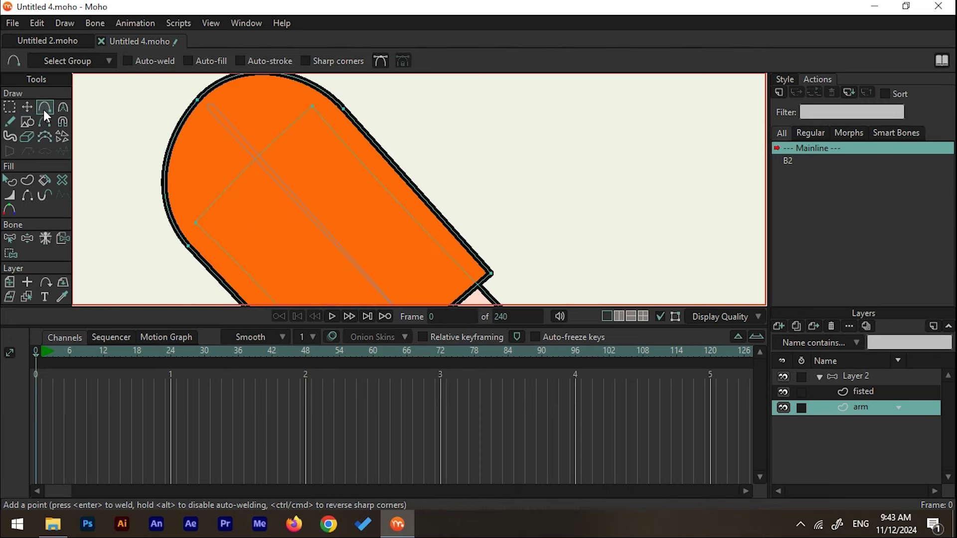
left_click(411, 178)
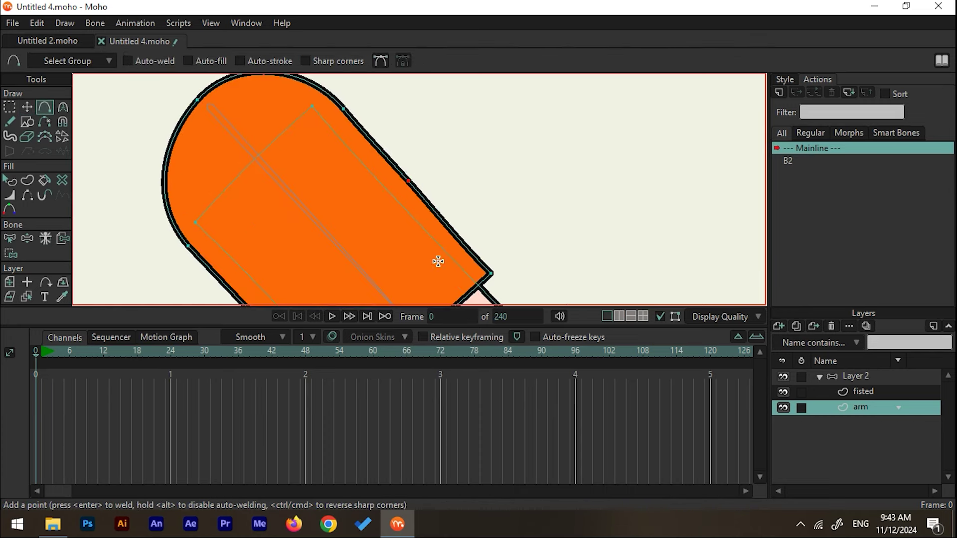
scroll(437, 255, "down", 2)
left_click_drag(437, 253, 362, 188)
left_click(369, 188)
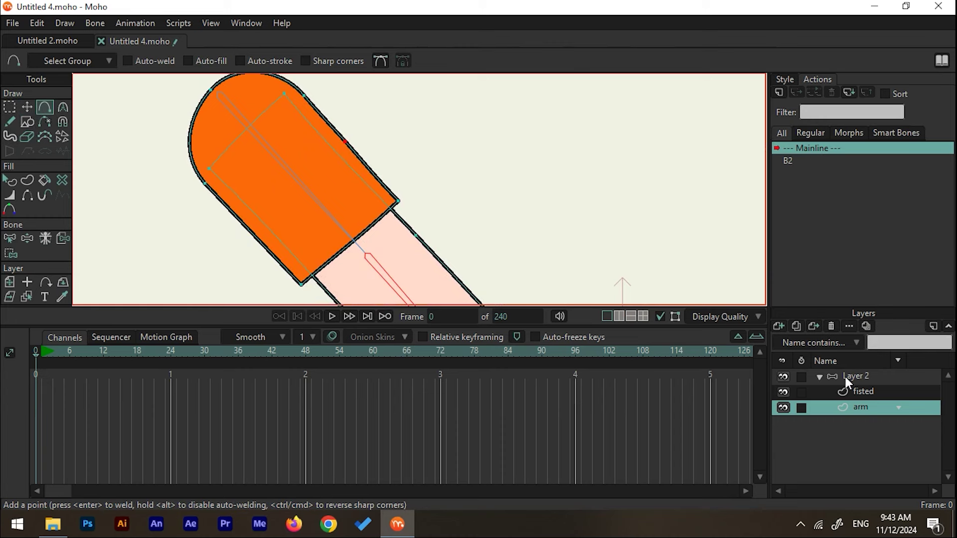
Select the upper arm bone B1 and check with Bind Points which arm points are bound to it.
left_click(10, 239)
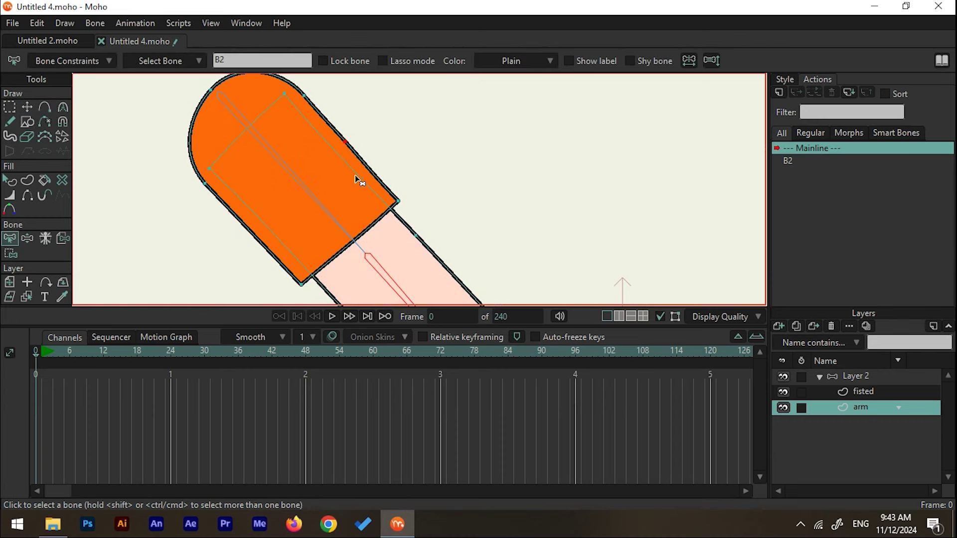
left_click(297, 178)
left_click(15, 250)
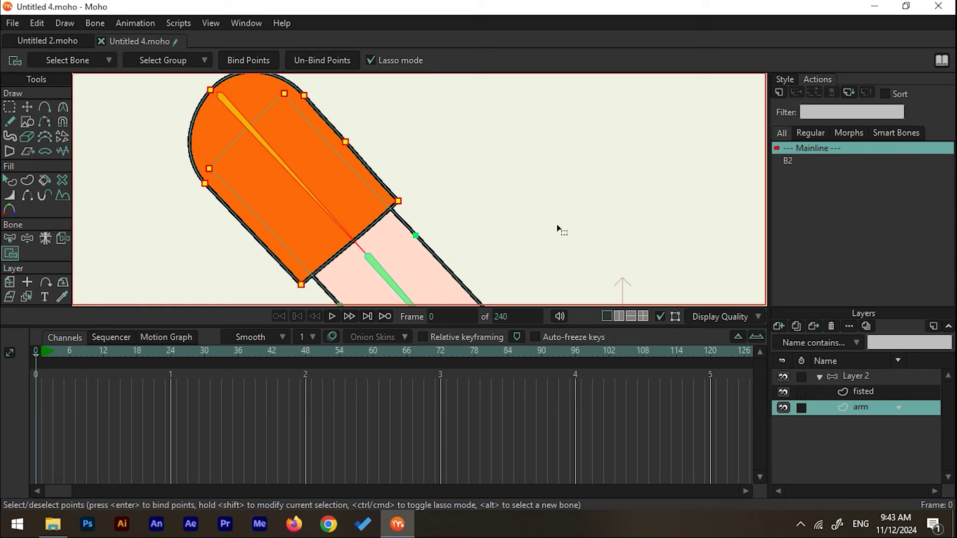
Reopen action B2 and move the added sleeve point on the arm layer outward to form a muscle bulge.
left_click(884, 376)
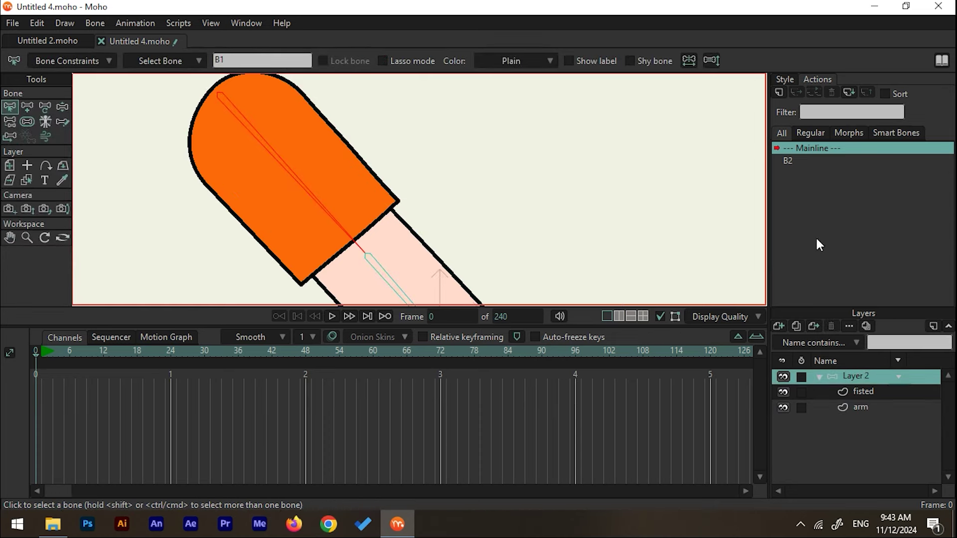
double_click(794, 160)
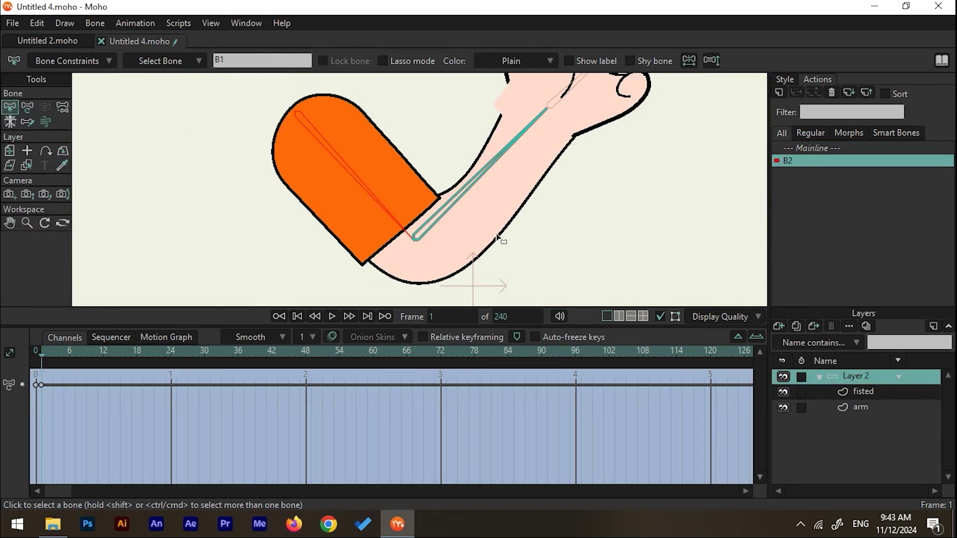
left_click(853, 406)
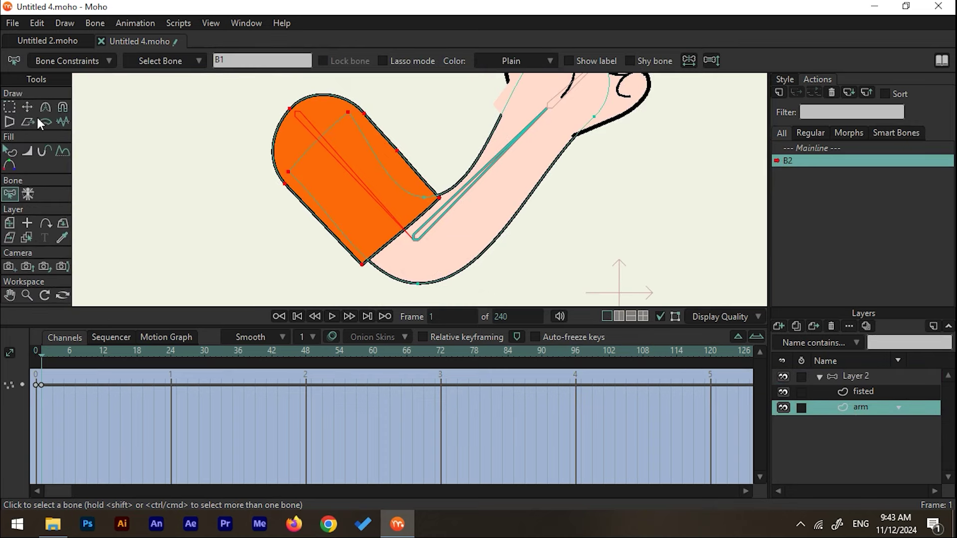
left_click(27, 107)
left_click_drag(404, 156, 419, 136)
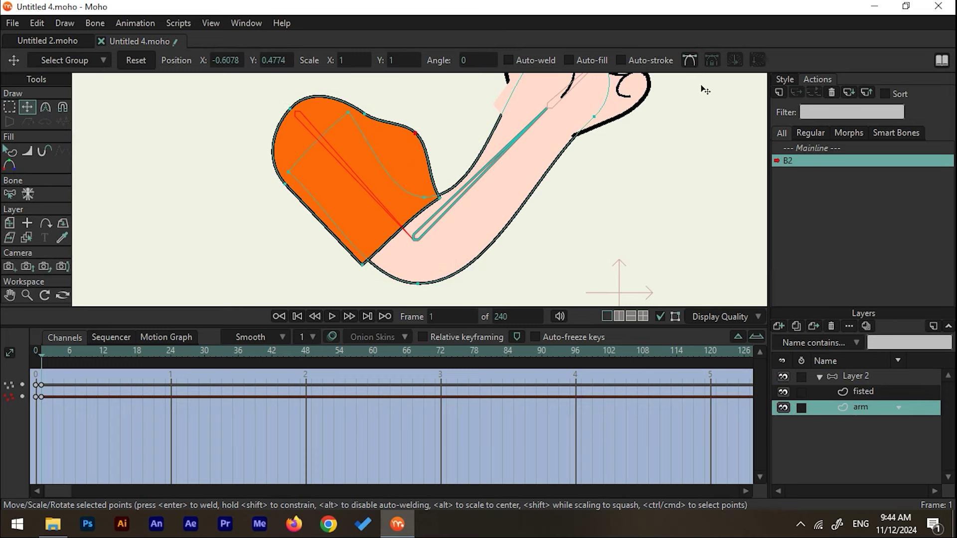
Show the bezier handles and lengthen both handles of the bulge point to round the muscle's curve.
left_click(689, 60)
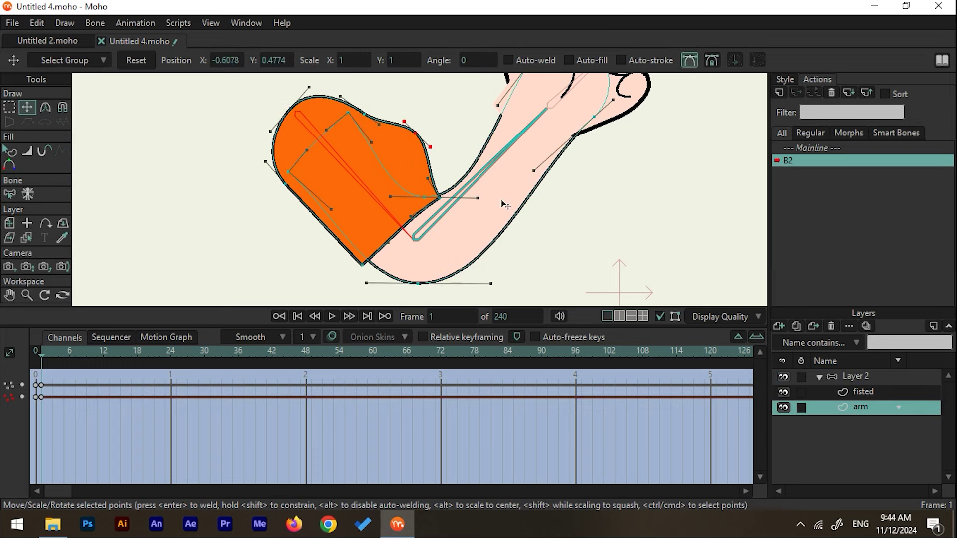
left_click_drag(429, 147, 442, 155)
mouse_move(402, 123)
left_mouse_down()
mouse_move(393, 105)
mouse_move(401, 119)
left_mouse_up()
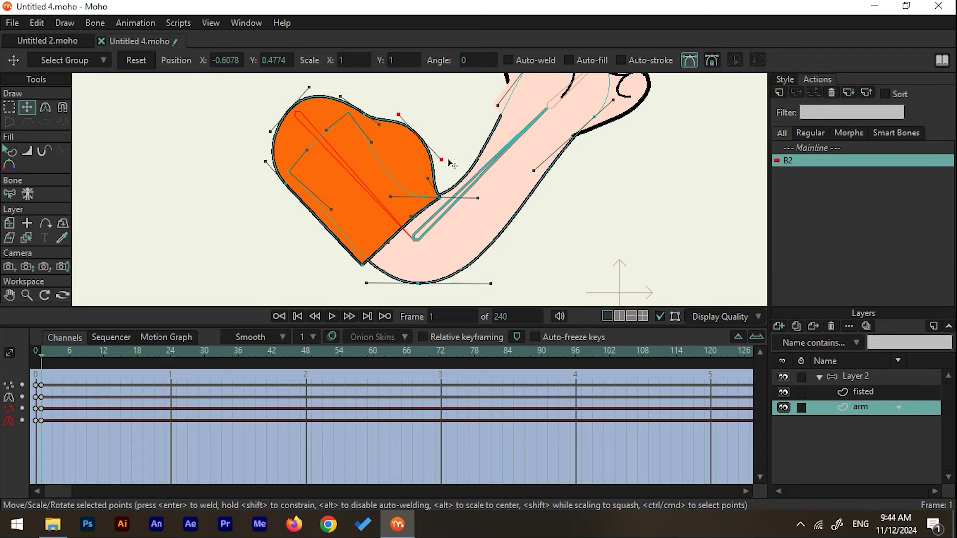
On the fisted layer, move the wrist point on the inner side of the bend inward onto the forearm.
scroll(488, 141, "up", 2)
left_click_drag(484, 151, 465, 189)
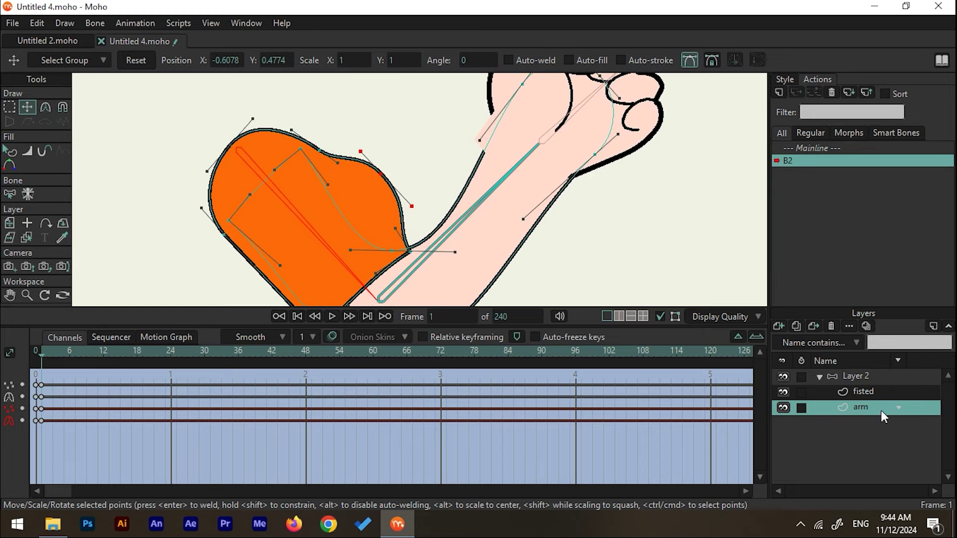
left_click(870, 395)
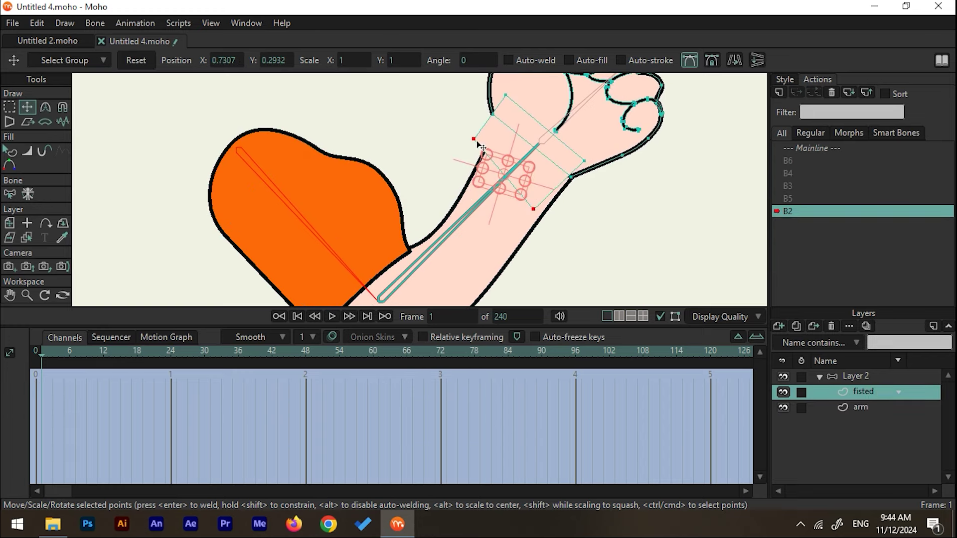
left_click_drag(481, 147, 494, 155)
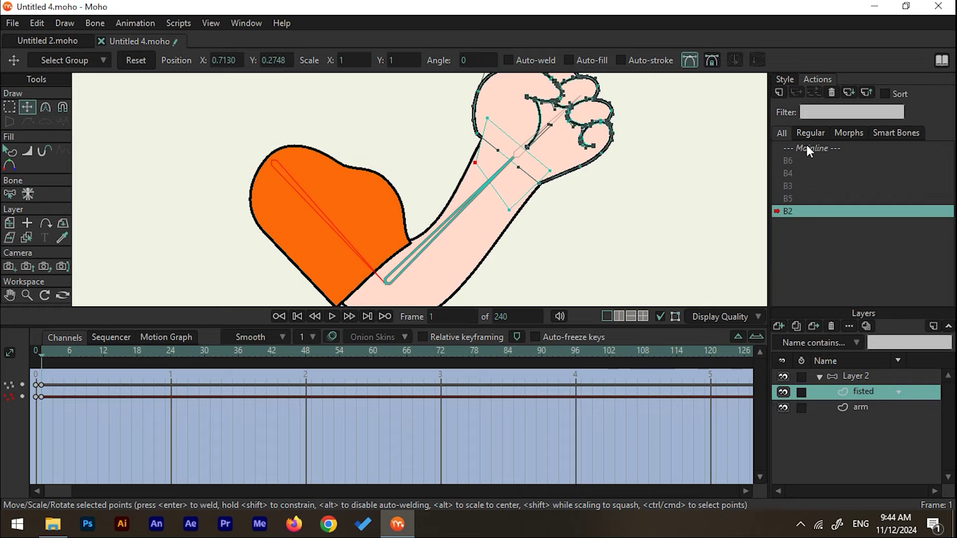
Return to the Mainline and bend the arm with Manipulate Bones to examine the smart bone action's muscle bulge.
left_click(812, 148)
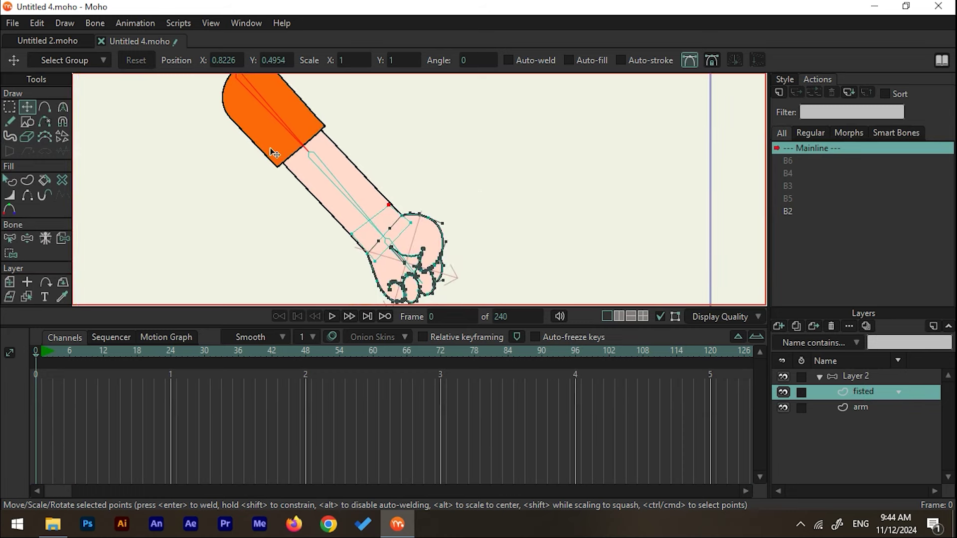
left_click(858, 377)
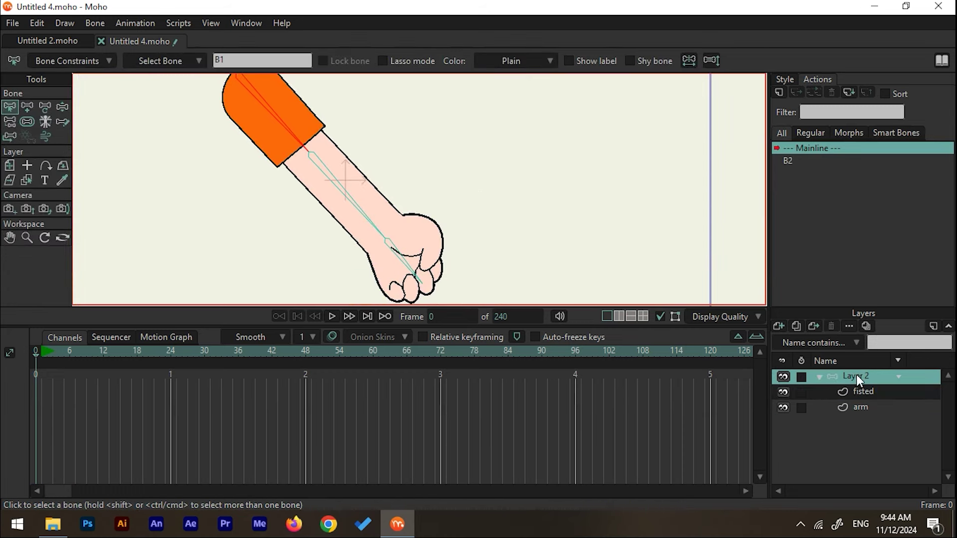
left_click(62, 107)
left_click_drag(344, 211, 355, 68)
left_click_drag(368, 203, 434, 284)
scroll(387, 226, "up", 2)
left_click_drag(400, 226, 432, 184)
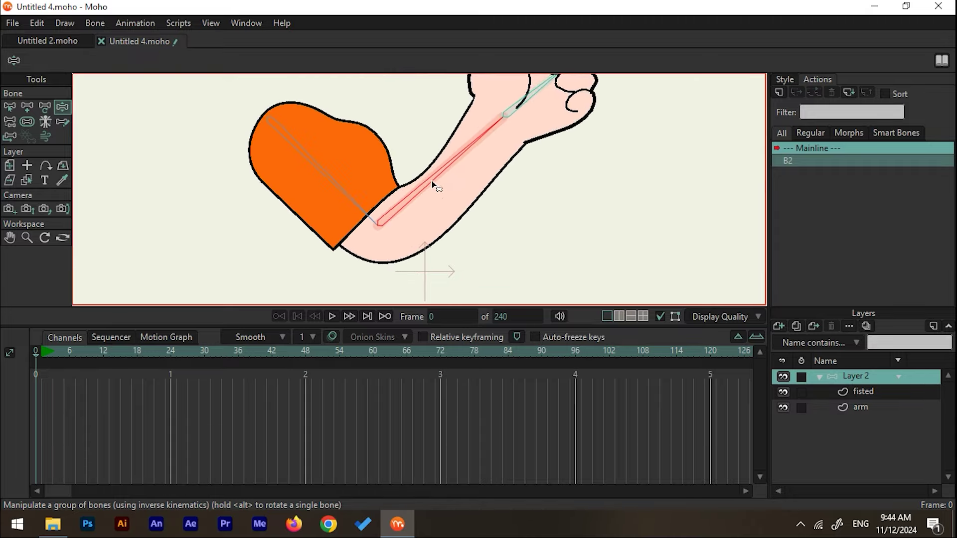
scroll(393, 197, "down", 3)
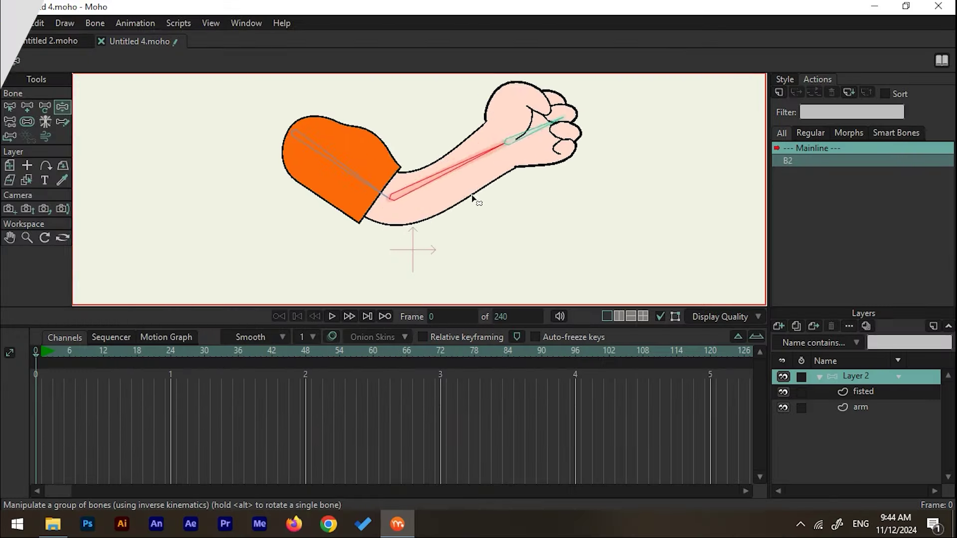
left_click_drag(474, 199, 593, 374)
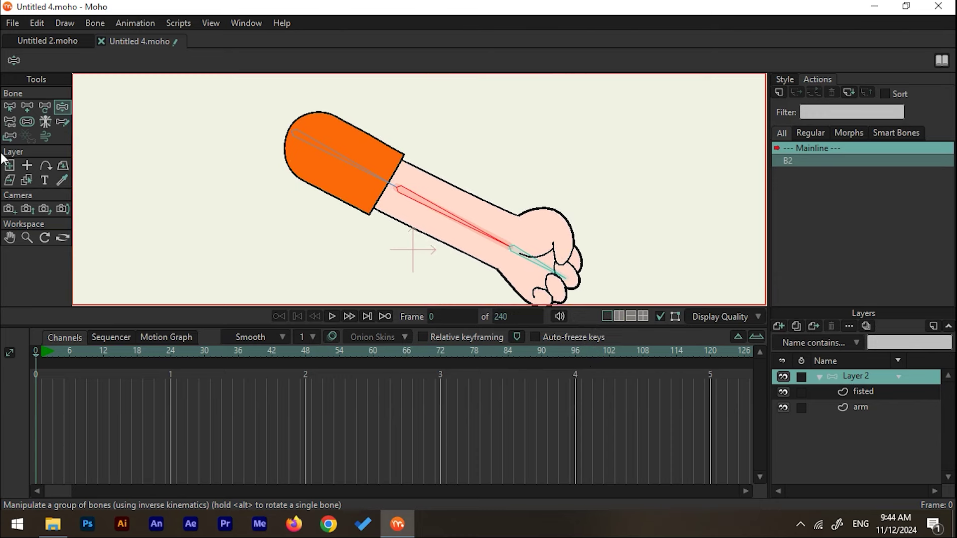
Enable angle constraints for the upper arm bone B1 with limits of -70 and 70 degrees.
left_click(10, 107)
left_click(339, 183)
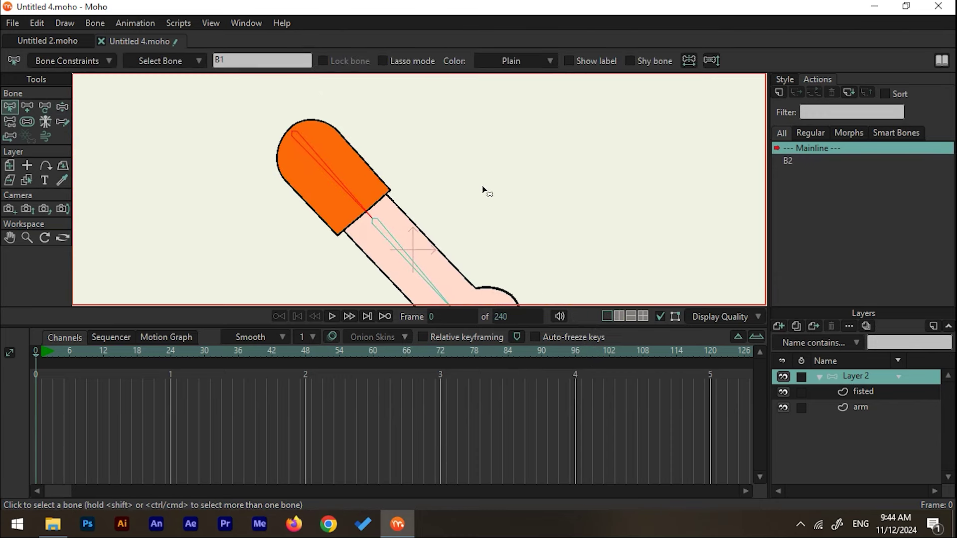
left_click_drag(483, 186, 463, 151)
scroll(416, 149, "down", 1)
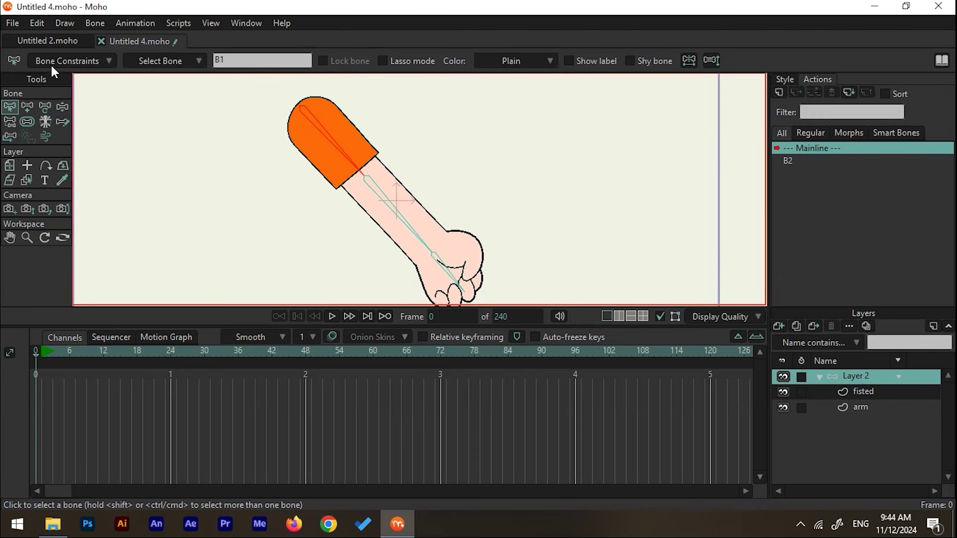
left_click(64, 62)
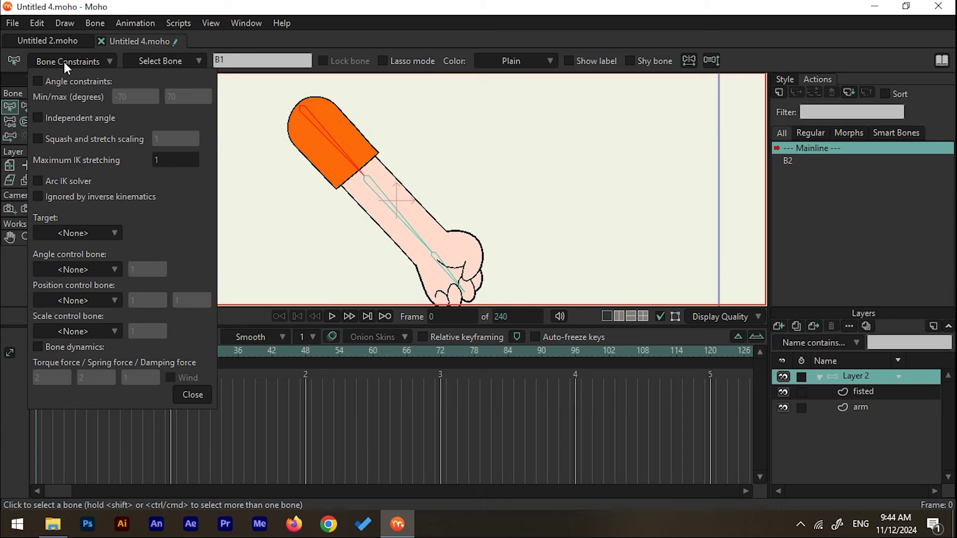
left_click(38, 84)
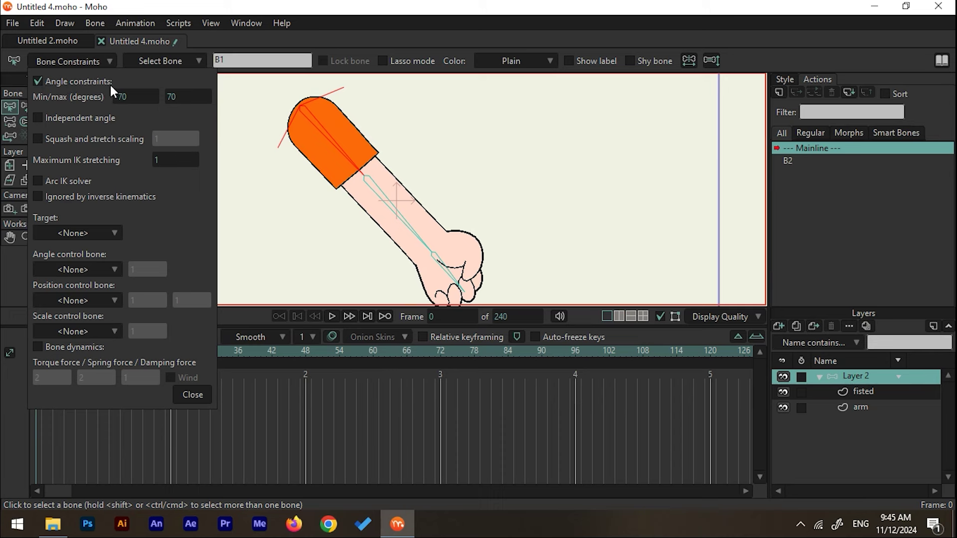
left_click(199, 393)
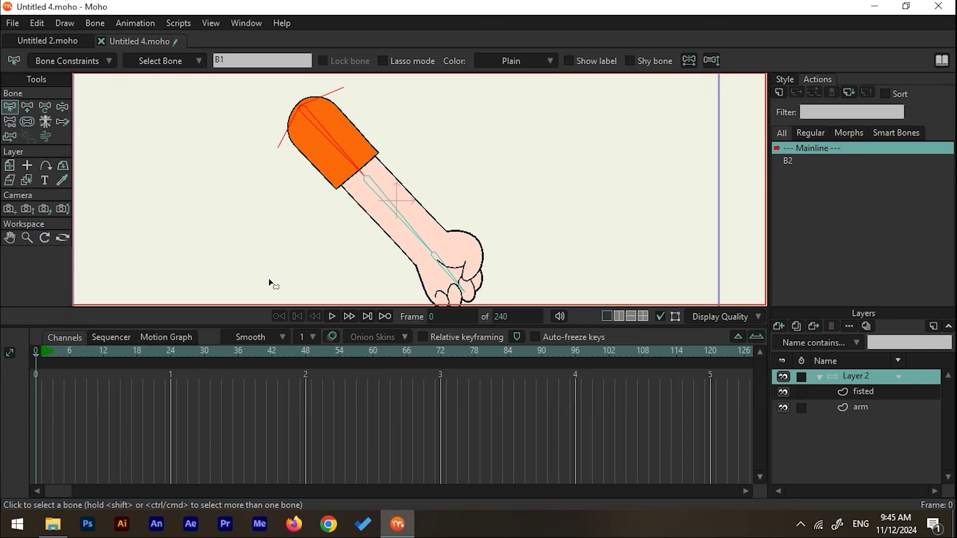
Enable angle constraints for the forearm bone B2 with limits of -10 and 115 degrees.
left_click(380, 196)
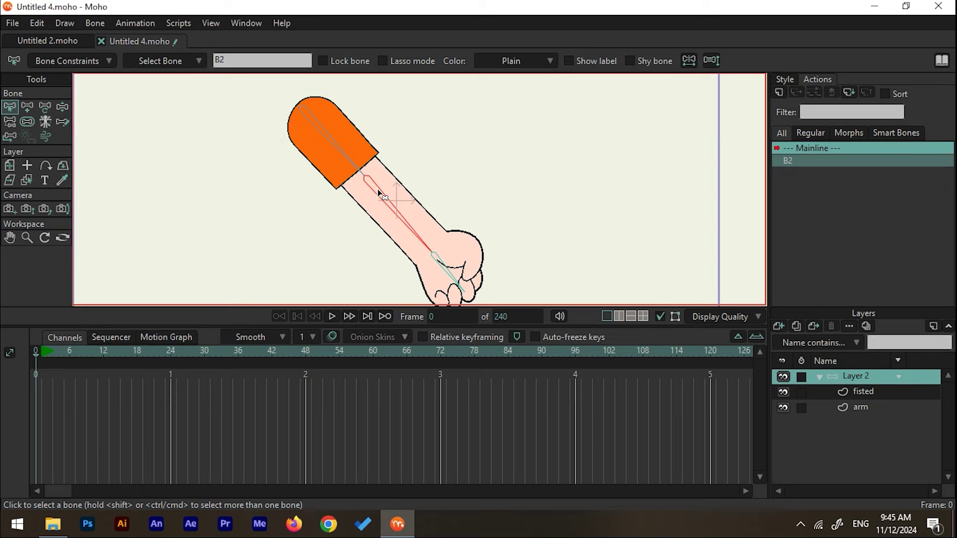
left_click(48, 62)
left_click(38, 81)
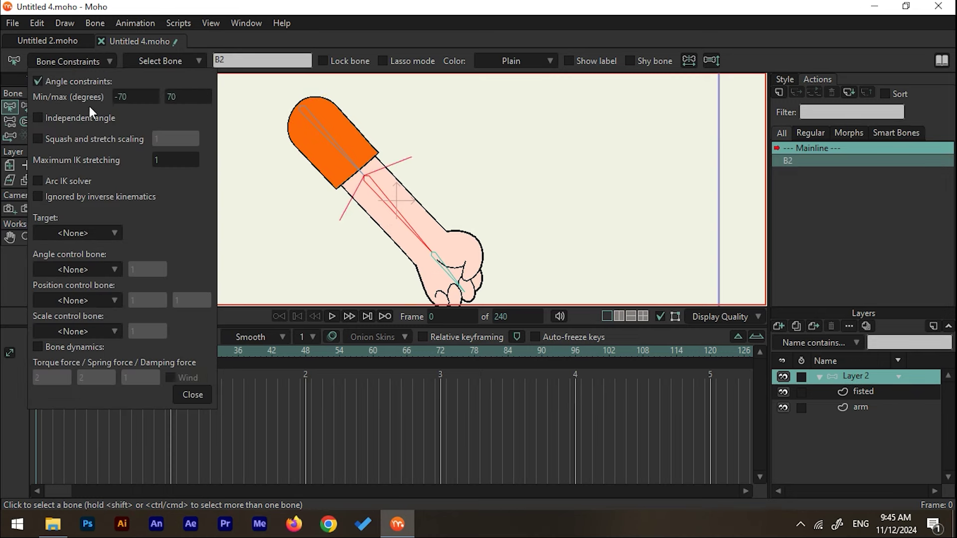
left_click_drag(113, 98, 226, 105)
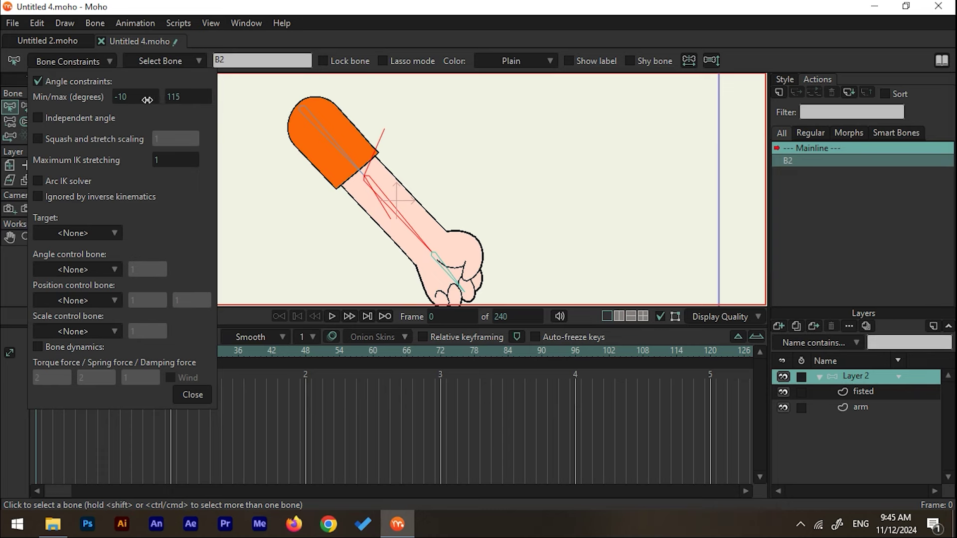
left_click(196, 394)
Bend and swing the arm with Manipulate Bones to test the angle limits of the upper arm and forearm.
key("z")
left_click_drag(402, 211, 559, 260)
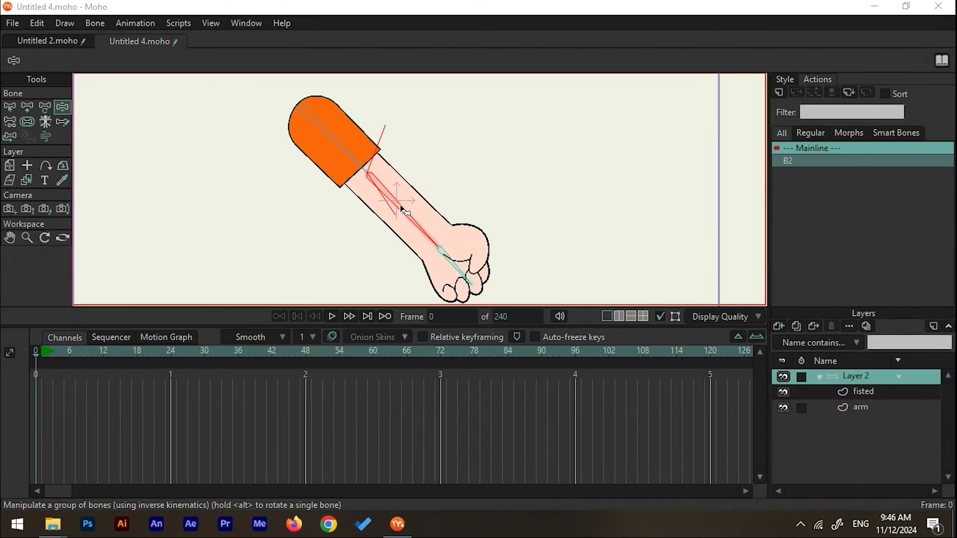
left_click_drag(402, 210, 558, 250)
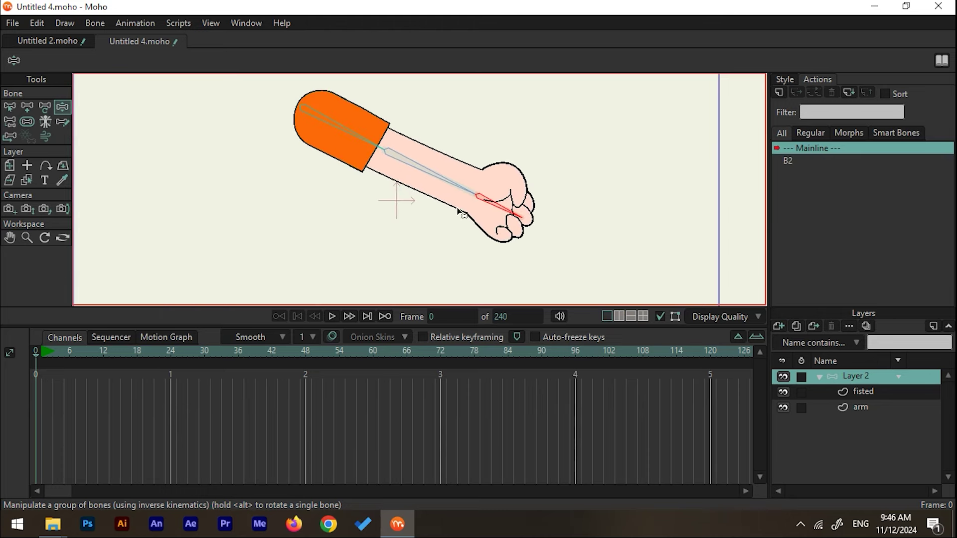
mouse_move(495, 207)
left_mouse_down()
mouse_move(498, 220)
mouse_move(520, 189)
mouse_move(505, 228)
mouse_move(498, 211)
left_mouse_up()
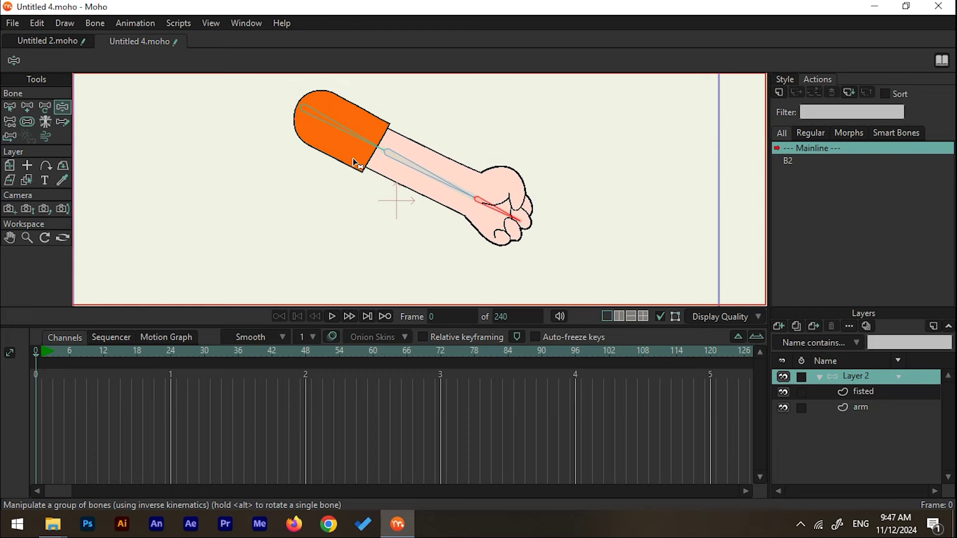
left_click_drag(344, 135, 367, 189)
left_click_drag(421, 210, 448, 198)
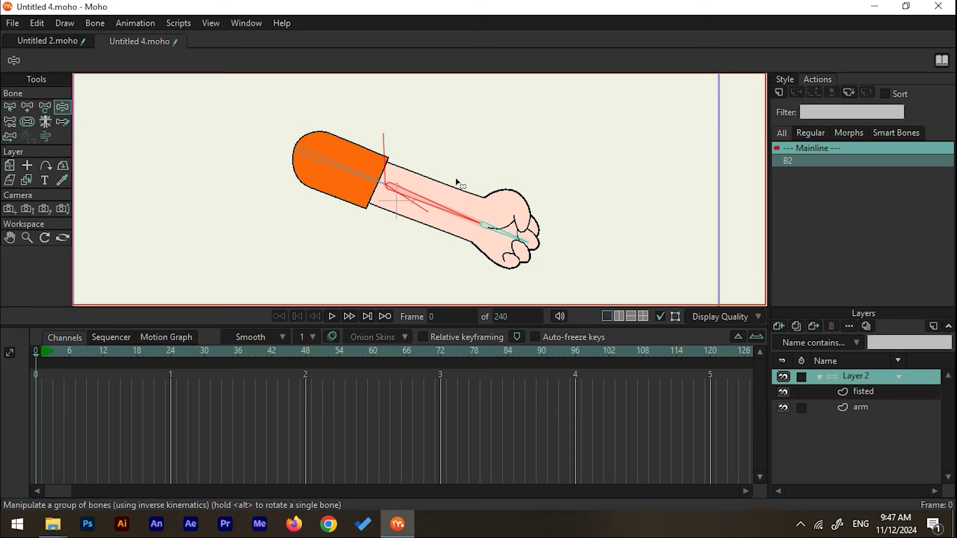
Set the minimum angle constraint of the forearm bone B2 to -30 degrees.
left_click(15, 106)
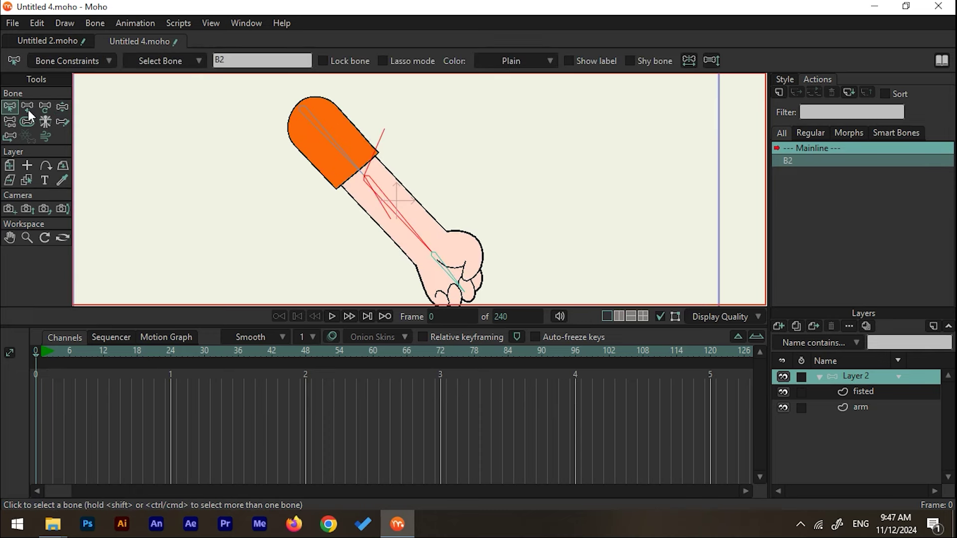
left_click(109, 60)
left_click_drag(117, 99, 91, 101)
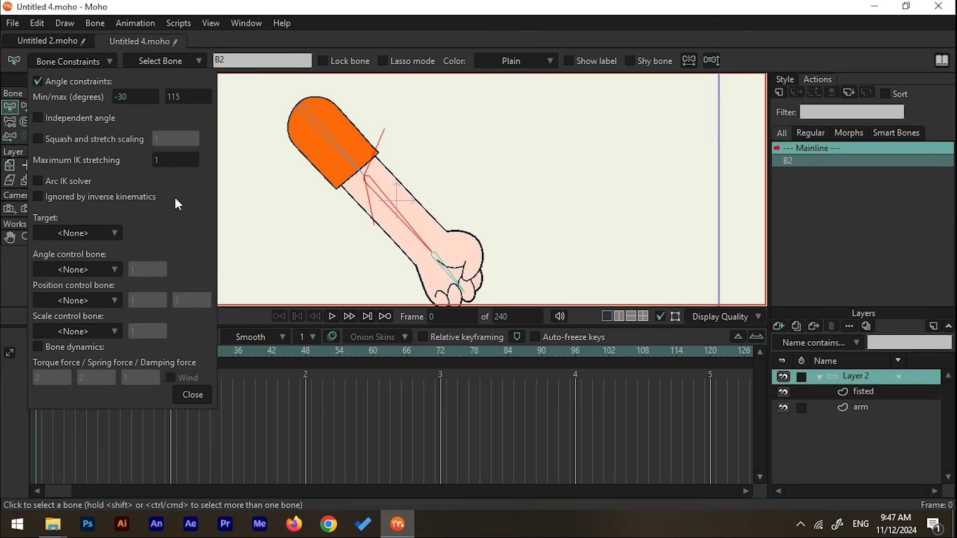
left_click(192, 394)
Pose the forearm in both directions with Manipulate Bones to examine how far it bends backward.
left_click(58, 110)
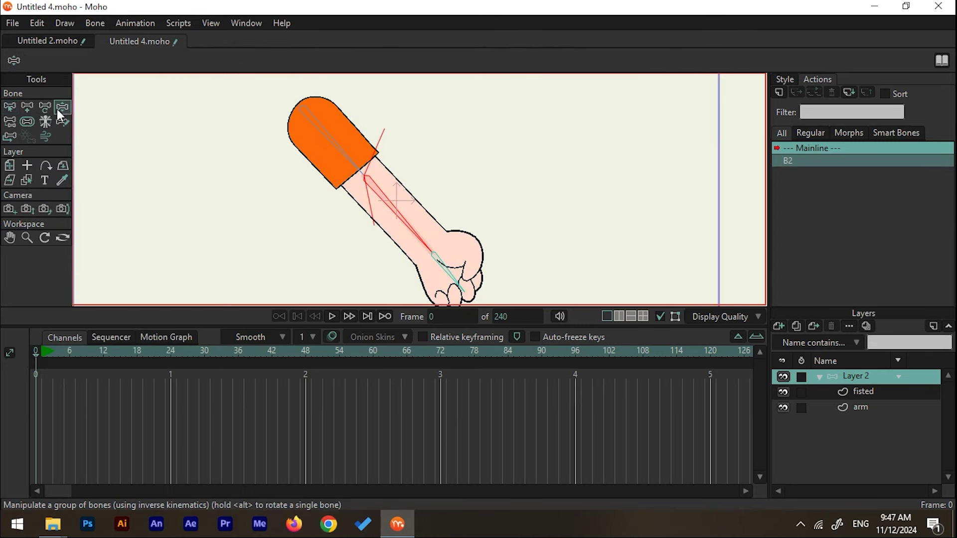
left_click_drag(398, 208, 482, 169)
left_click_drag(425, 211, 363, 280)
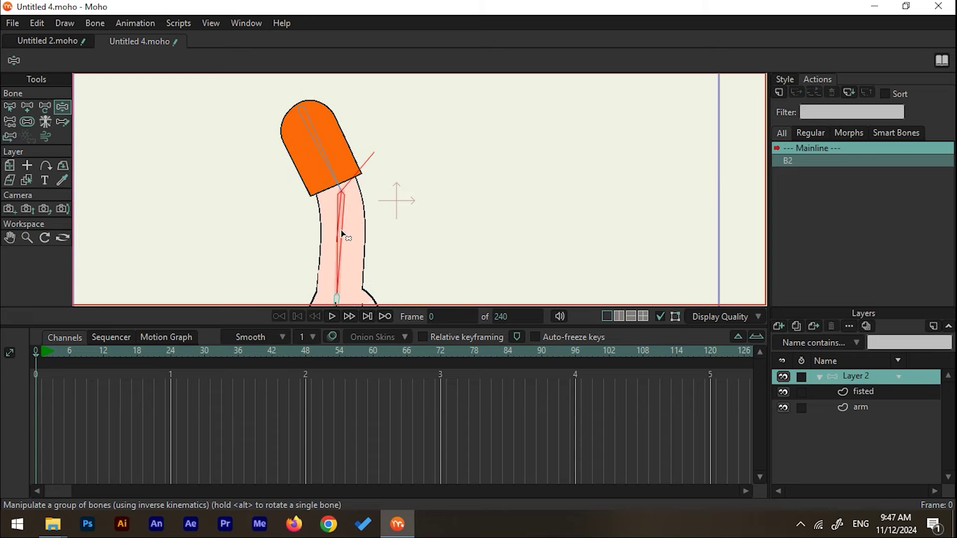
left_click_drag(342, 235, 536, 259)
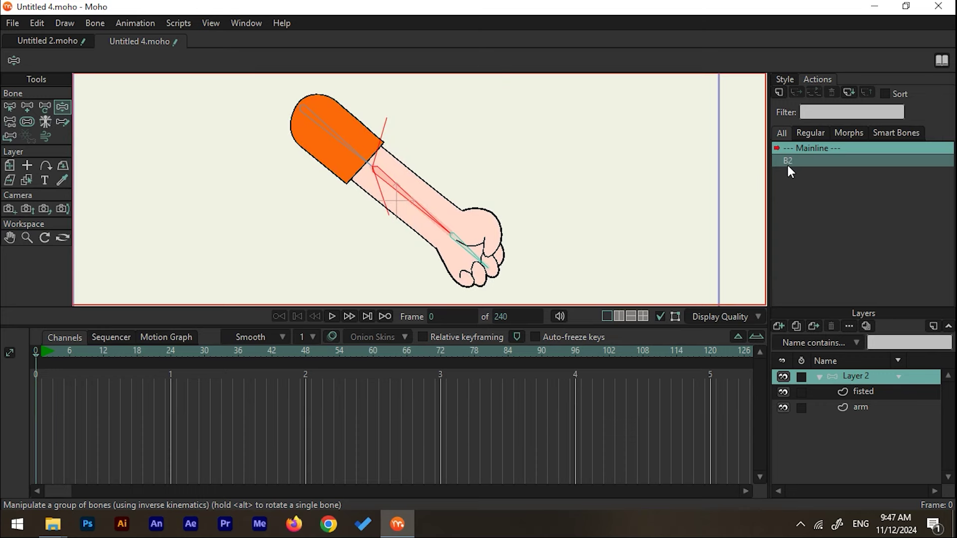
Create a second smart bone action named B2 2 for the forearm bone and rotate the bone backward to an angle of about 334 degrees.
left_click(8, 106)
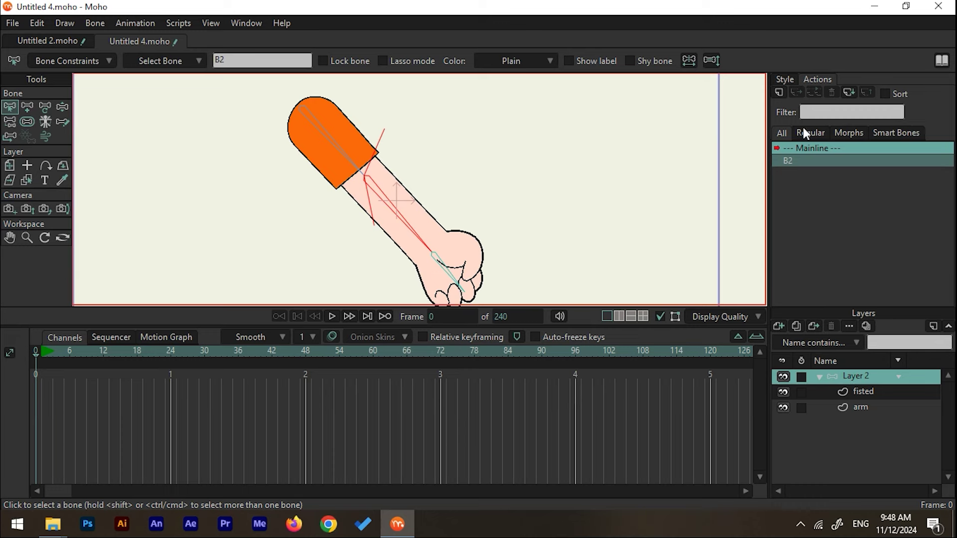
left_click(778, 93)
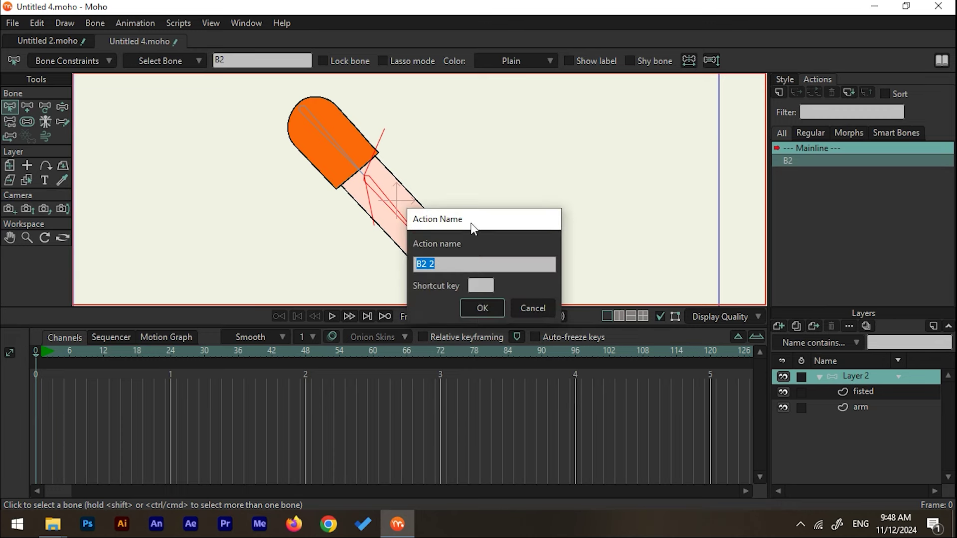
left_click_drag(472, 223, 521, 119)
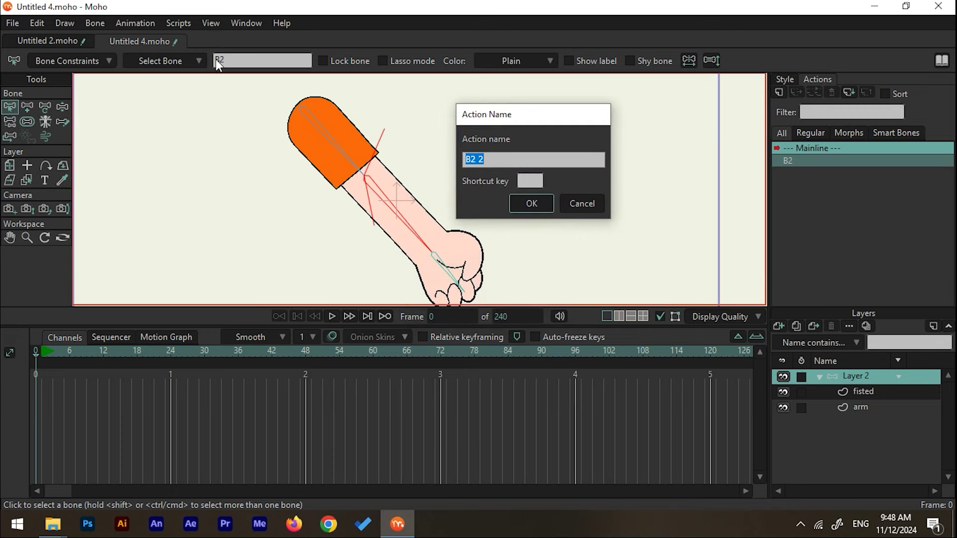
left_click(479, 160)
left_click(528, 206)
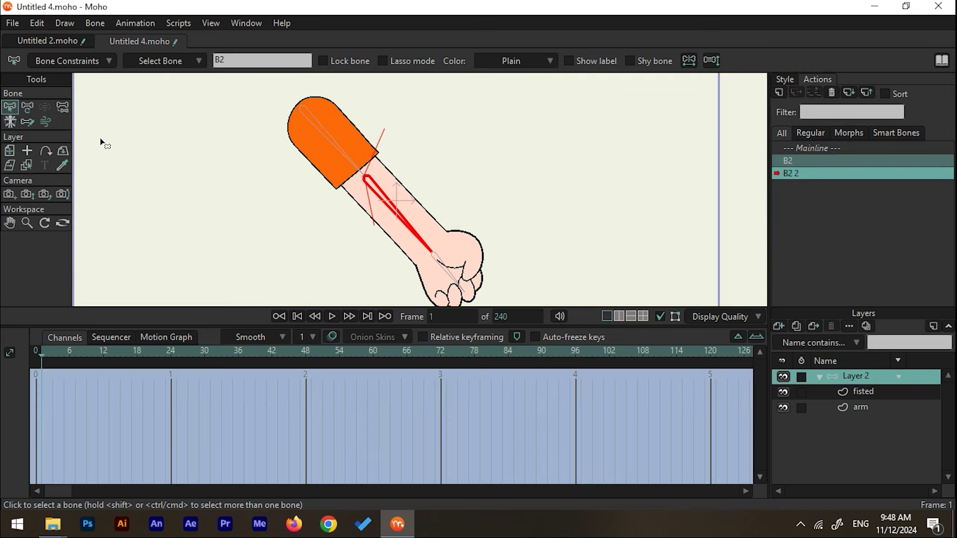
left_click(27, 107)
left_click_drag(415, 246, 394, 277)
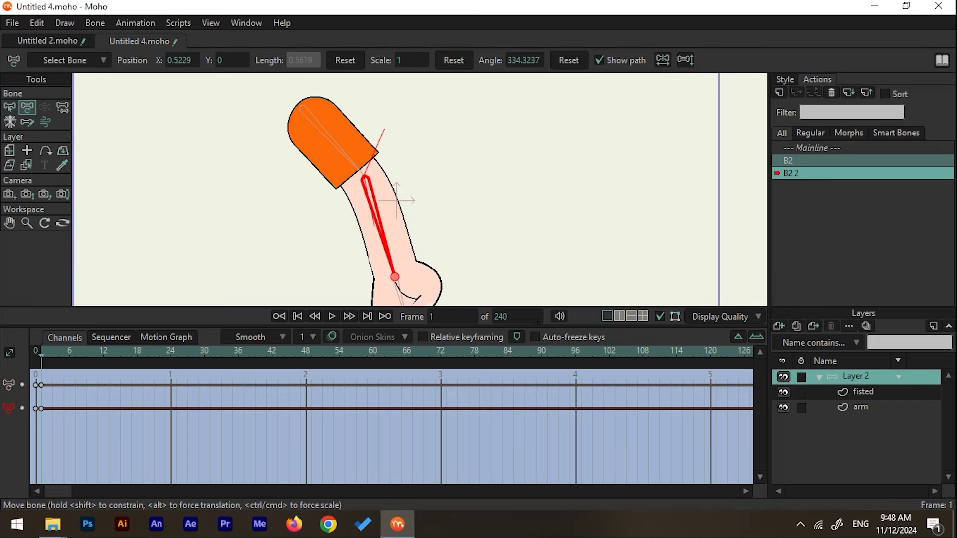
In the B2 2 action, adjust the sleeve's elbow-side corner point on the arm layer.
left_click(867, 405)
scroll(337, 187, "up", 5)
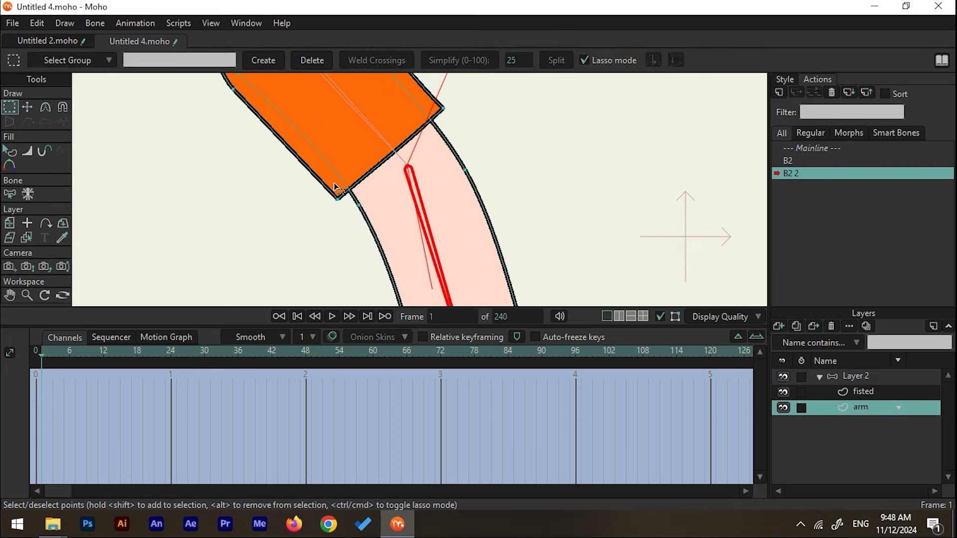
left_click(27, 110)
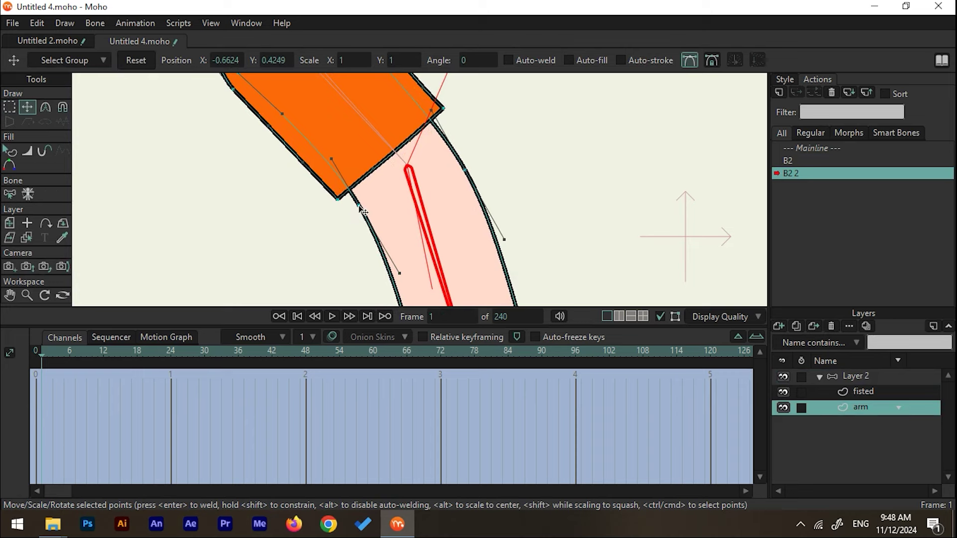
left_click_drag(364, 212, 330, 213)
scroll(330, 214, "down", 3)
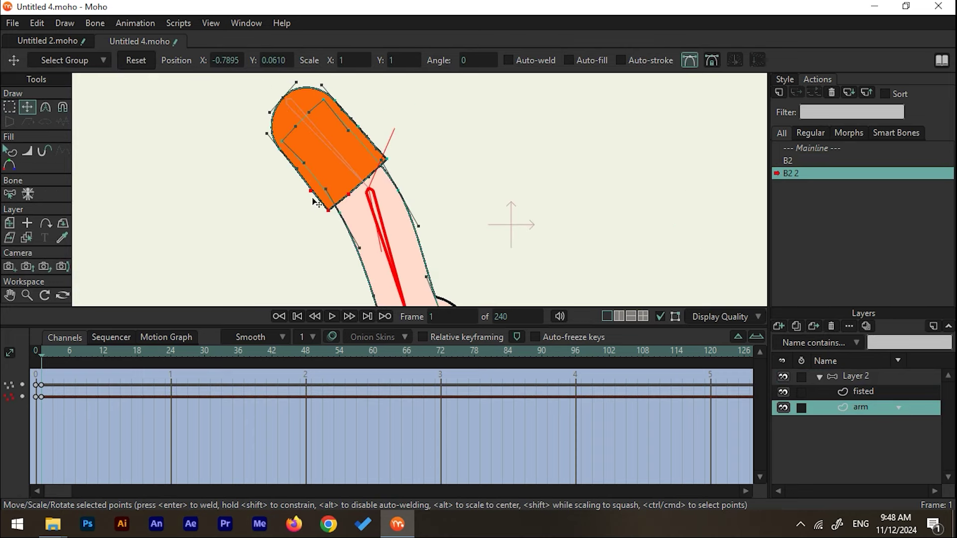
scroll(314, 201, "down", 3)
scroll(335, 194, "up", 3)
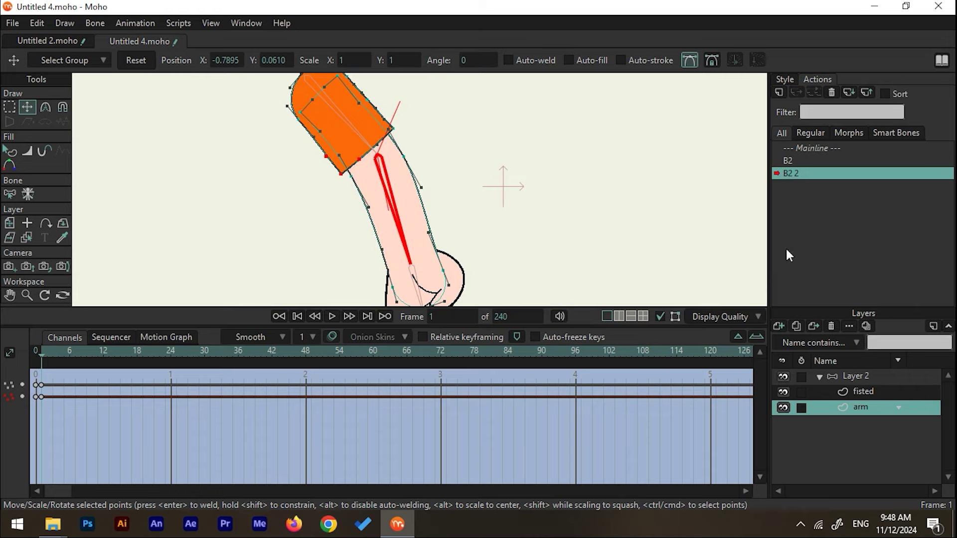
Return to the Mainline, select Layer 2 and bend the arm both ways with Manipulate Bones to examine both smart bone actions.
left_click(808, 148)
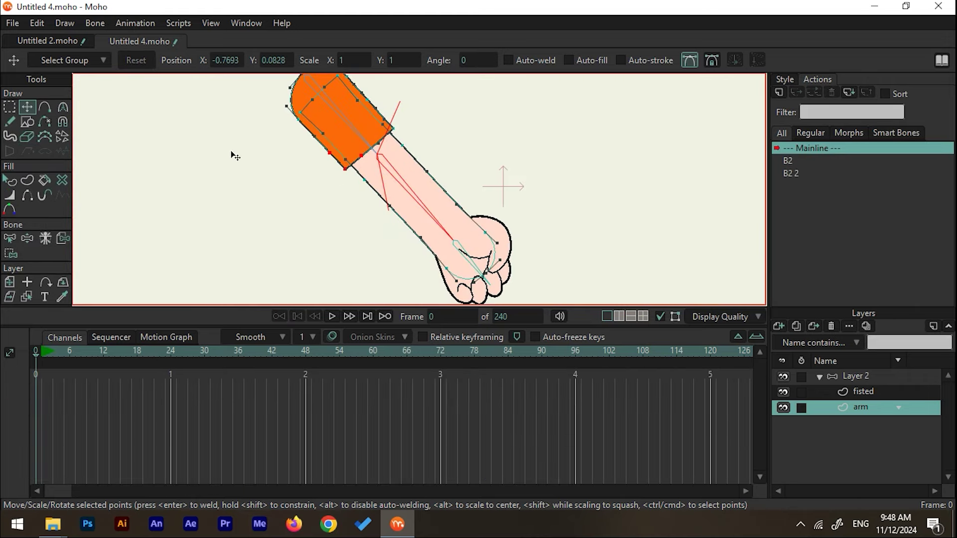
left_click(847, 379)
left_click(62, 106)
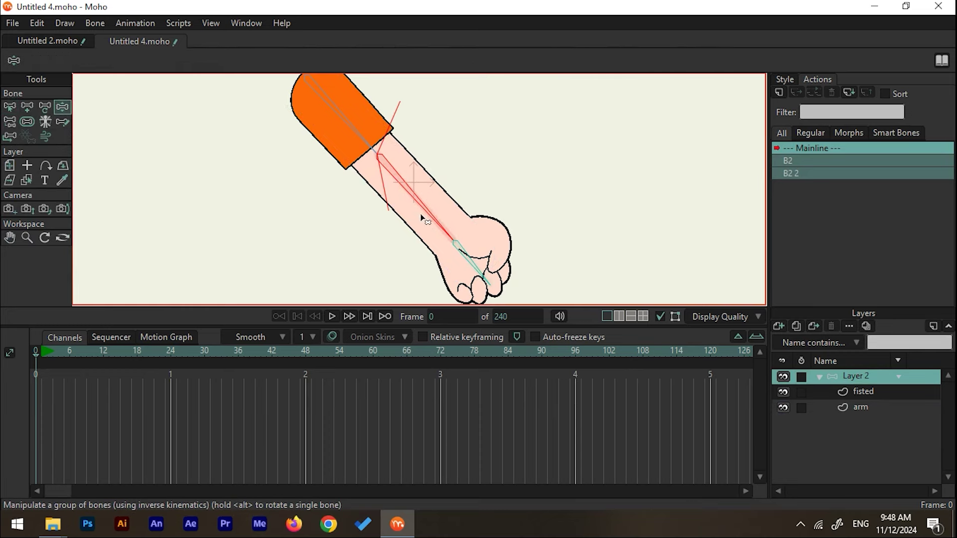
left_click_drag(431, 214, 424, 54)
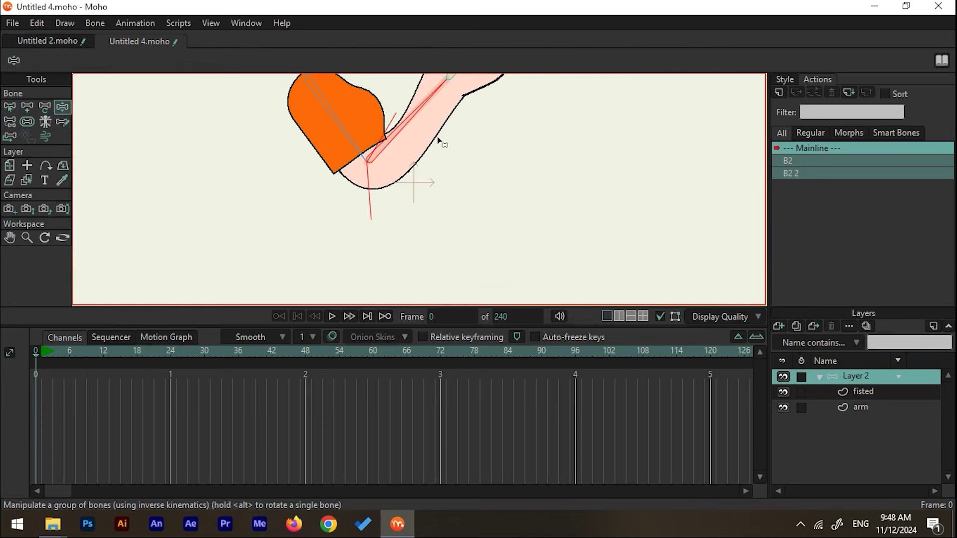
left_click_drag(403, 129, 414, 282)
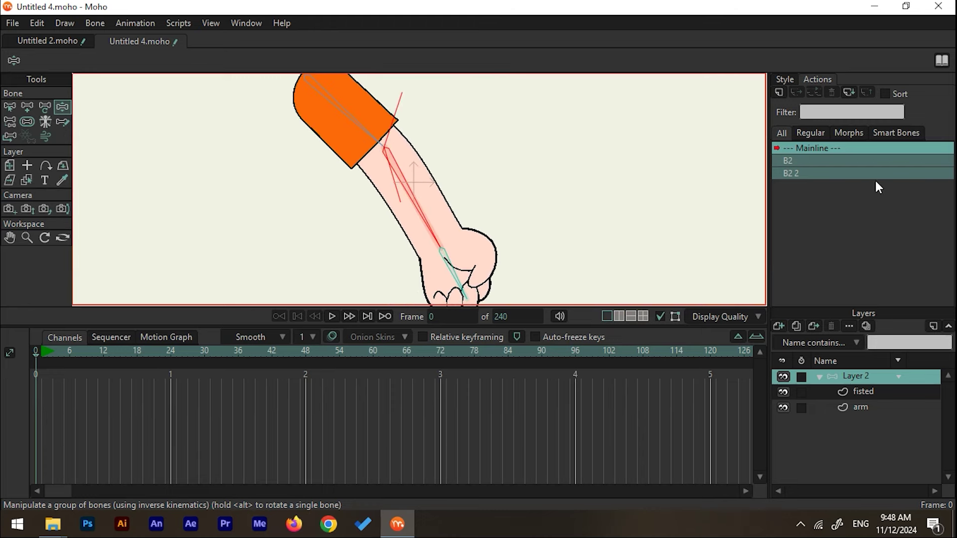
left_click_drag(418, 211, 481, 170)
left_click_drag(465, 122, 443, 191)
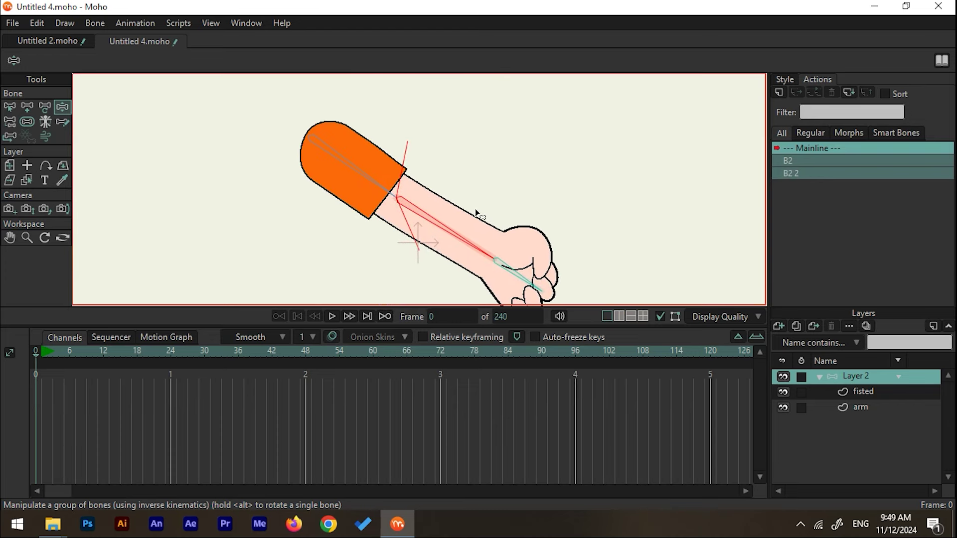
scroll(477, 214, "up", 2)
left_click_drag(432, 227, 390, 129)
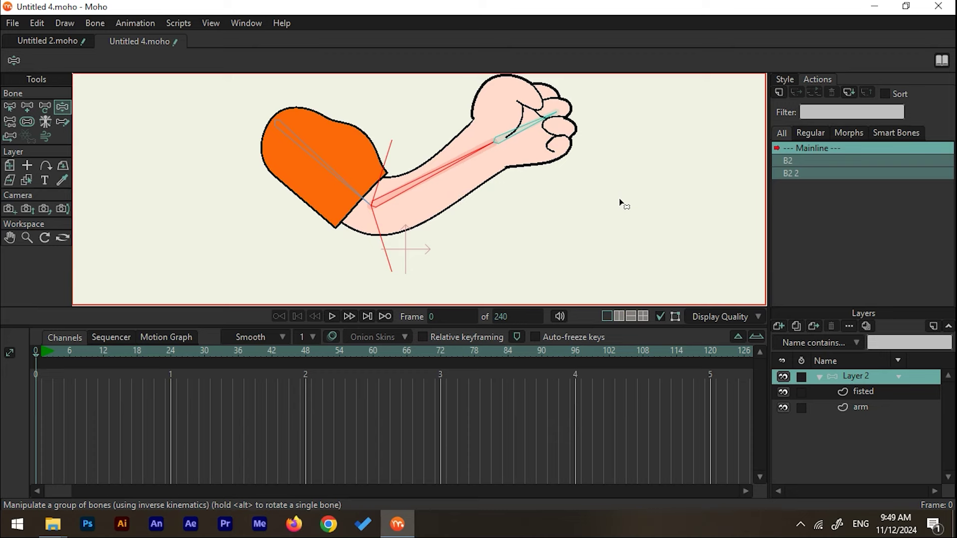
Switch to the Untitled 2.moho project, collapse the R hand group and select the character's bone layer Layer 4.
left_click(43, 42)
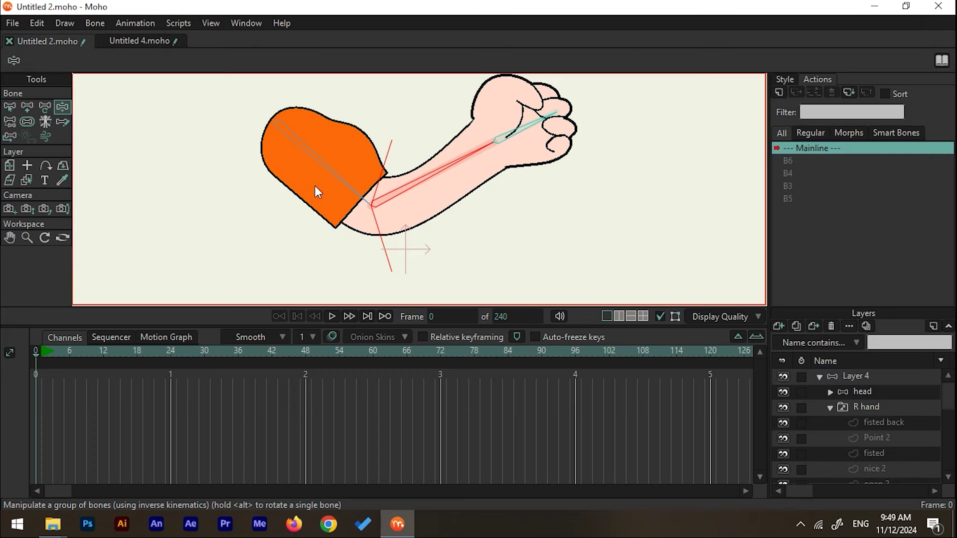
key("m")
left_click_drag(428, 203, 457, 136)
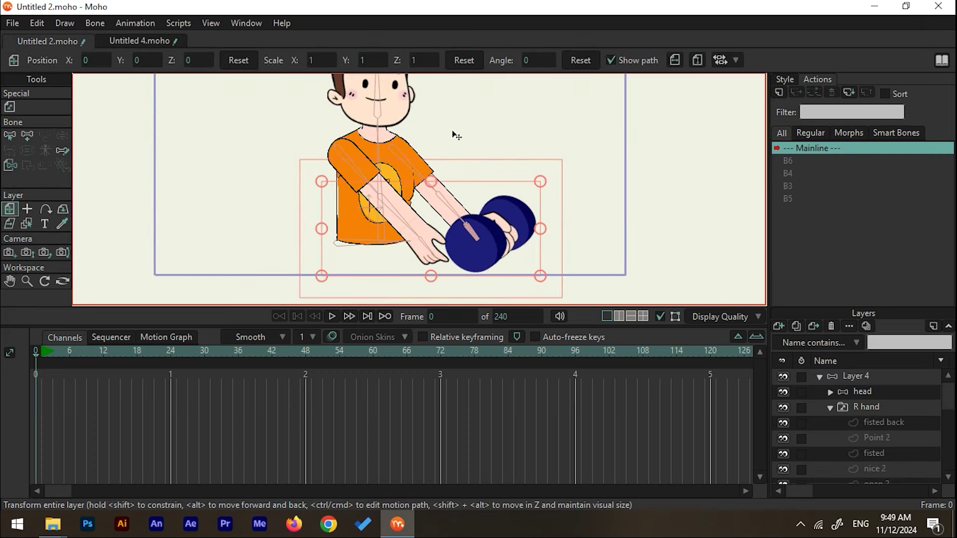
left_click(830, 408)
left_click(837, 375)
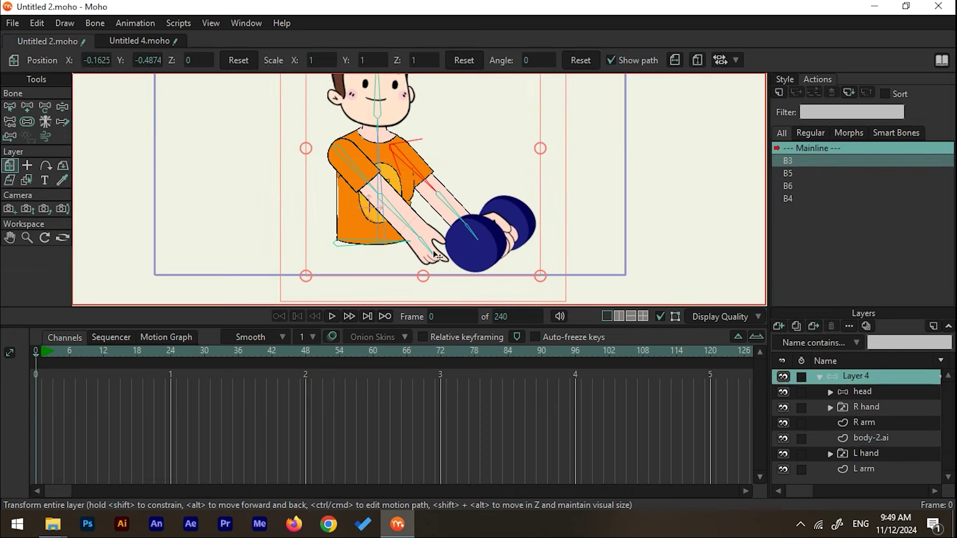
Raise the arm holding the dumbbell with Manipulate Bones to examine how the shoulder and sleeve deform.
left_click(63, 106)
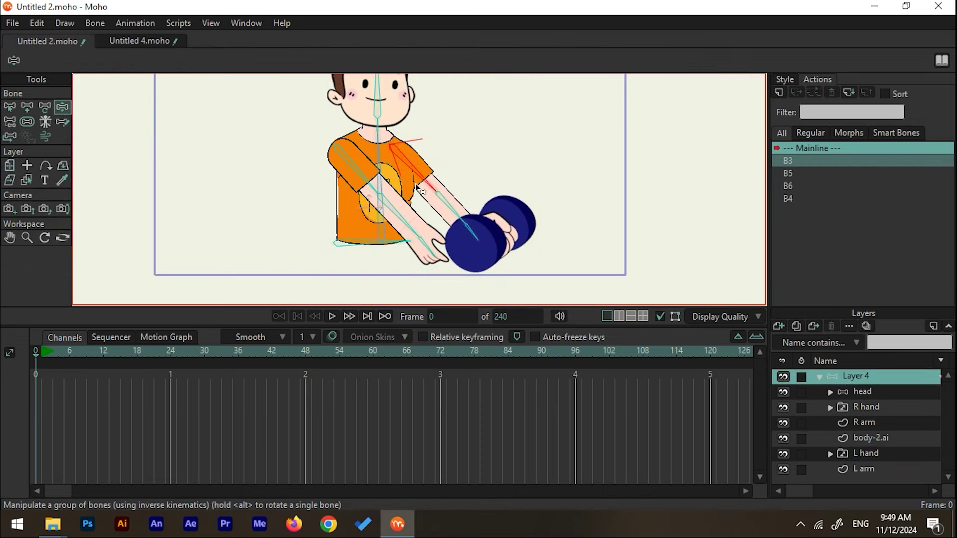
scroll(418, 187, "up", 2)
left_click_drag(421, 185, 459, 182)
scroll(392, 135, "up", 3)
scroll(389, 132, "down", 1)
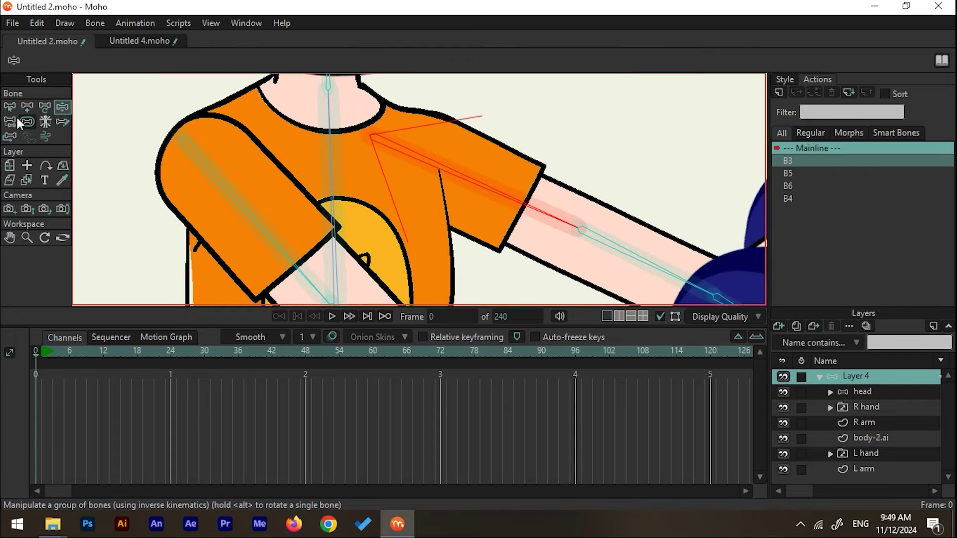
Open the B3 smart bone action and scrub its timeline from frame 1 to frame 6 to examine the shoulder's deformation.
left_click(9, 106)
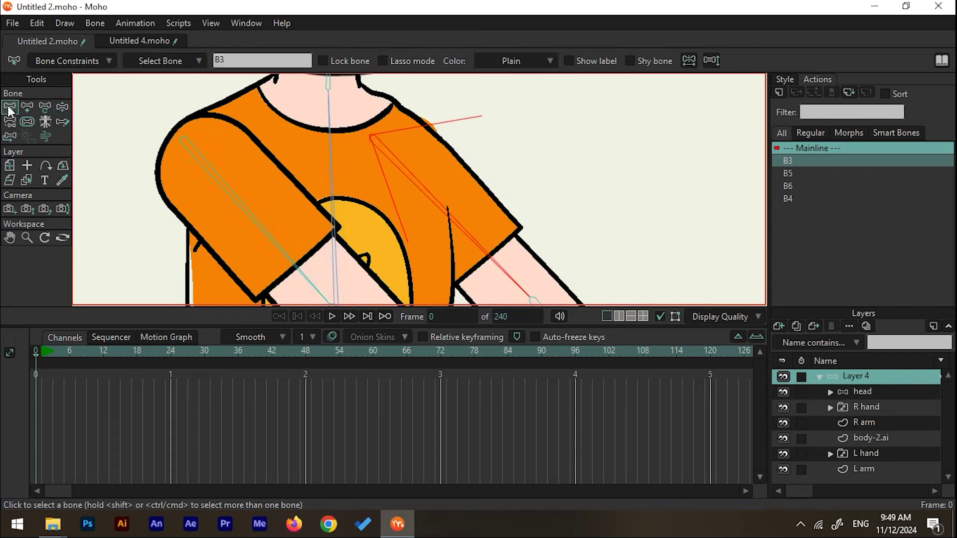
double_click(792, 163)
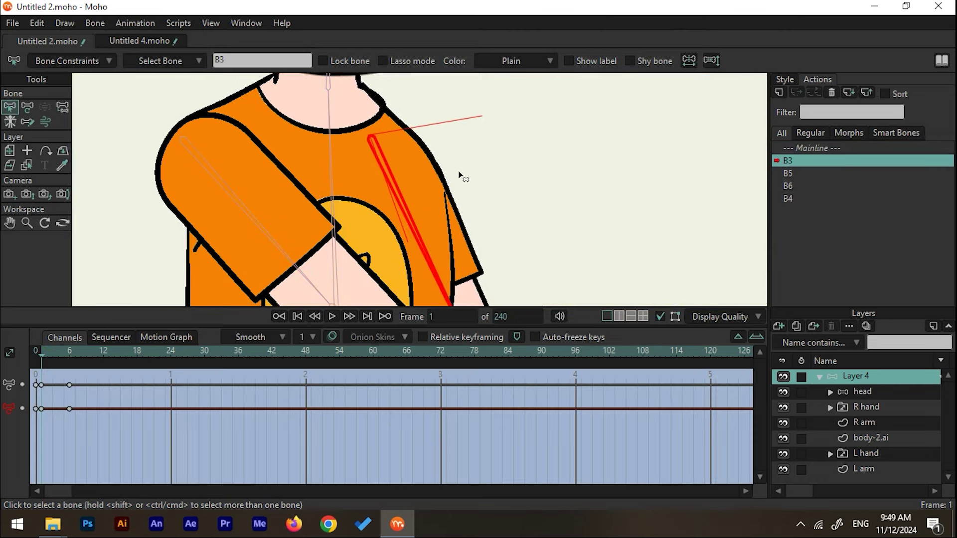
left_click_drag(513, 165, 513, 159)
left_click_drag(40, 353, 73, 364)
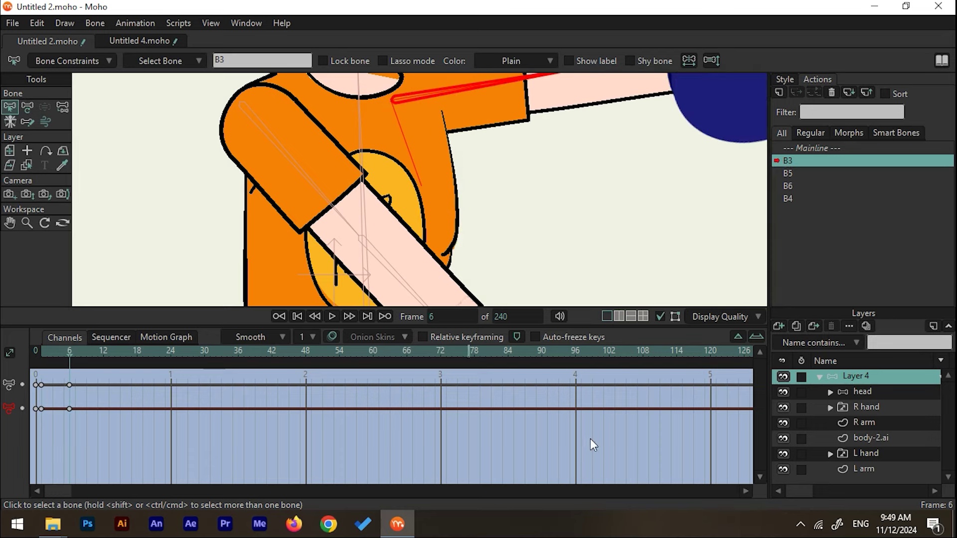
Return from the B3 smart bone action to the Mainline after viewing the shoulder at frame 6.
scroll(588, 244, "down", 3)
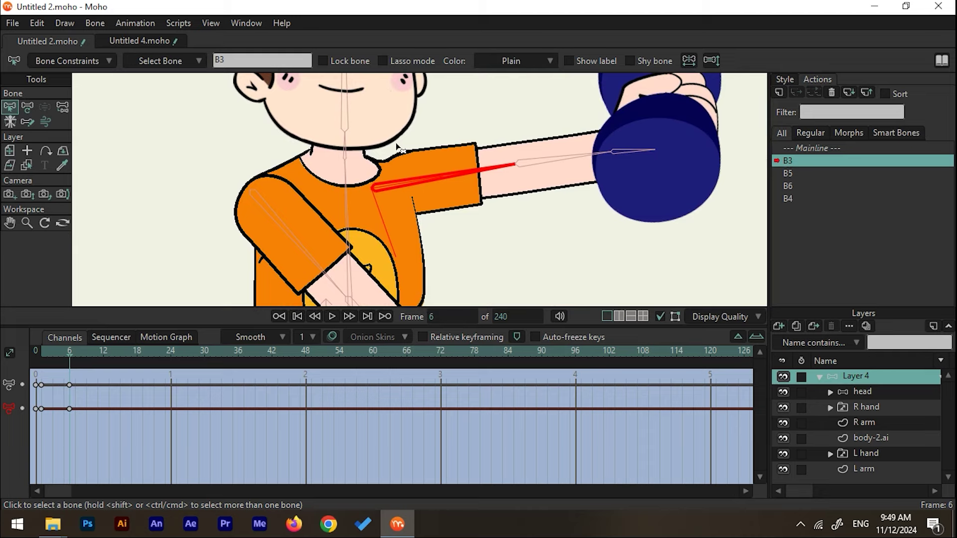
mouse_move(69, 354)
left_mouse_down()
mouse_move(43, 356)
mouse_move(70, 361)
left_mouse_up()
double_click(832, 148)
scroll(513, 180, "down", 2)
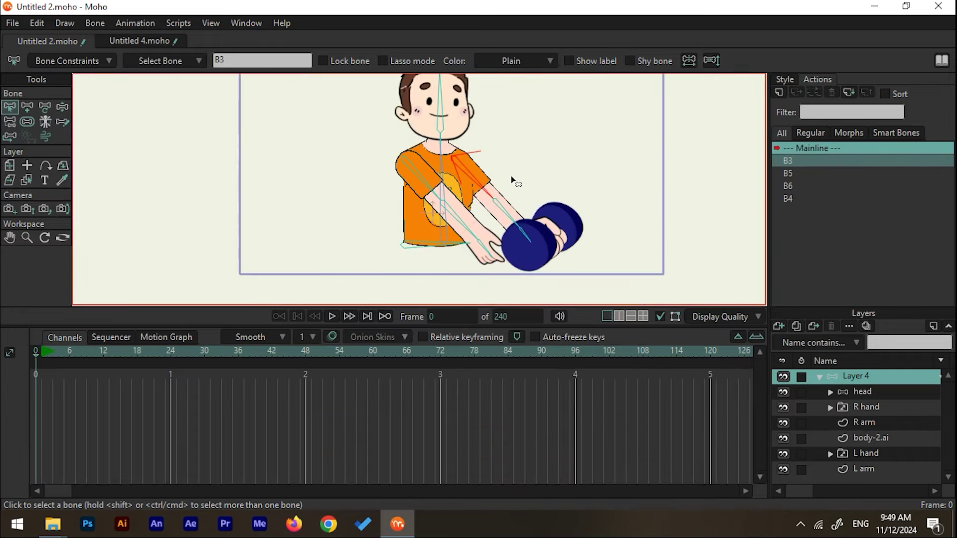
scroll(513, 181, "up", 2)
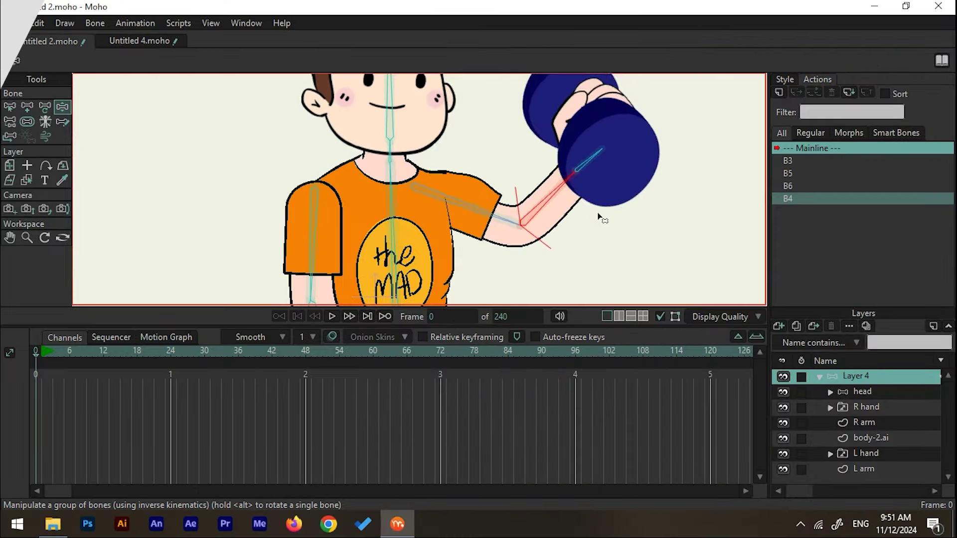
Bend and extend the dumbbell arm with Manipulate Bones to examine how the elbow and sleeve deform.
left_click_drag(604, 214, 511, 166)
scroll(493, 207, "up", 3)
scroll(510, 166, "down", 3)
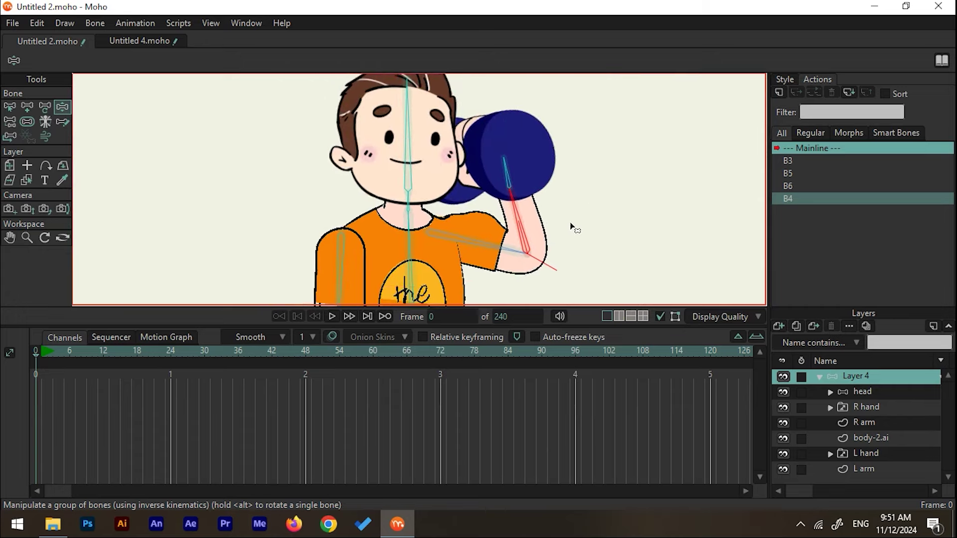
left_click_drag(528, 235, 516, 214)
scroll(519, 226, "up", 3)
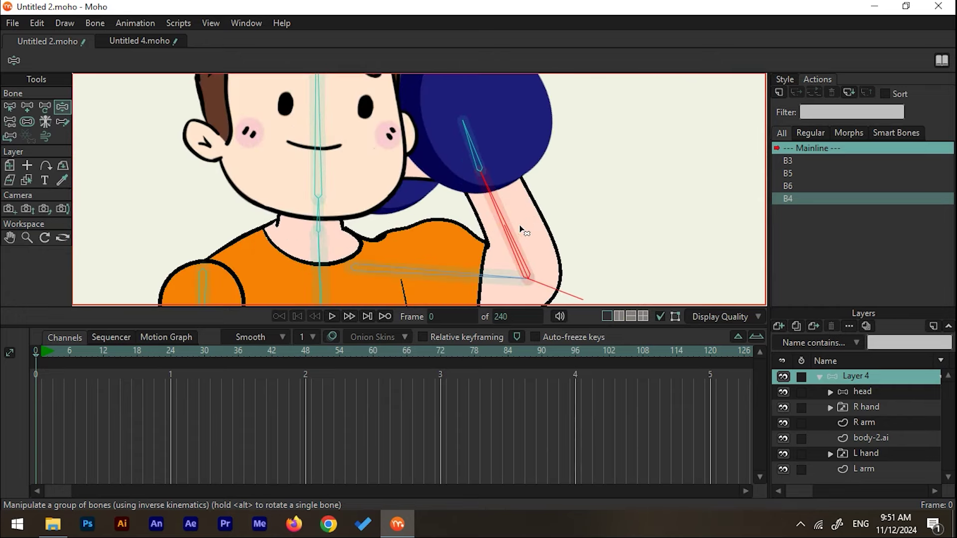
scroll(592, 202, "down", 3)
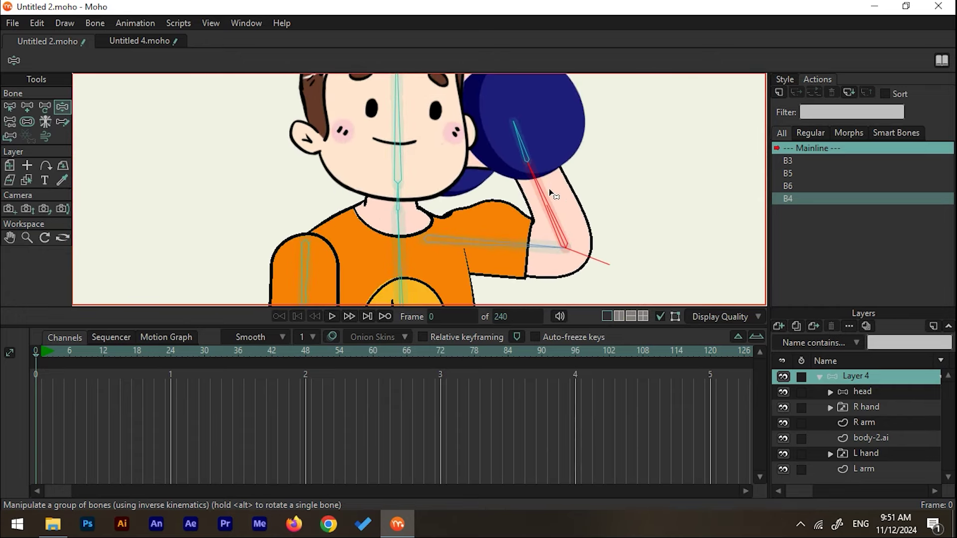
left_click_drag(549, 188, 708, 196)
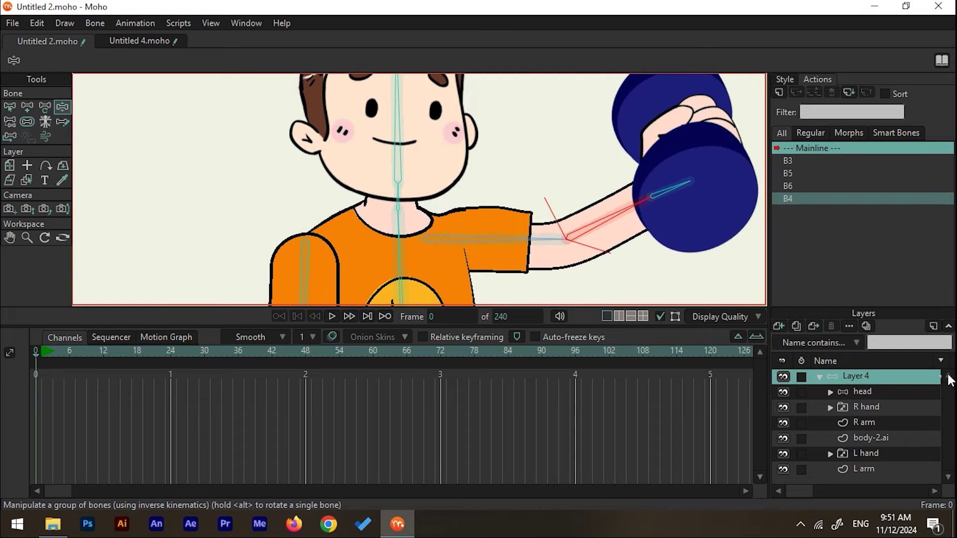
Test the head layer's eyebrow, eye and mouth control bones with Manipulate Bones, and curl the dumbbell arm on Layer 4.
left_click(866, 388)
scroll(545, 213, "down", 1)
left_click_drag(553, 167, 534, 249)
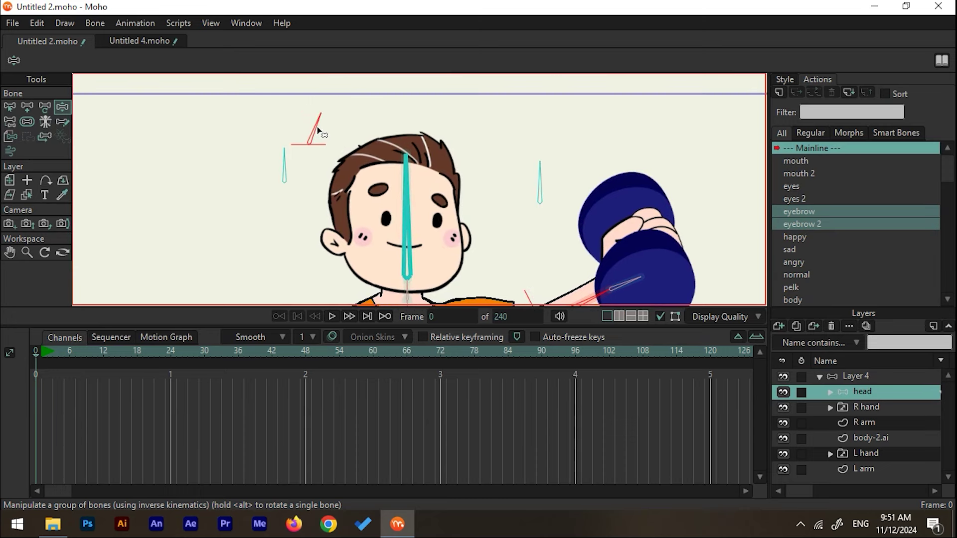
mouse_move(310, 130)
left_mouse_down()
mouse_move(300, 133)
mouse_move(307, 131)
left_mouse_up()
left_click_drag(284, 163, 253, 181)
left_click_drag(538, 178, 555, 187)
left_click_drag(525, 247, 488, 194)
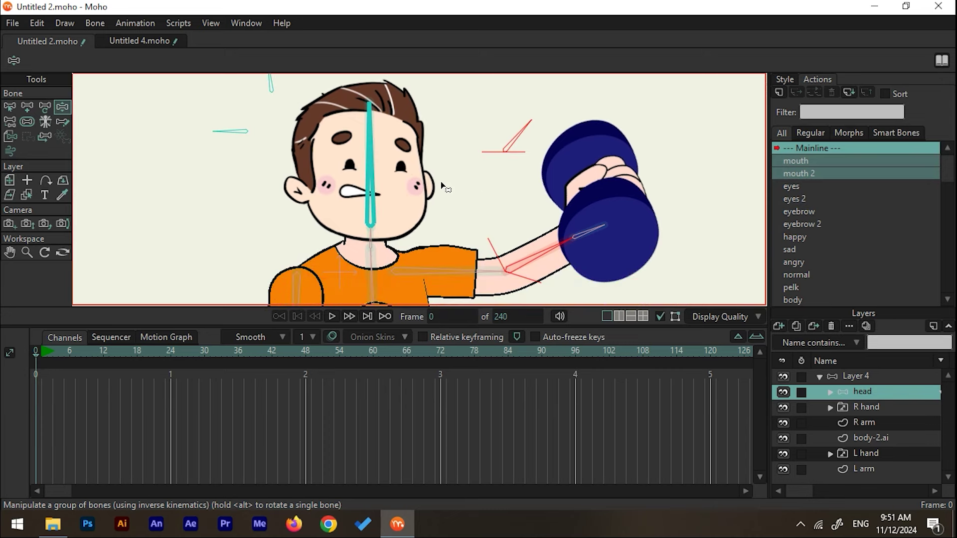
left_click_drag(230, 131, 279, 136)
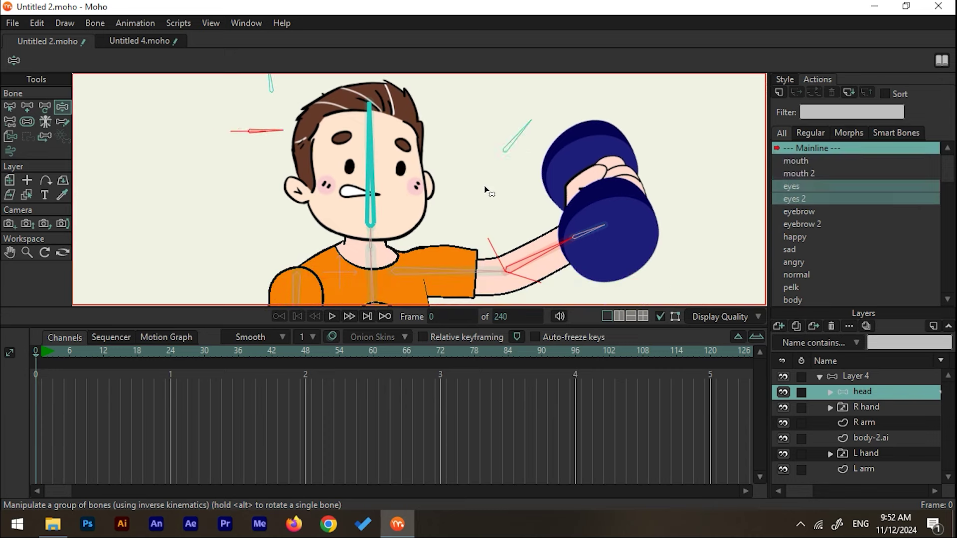
left_click(848, 376)
left_click_drag(527, 252, 429, 271)
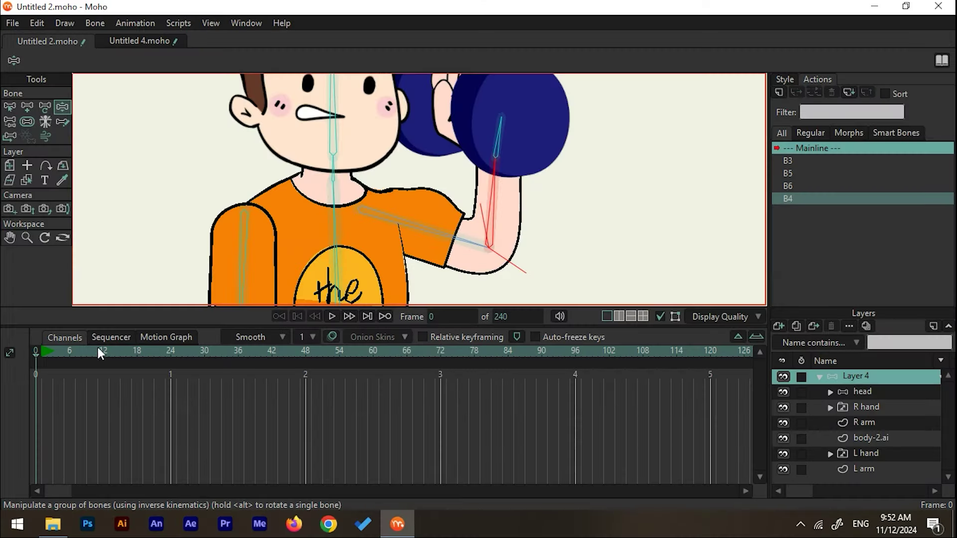
At frame 1, rotate the head layer's mouth and eye control bones to give the face gritted teeth and closed eyes.
mouse_move(45, 355)
left_mouse_down()
mouse_move(71, 360)
mouse_move(41, 354)
left_mouse_up()
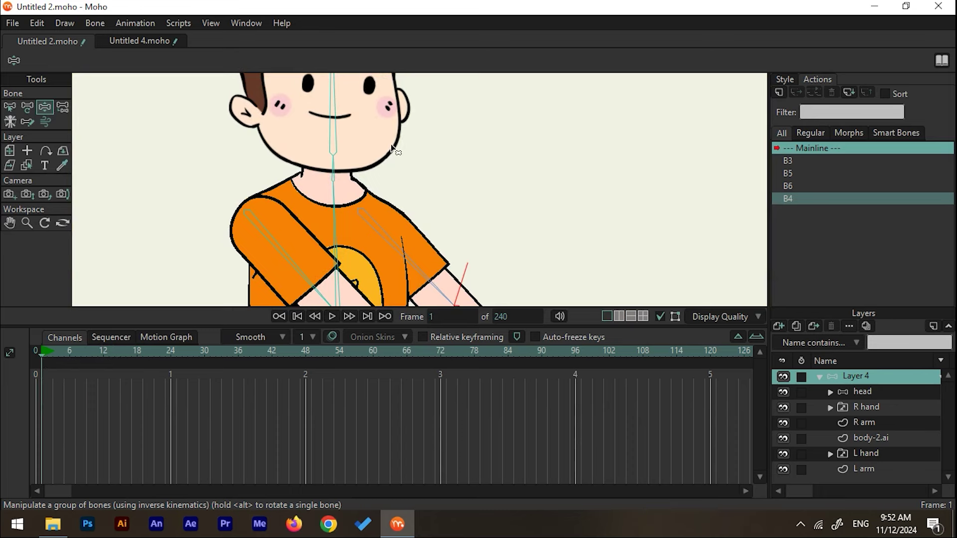
scroll(441, 207, "down", 6)
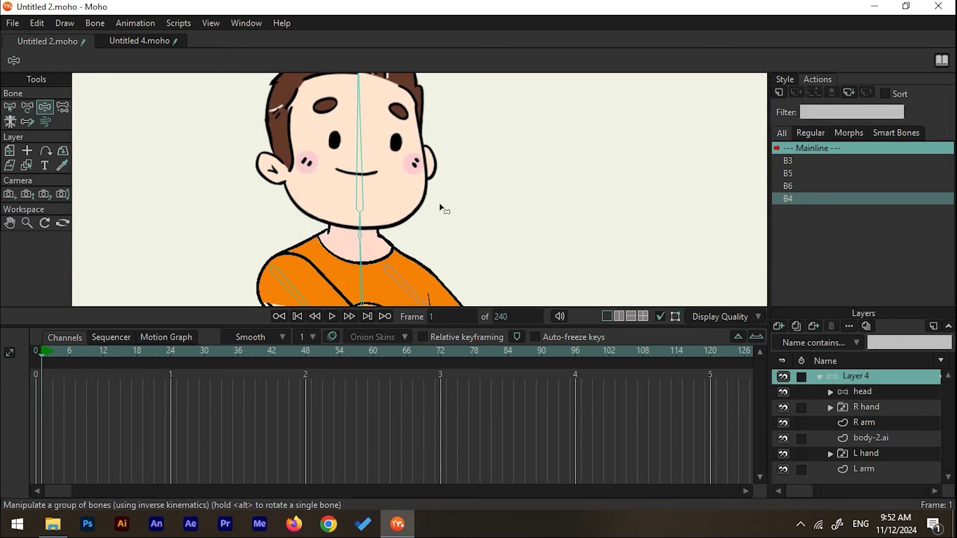
left_click(872, 391)
scroll(485, 227, "up", 3)
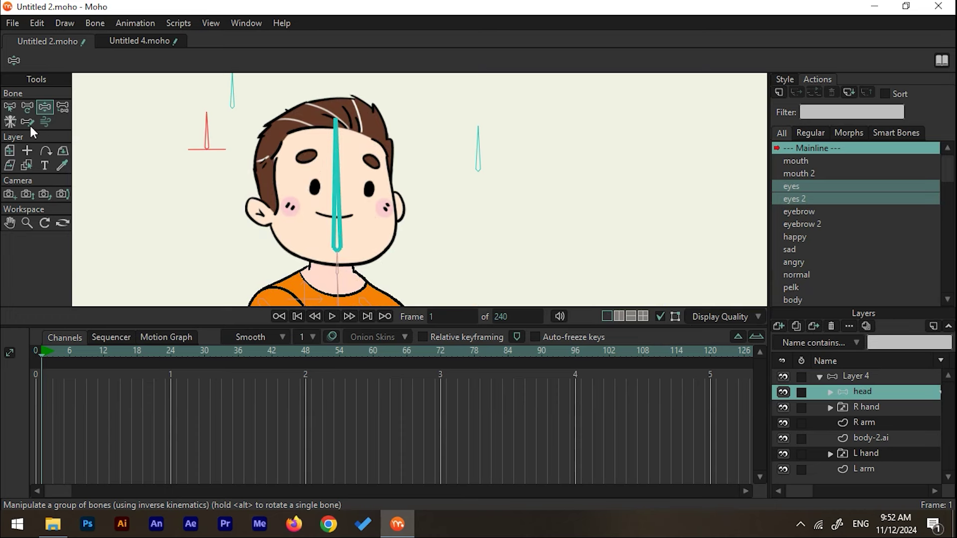
left_click_drag(483, 141, 499, 151)
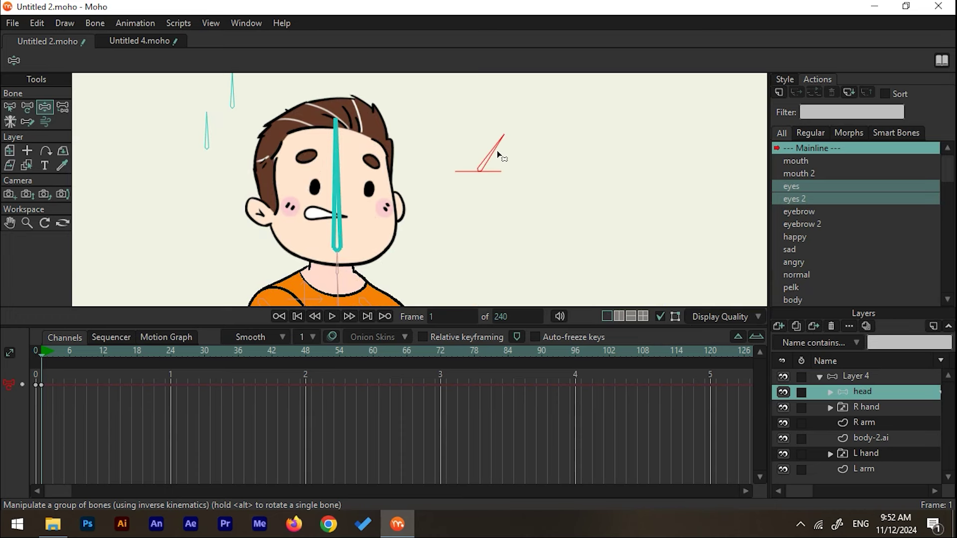
left_click_drag(208, 123, 213, 169)
left_click_drag(472, 210, 470, 186)
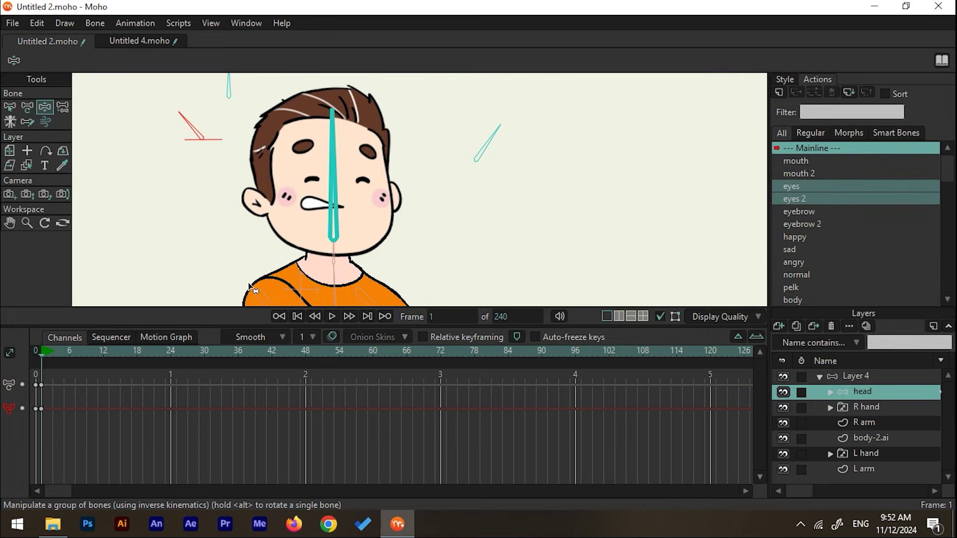
On Layer 4, key the dumbbell arm curled up beside the head at frame 6 and its forearm extended outward at frame 12.
left_click(69, 351)
scroll(453, 233, "down", 2)
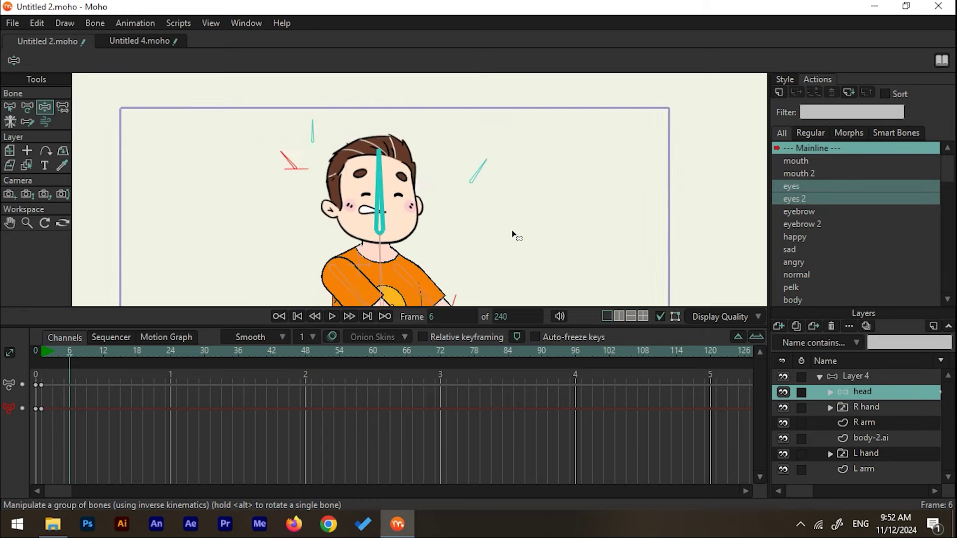
left_click(856, 379)
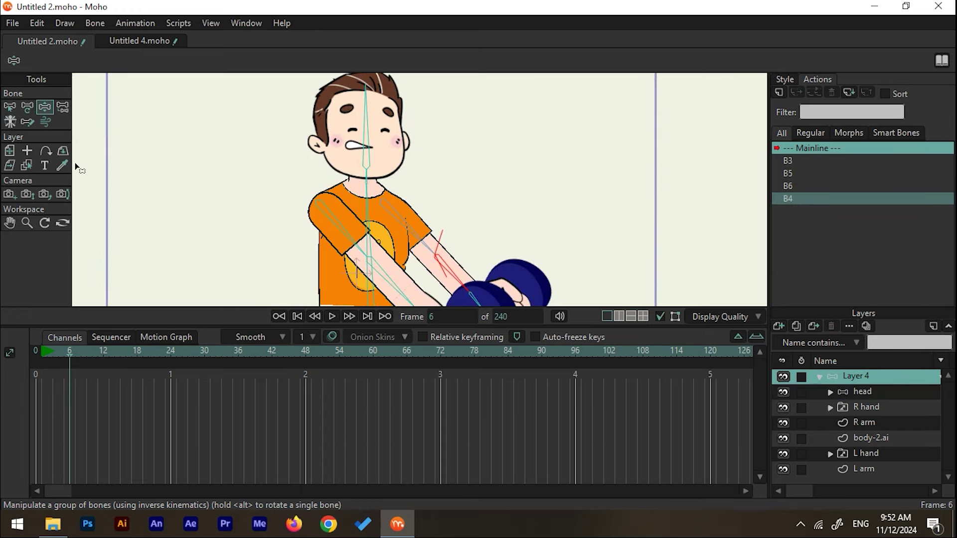
left_click_drag(447, 267, 434, 131)
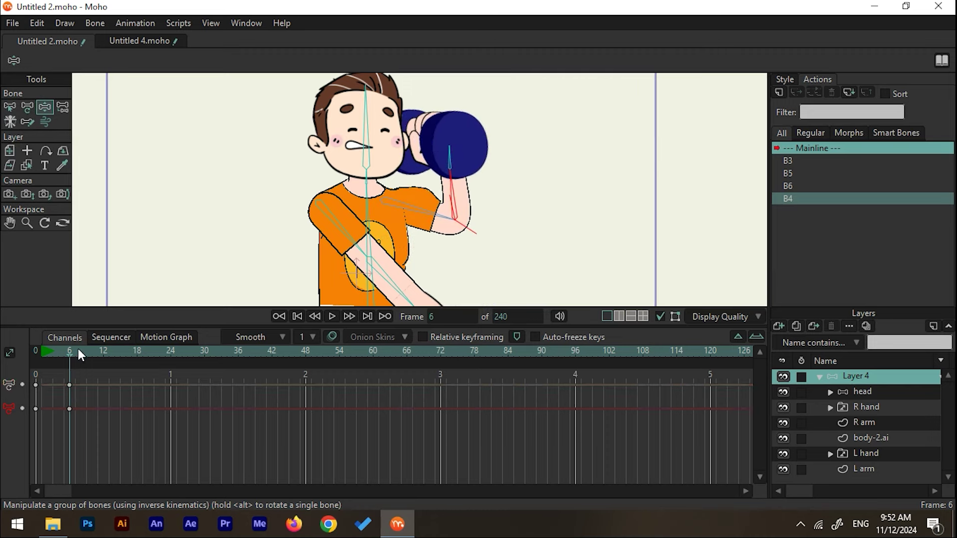
left_click_drag(78, 348, 104, 351)
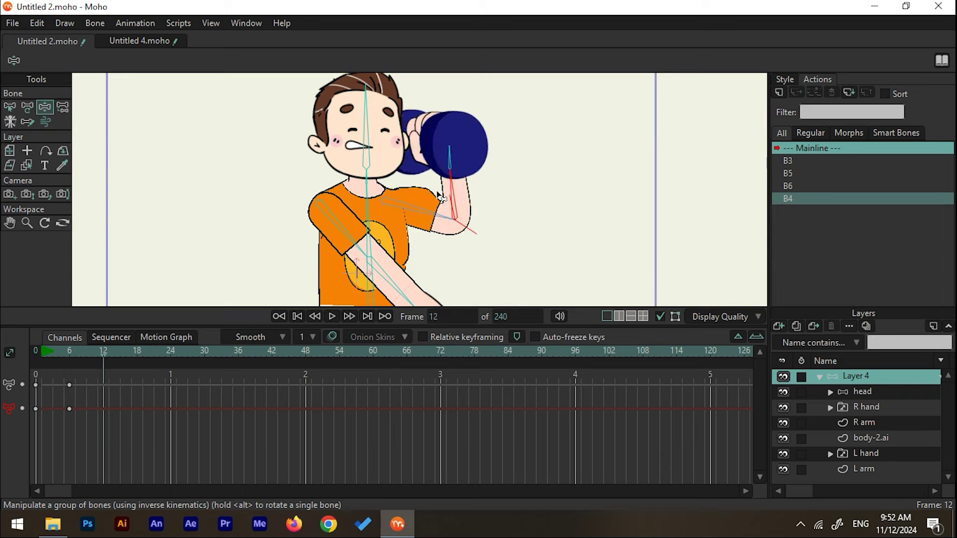
left_click_drag(459, 200, 524, 250)
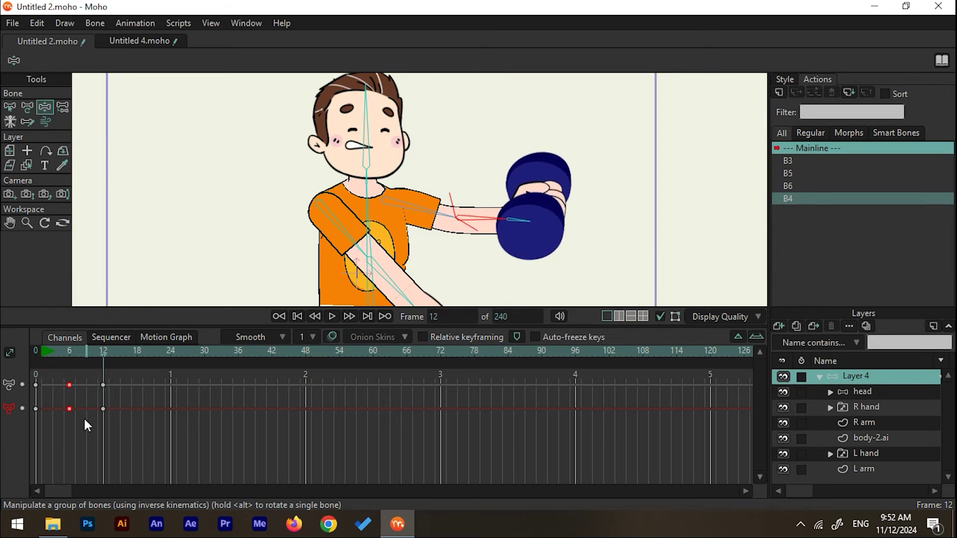
Paste the curled arm's frame 6 keys at frame 18 and play back the curl from frame 6.
key("ctrl+v")
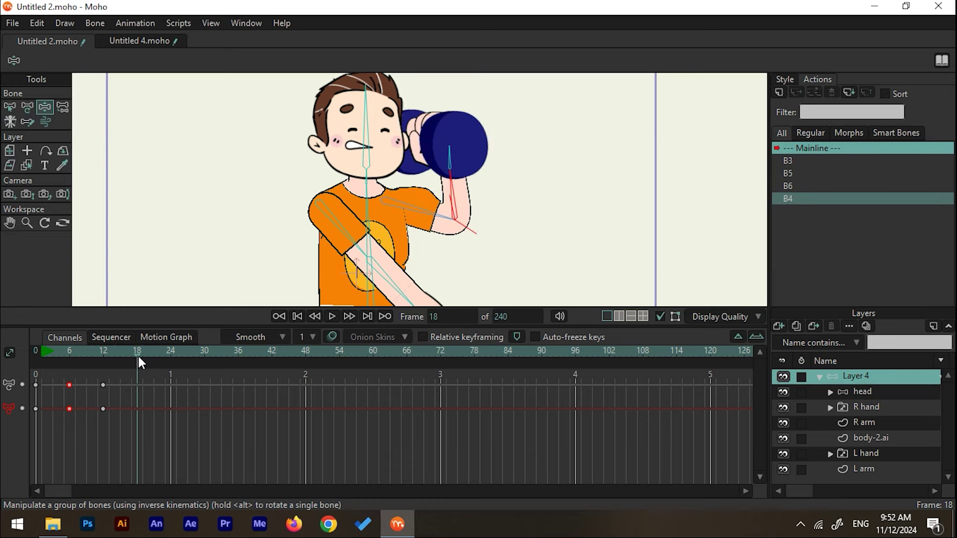
left_click_drag(110, 349, 69, 350)
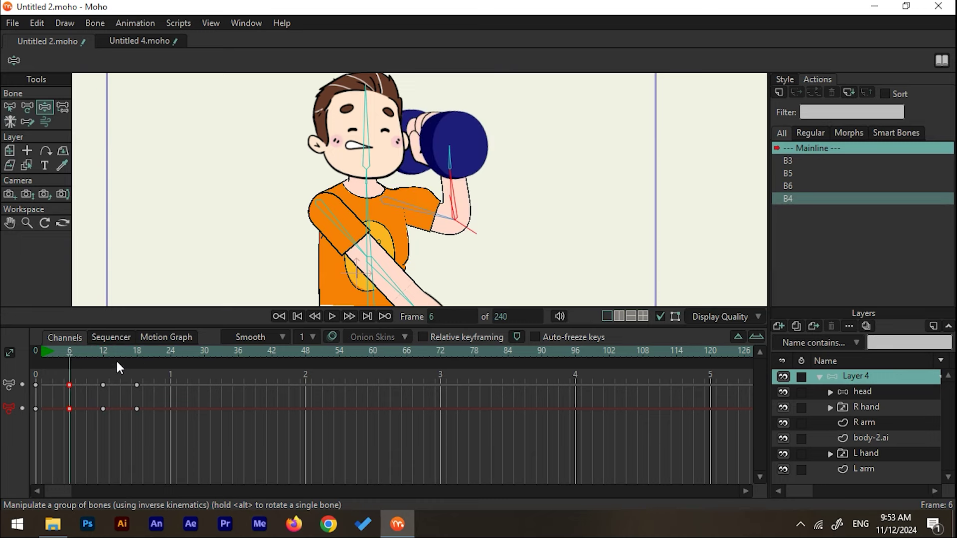
key("space")
key("space")
Copy the arm keys at frames 12 and 18 and paste them starting at frame 24.
left_click(158, 355)
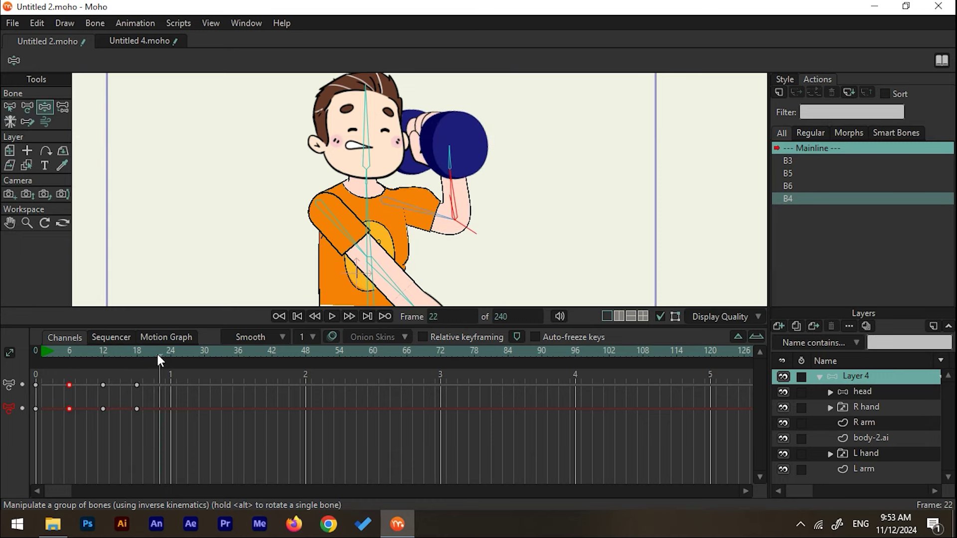
left_click_drag(153, 372, 71, 423)
left_click(92, 385)
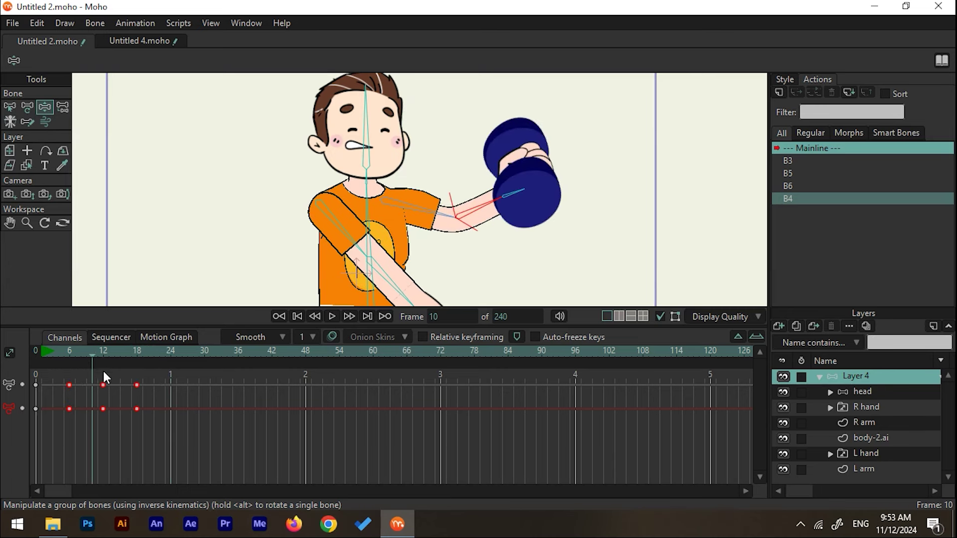
left_click_drag(94, 355, 96, 424)
left_click(152, 383)
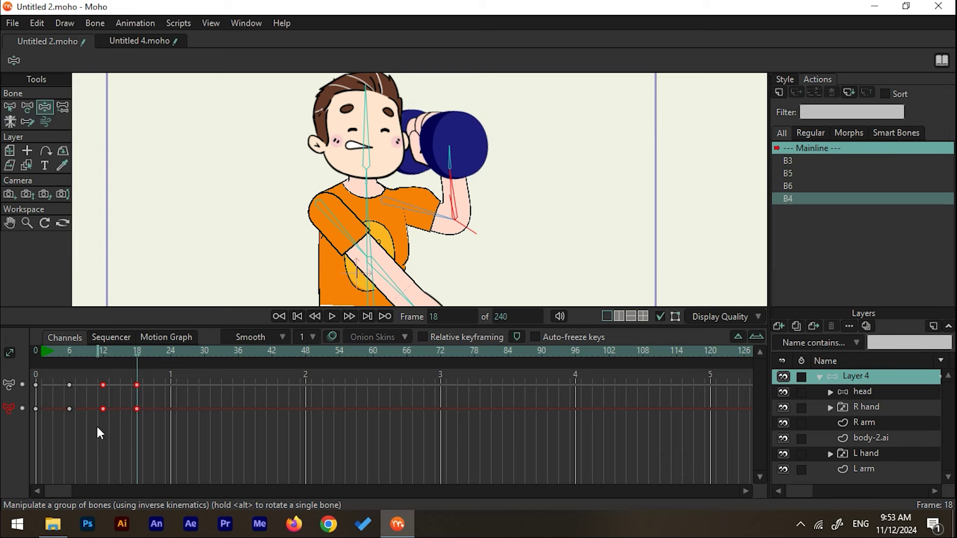
left_click_drag(135, 358, 170, 354)
key("ctrl+v")
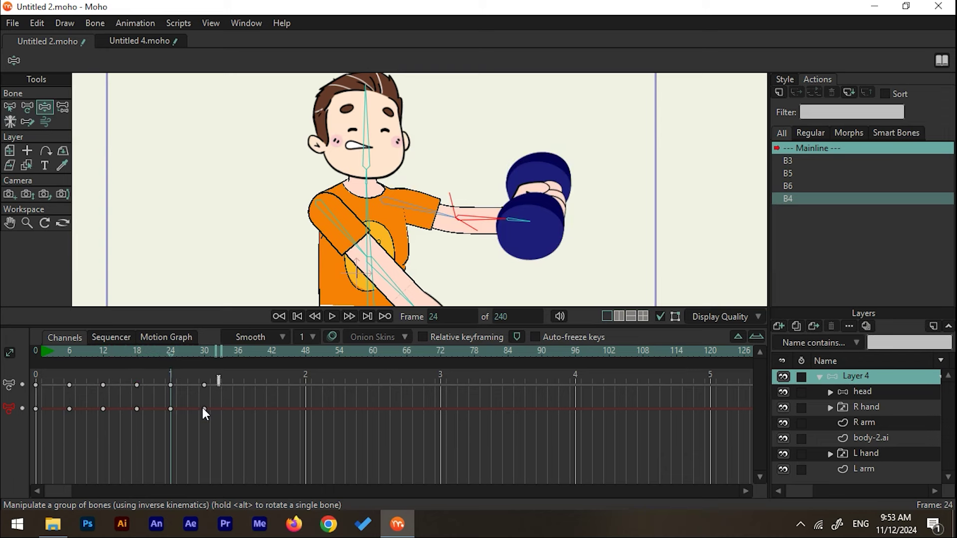
Move the arm keys at frame 30 to frame 27, and paste the frame 24 and 27 keys starting at frame 30.
left_click(191, 414)
left_click_drag(204, 409, 170, 425)
left_click_drag(193, 357, 43, 363)
key("ctrl+v")
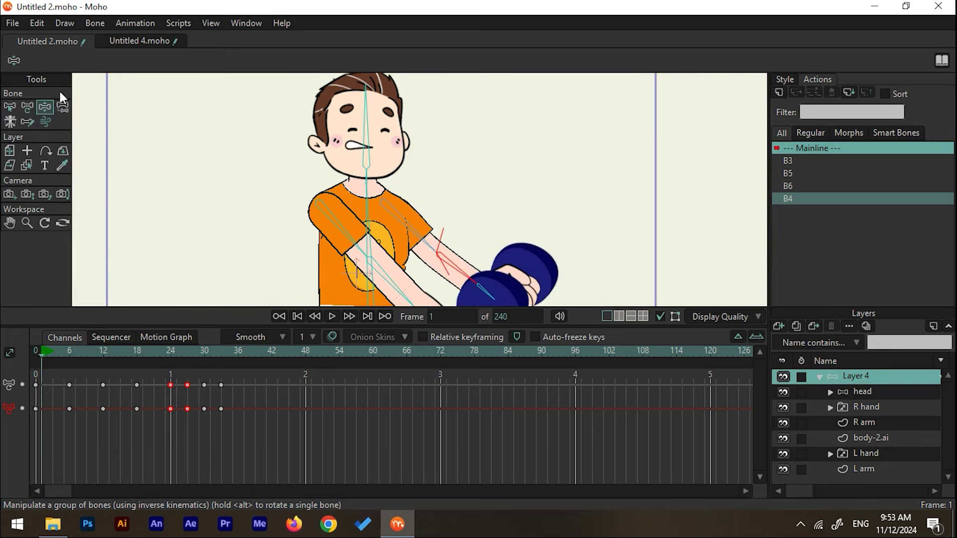
Lower the free arm beside the body at frame 1, and lean the torso away from the dumbbell at frame 6.
left_click_drag(333, 234, 309, 255)
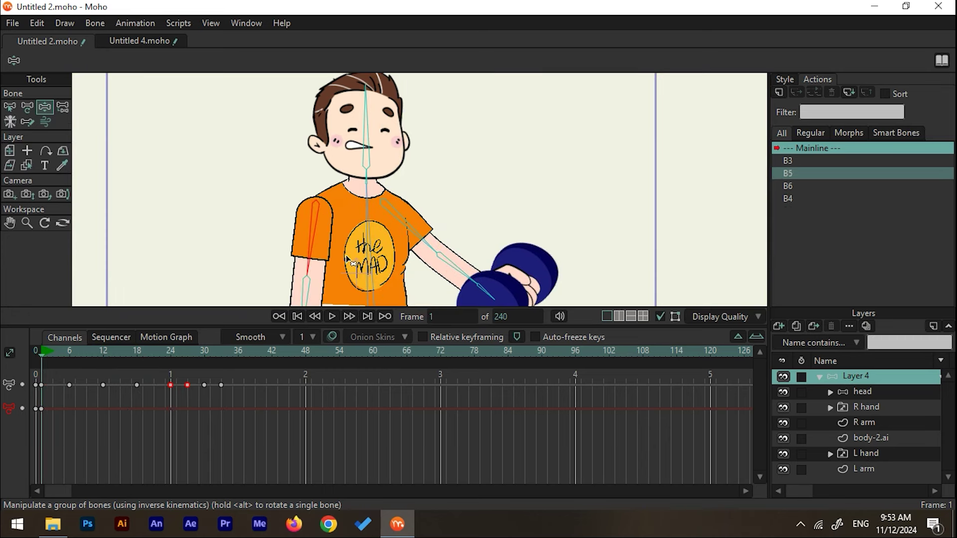
left_click_drag(94, 348, 71, 358)
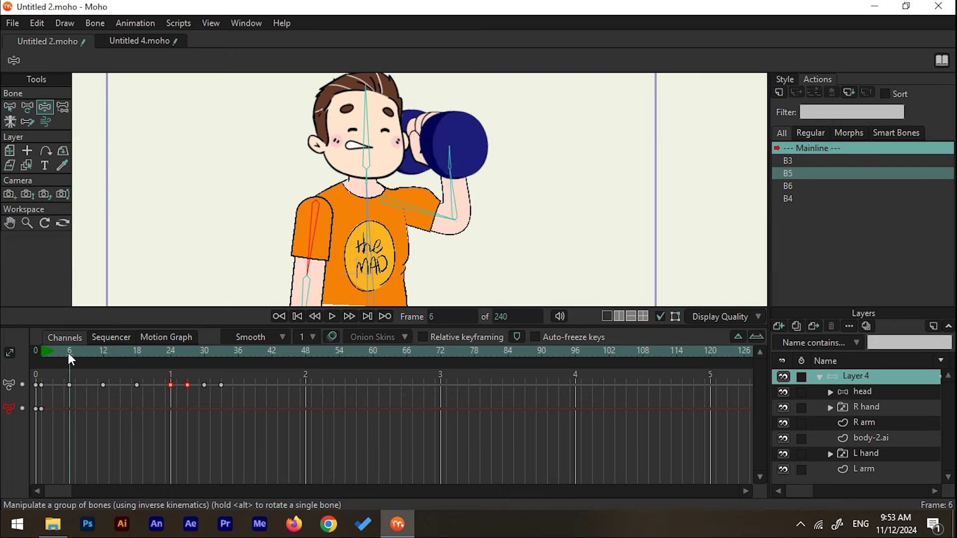
left_click_drag(369, 238, 361, 239)
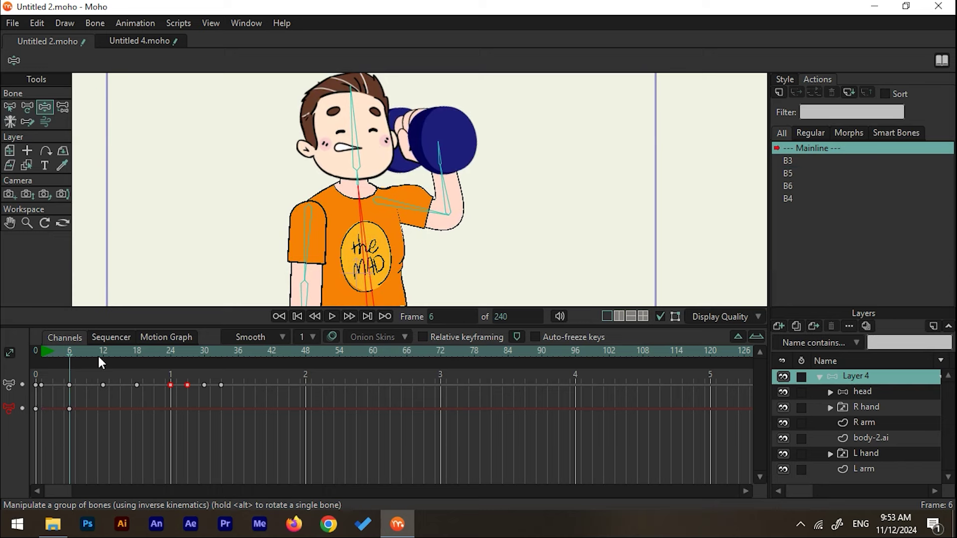
Key the torso bone upright at frame 12 and leaning away from the dumbbell at frame 18.
left_click_drag(98, 355, 103, 351)
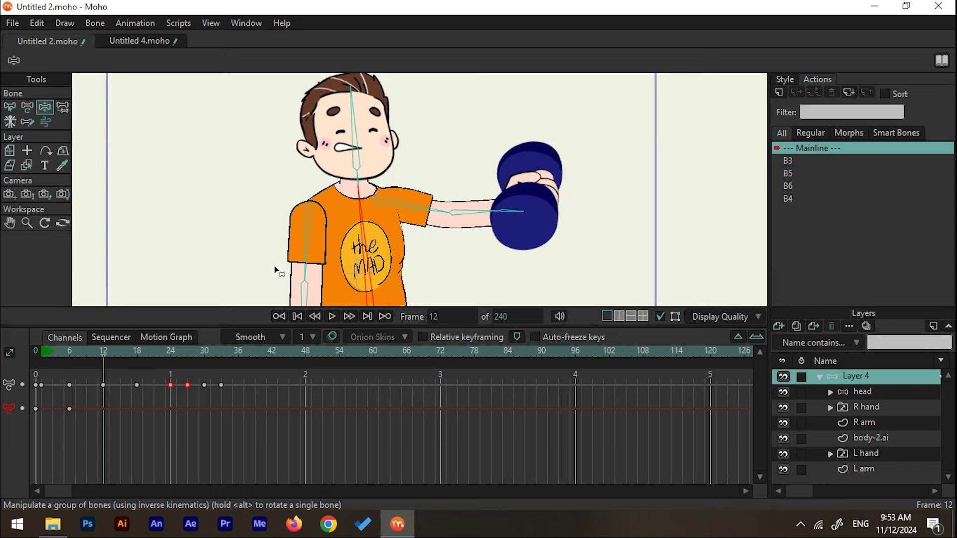
left_click_drag(367, 250, 382, 253)
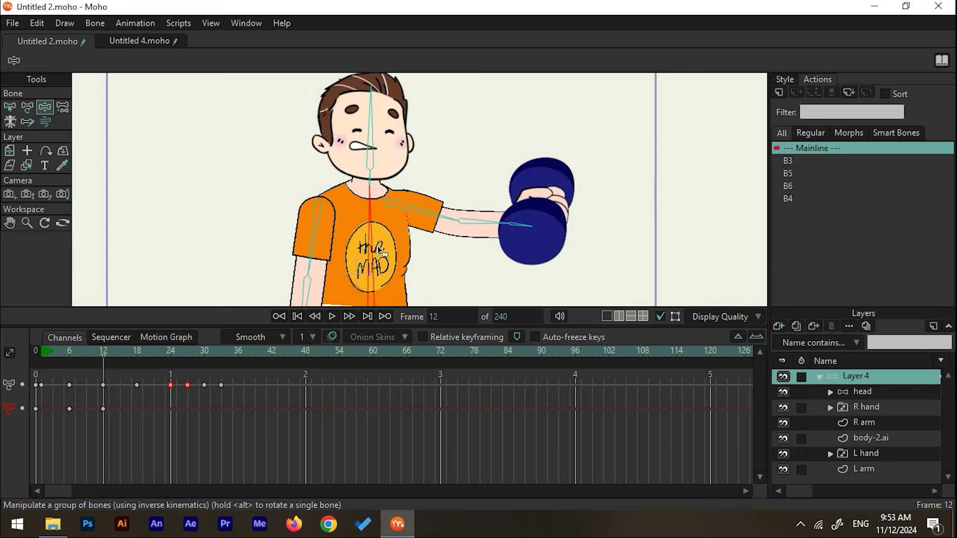
left_click_drag(94, 353, 138, 367)
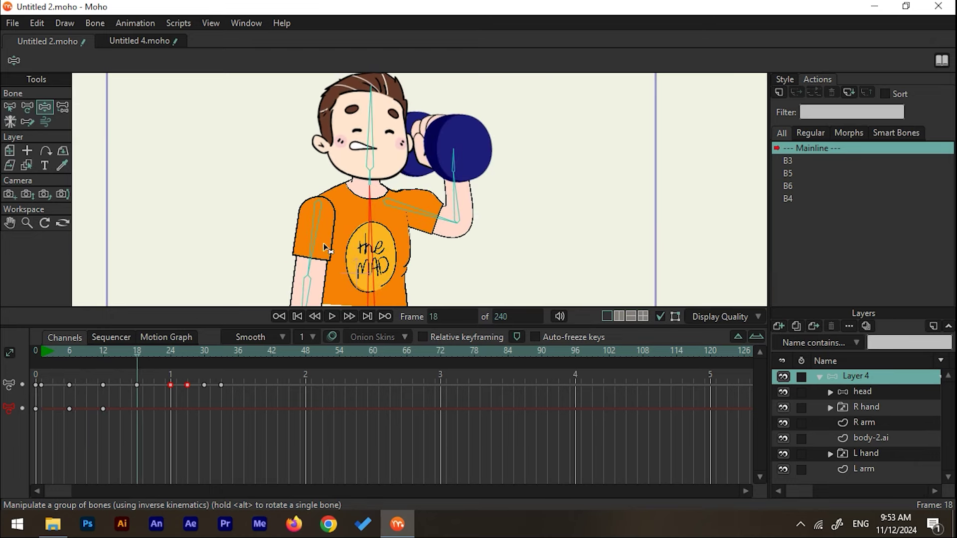
left_click_drag(373, 246, 323, 276)
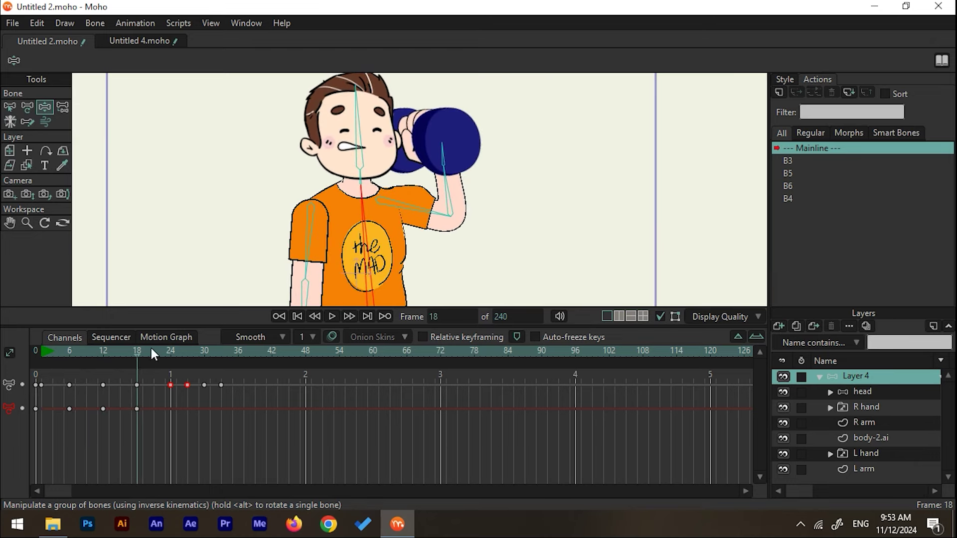
Key the torso upright at frame 24, and tilt the head slightly toward the dumbbell at frame 1.
left_click_drag(151, 348, 169, 351)
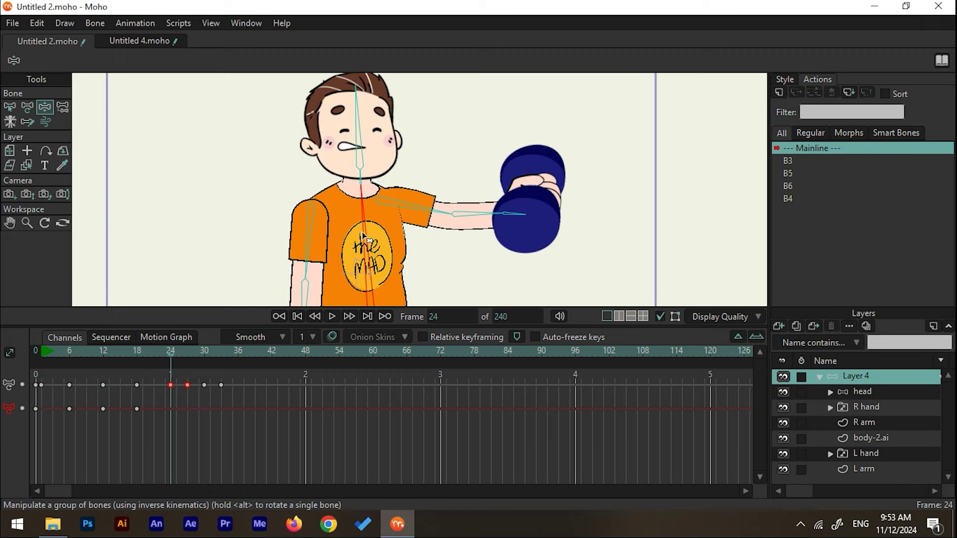
left_click_drag(364, 239, 351, 256)
left_click_drag(164, 354, 43, 352)
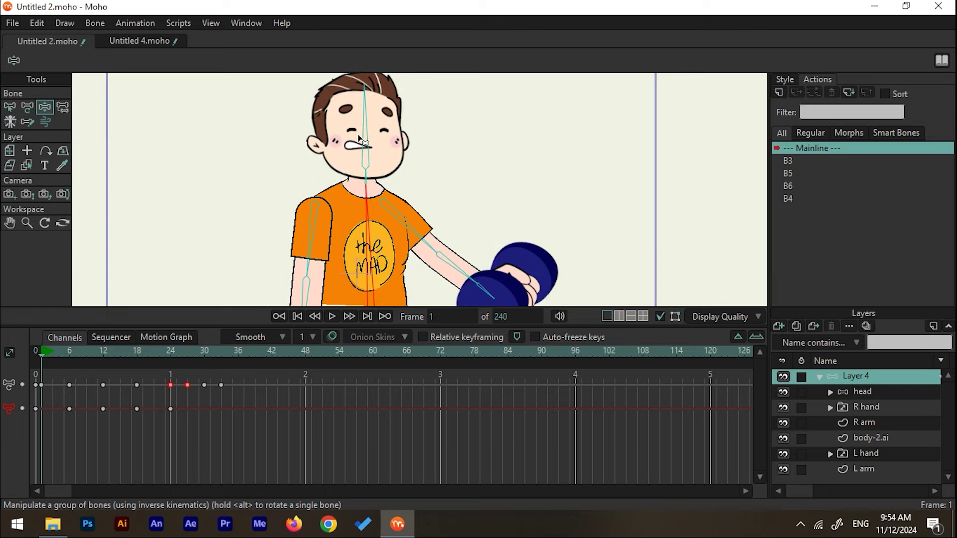
left_click_drag(363, 132, 370, 135)
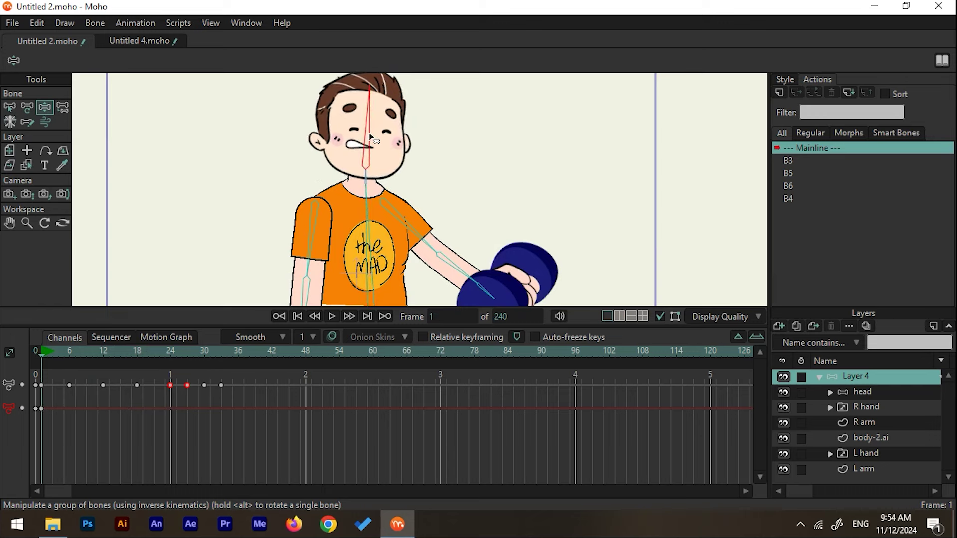
Tilt the head away from the dumbbell at frame 6 and back toward it at frame 12.
mouse_move(73, 349)
left_mouse_down()
mouse_move(56, 350)
mouse_move(67, 348)
left_mouse_up()
left_click_drag(355, 145, 335, 151)
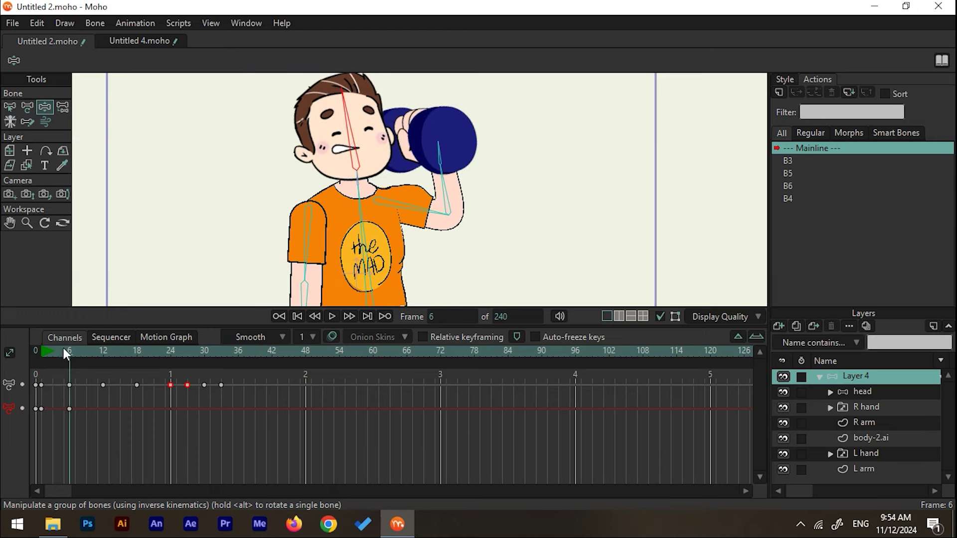
left_click_drag(64, 348, 103, 349)
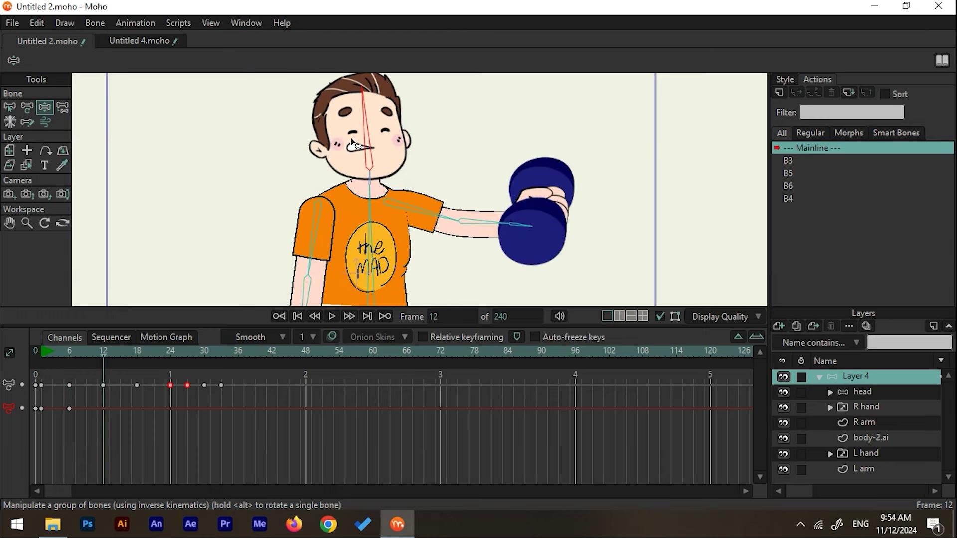
left_click_drag(351, 140, 368, 139)
Select the head layer's bones for facial animation and go to frame 6.
left_click_drag(107, 351, 43, 368)
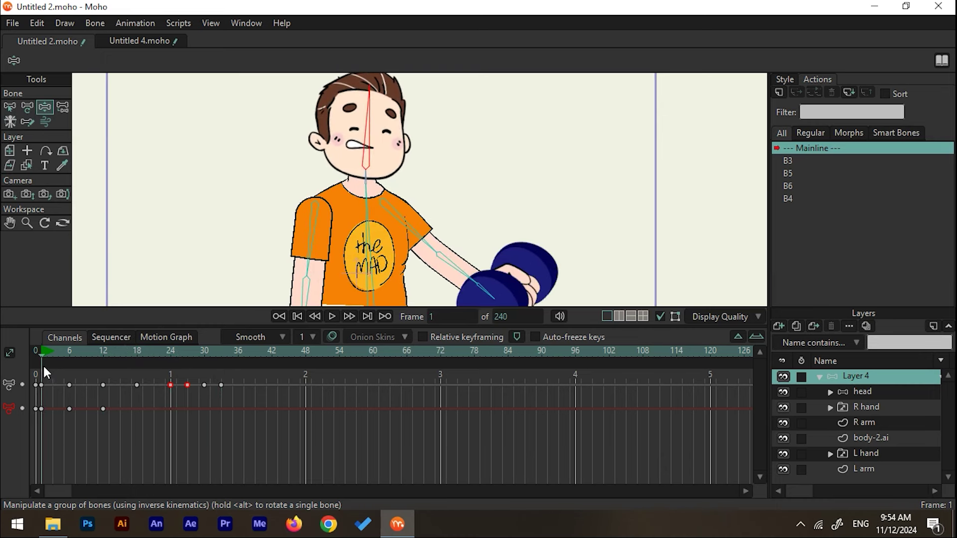
left_click(854, 391)
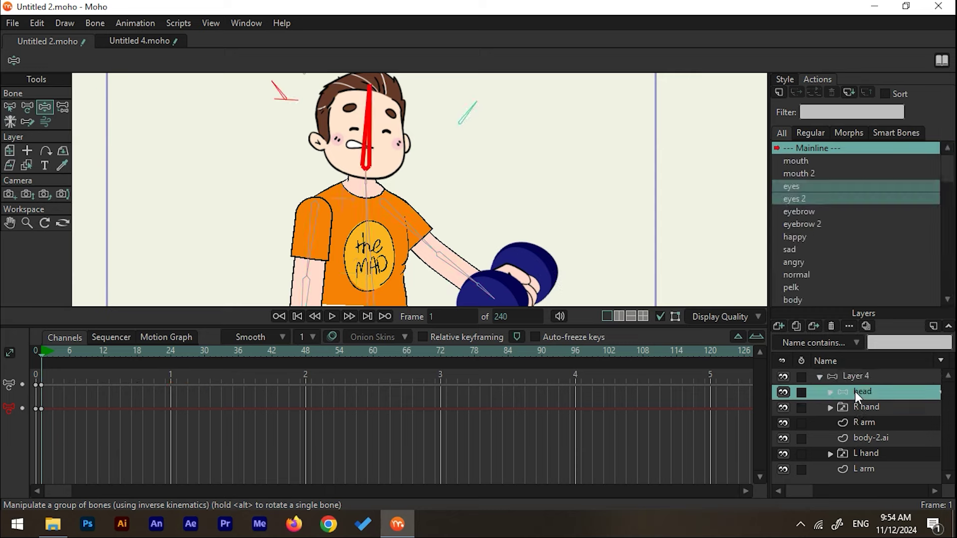
scroll(435, 106, "up", 5)
left_click_drag(430, 135, 470, 200)
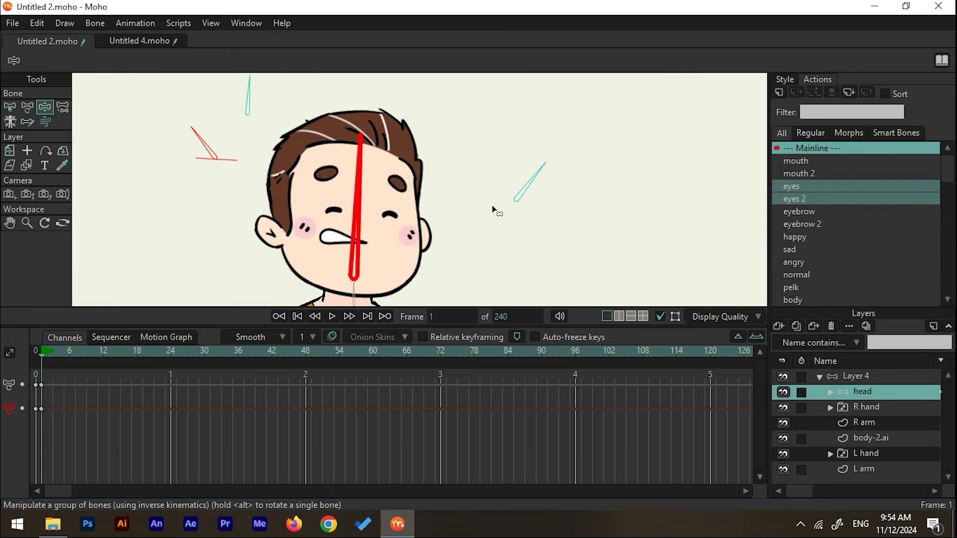
left_click(70, 352)
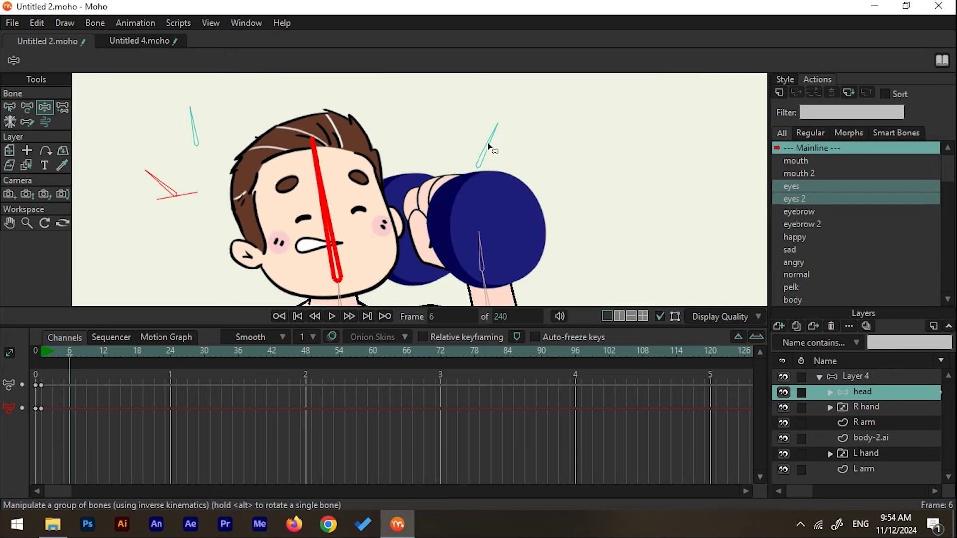
left_click_drag(489, 144, 501, 148)
key("ctrl+z")
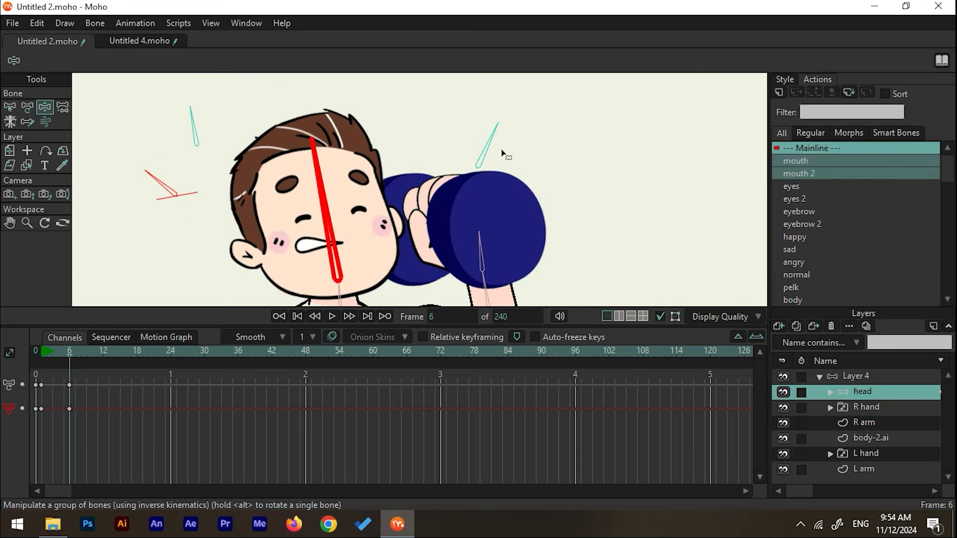
key("ctrl+z")
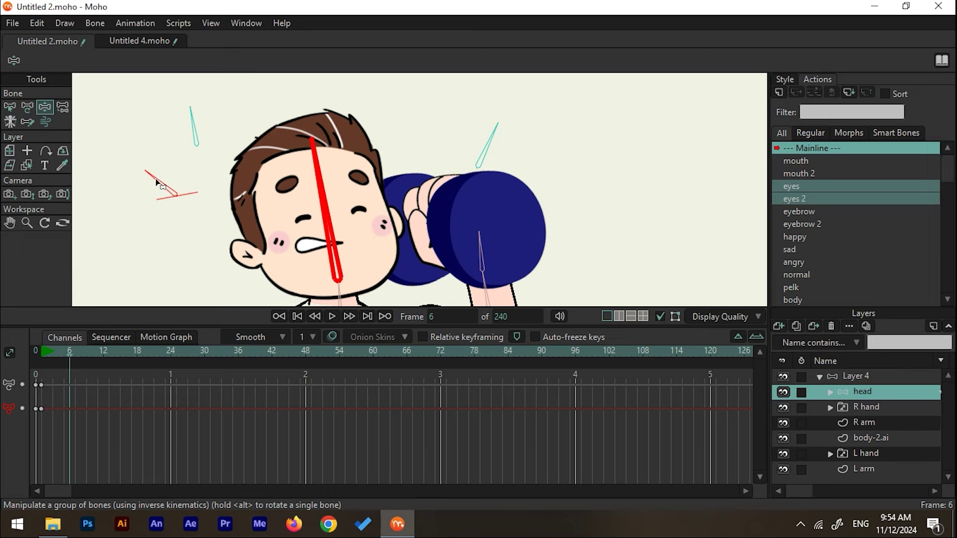
Rotate the eye control bone to open the eyes at frame 6, keep them open at frame 18, and close them at frame 21.
left_click_drag(187, 189, 194, 195)
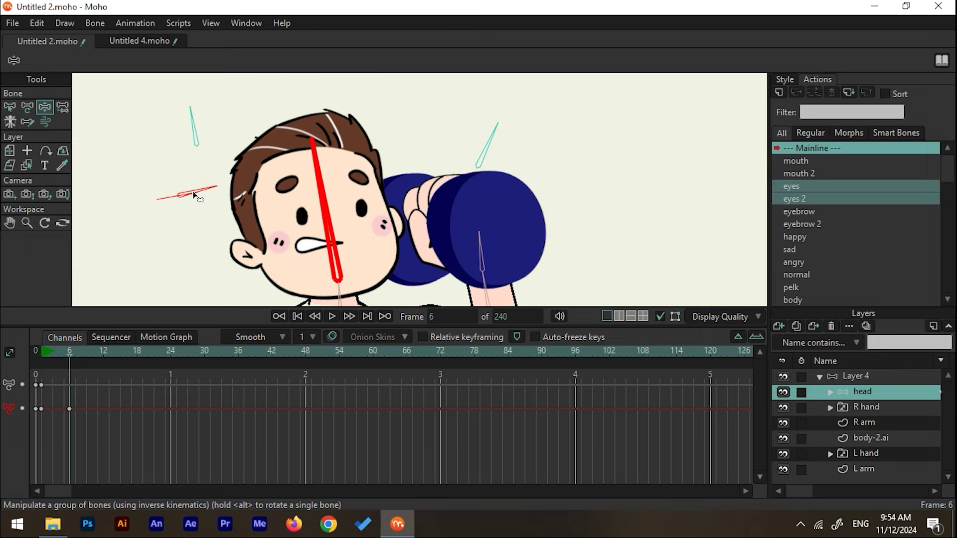
left_click_drag(67, 353, 136, 361)
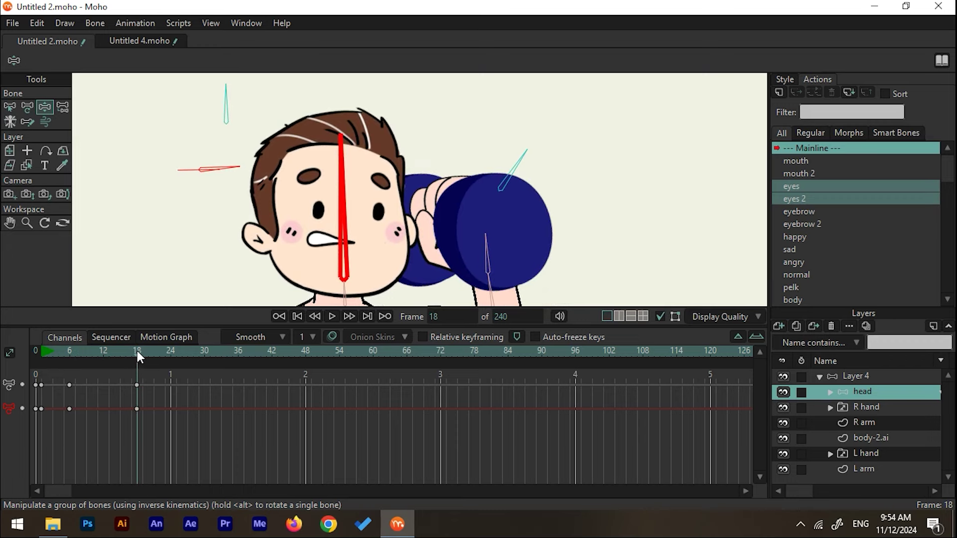
left_click_drag(138, 357, 155, 358)
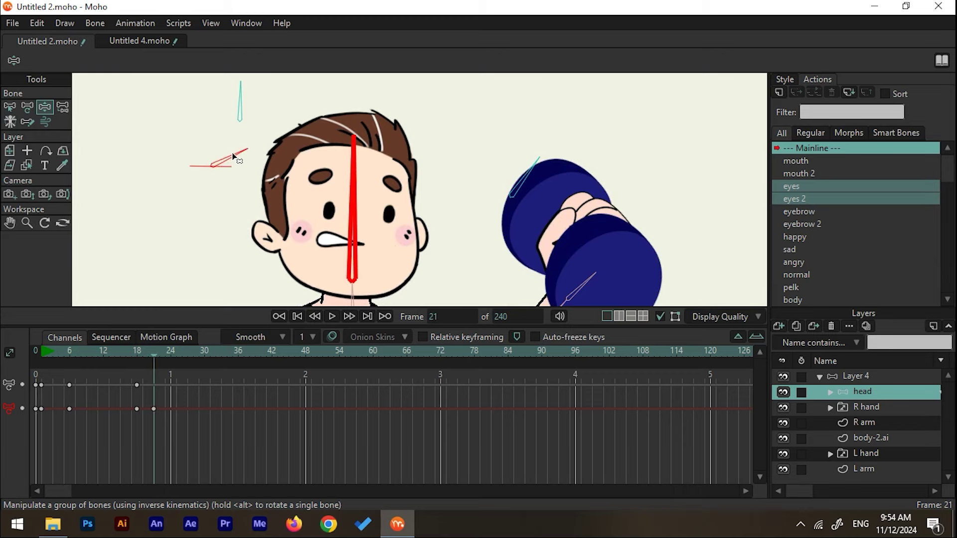
left_click_drag(234, 157, 224, 142)
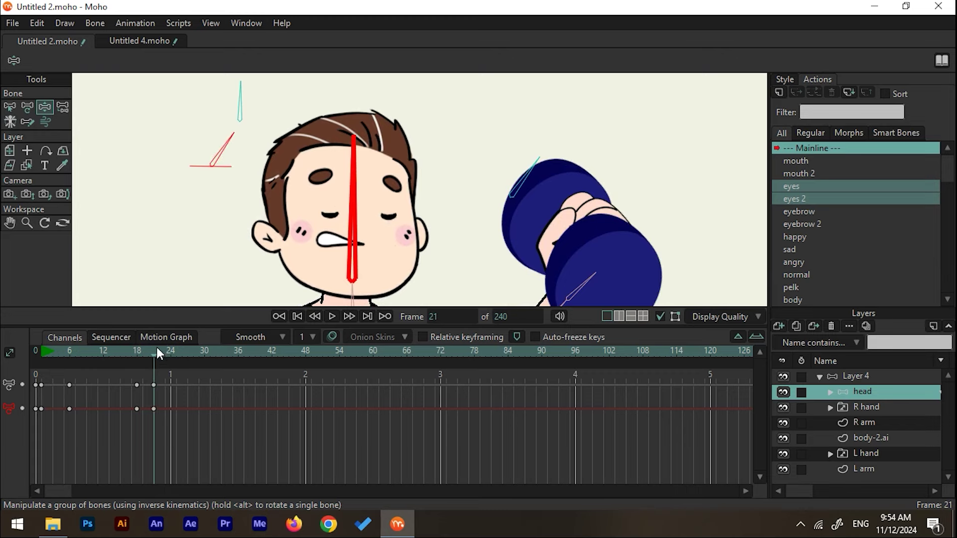
Copy the head layer's open-eye keys at frame 18 and paste them at frame 24.
left_click_drag(156, 352, 169, 351)
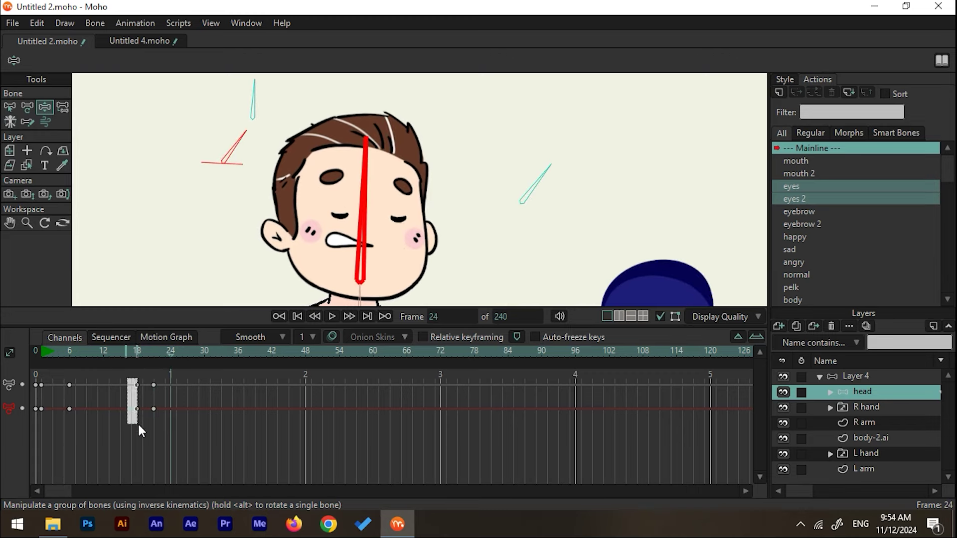
left_click_drag(139, 425, 138, 425)
key("ctrl+c")
key("ctrl+v")
Play the animation from about frame 22 to review the blink together with the dumbbell curl.
mouse_move(168, 349)
left_mouse_down()
mouse_move(136, 352)
mouse_move(199, 361)
mouse_move(159, 354)
left_mouse_up()
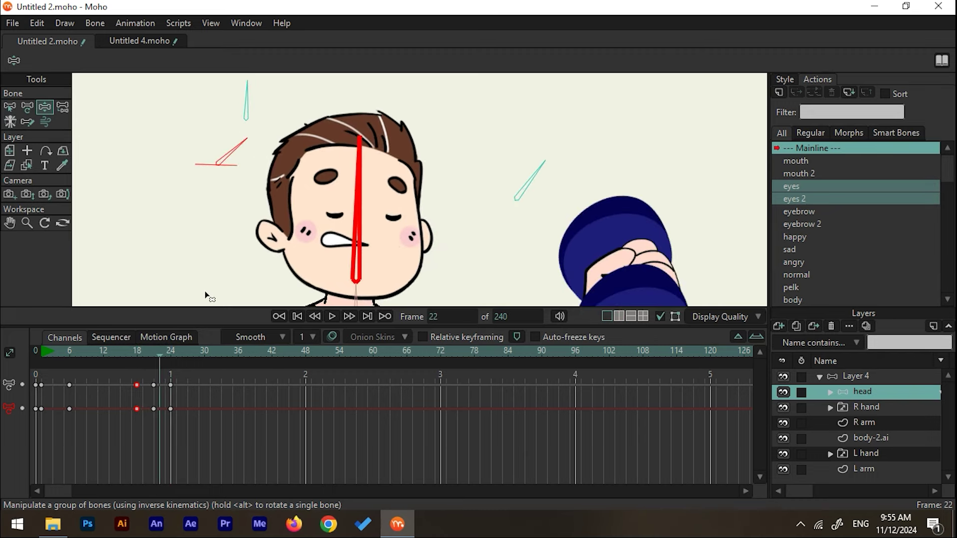
scroll(206, 292, "down", 5)
left_click_drag(225, 253, 257, 190)
scroll(255, 197, "up", 2)
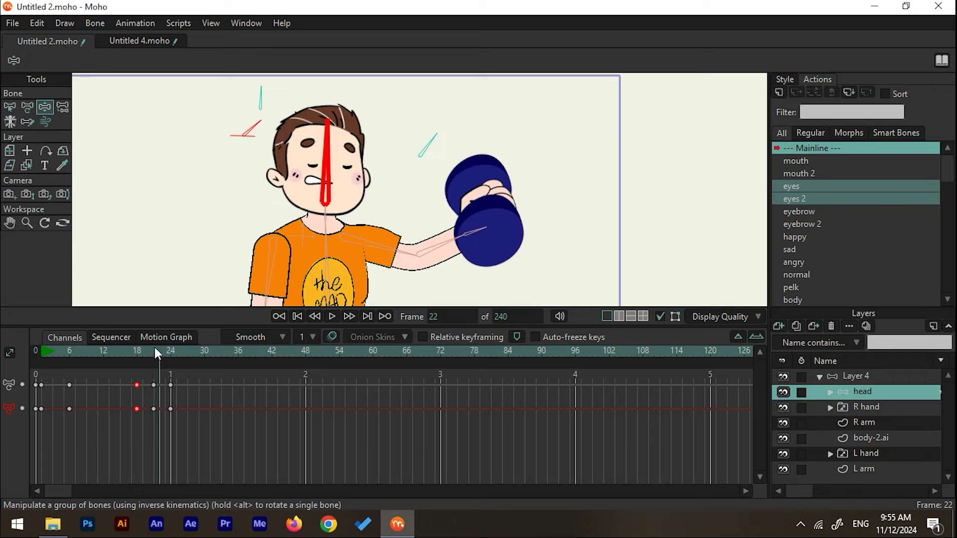
key("space")
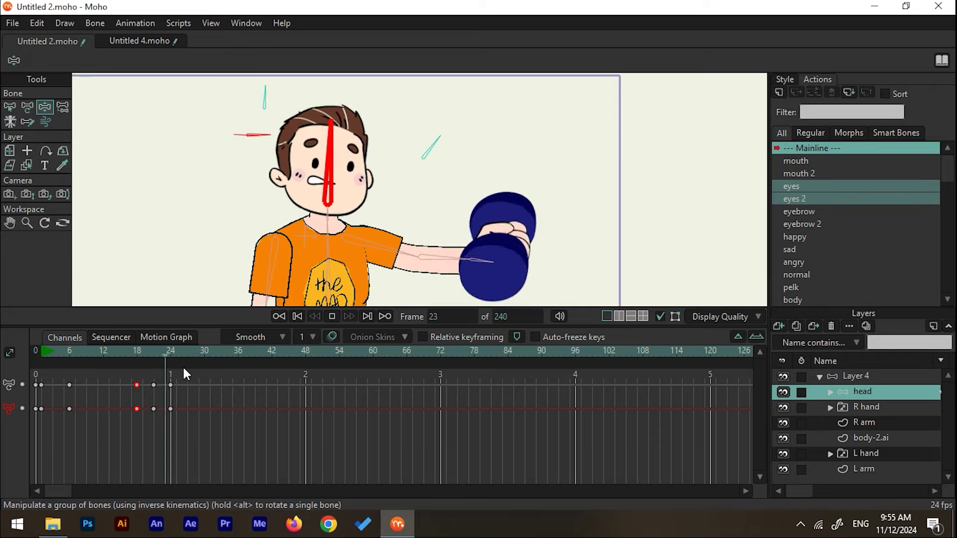
key("space")
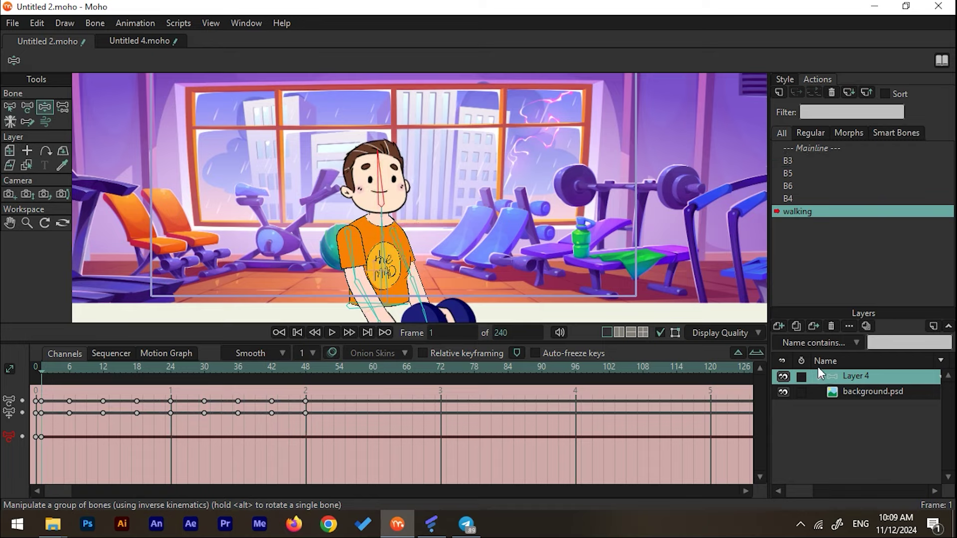
Give the head layer a closed-eye smile at frame 1 of the walking action.
left_click(820, 377)
left_click(862, 392)
scroll(421, 174, "up", 4)
left_click(845, 377)
scroll(421, 174, "down", 5)
left_click(861, 392)
scroll(421, 174, "up", 4)
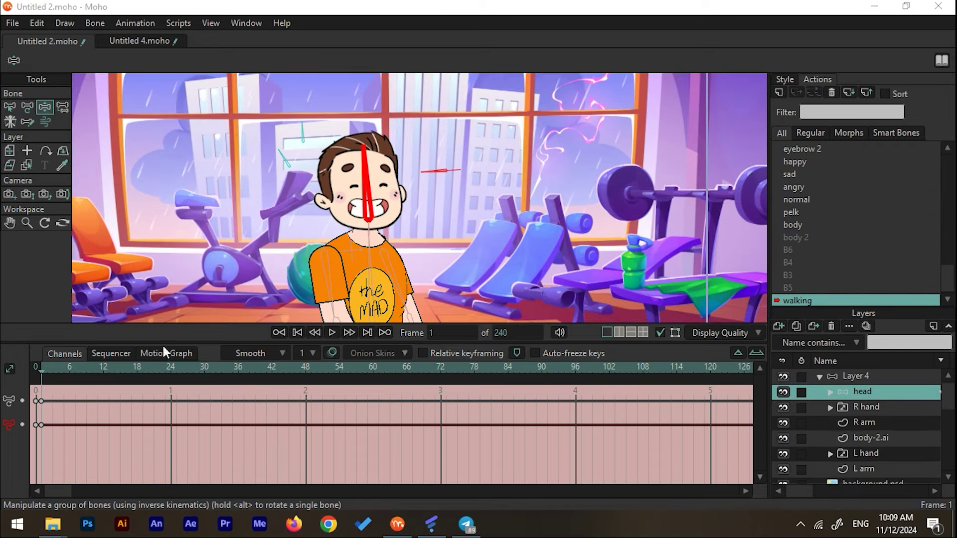
scroll(398, 202, "down", 2)
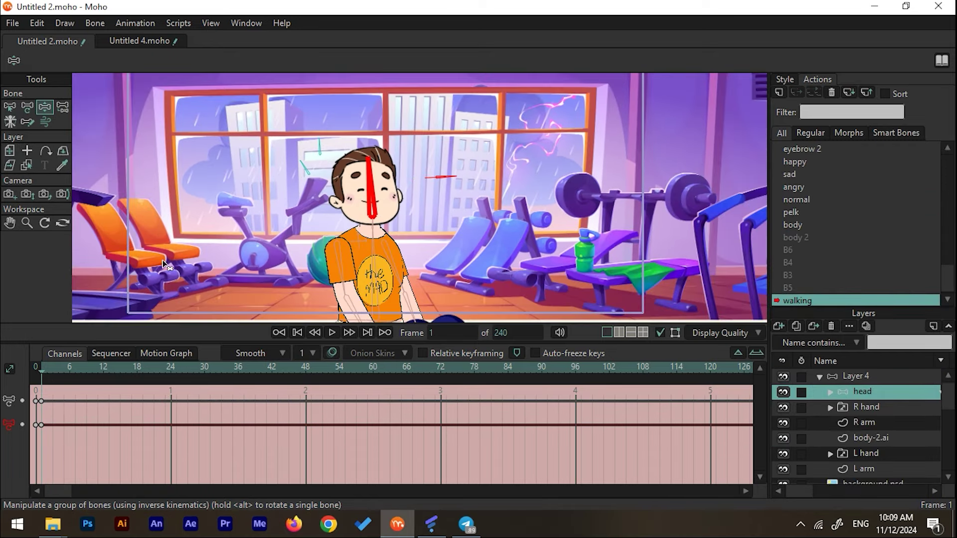
Paste Layer 4's bone keys along the walking action up to frame 48, ending with the frame 1 key, and play the cycle.
left_click(855, 379)
left_click_drag(45, 370, 140, 369)
key("ctrl+v")
left_click(171, 371)
left_click(238, 371)
left_click(305, 372)
left_click(40, 437)
key("ctrl+v")
key("space")
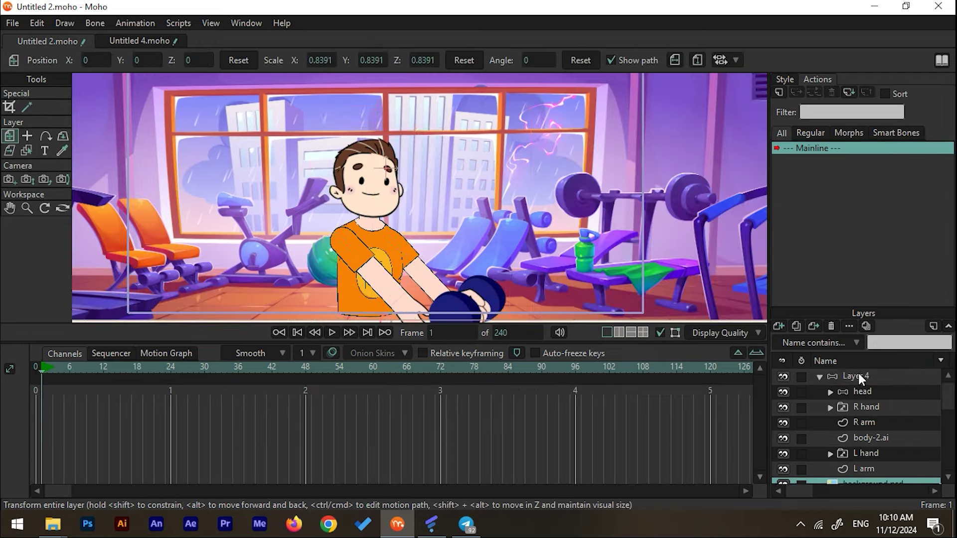
Shift the background.psd layer sideways at frame 1 so the gym scrolls past until frame 48, and play the result.
left_click(858, 373)
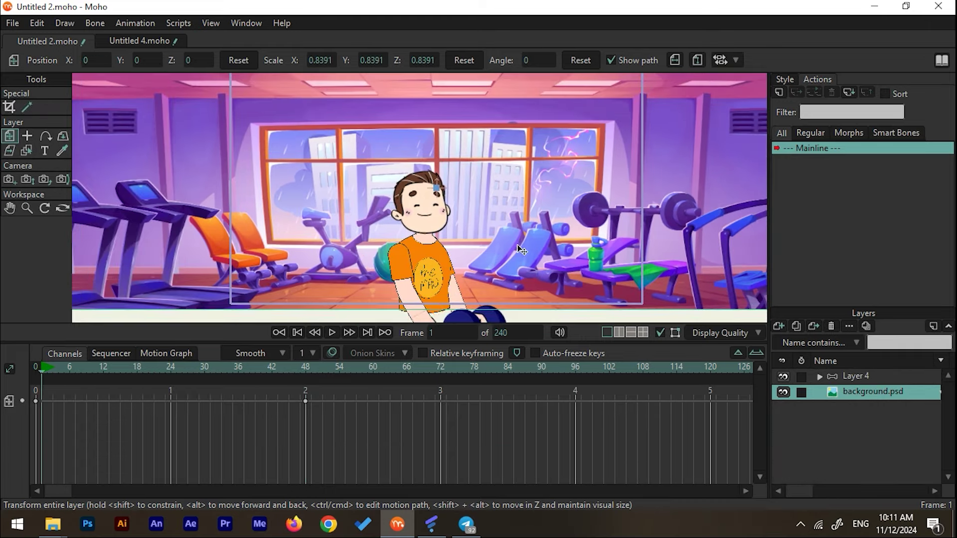
left_click_drag(441, 212, 619, 212)
key("space")
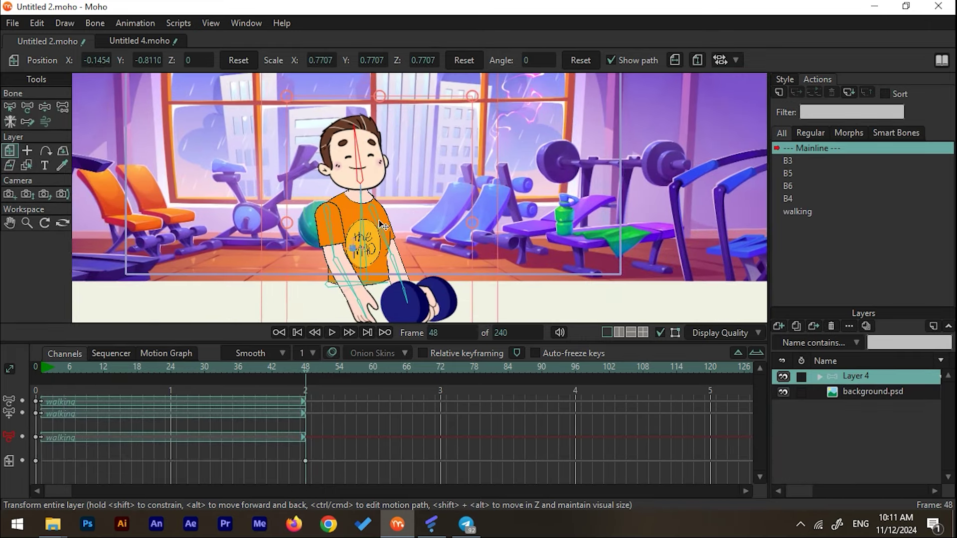
Raise the dumbbell forearm following the walk with Manipulate Bones, and select the head layer's key at frame 54.
left_click(44, 106)
left_click(398, 272)
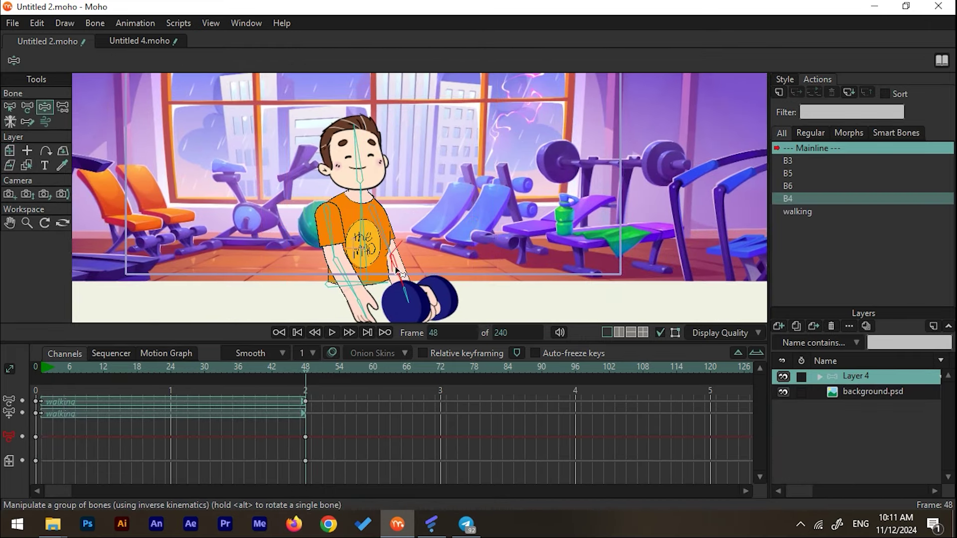
left_click_drag(398, 271, 438, 220)
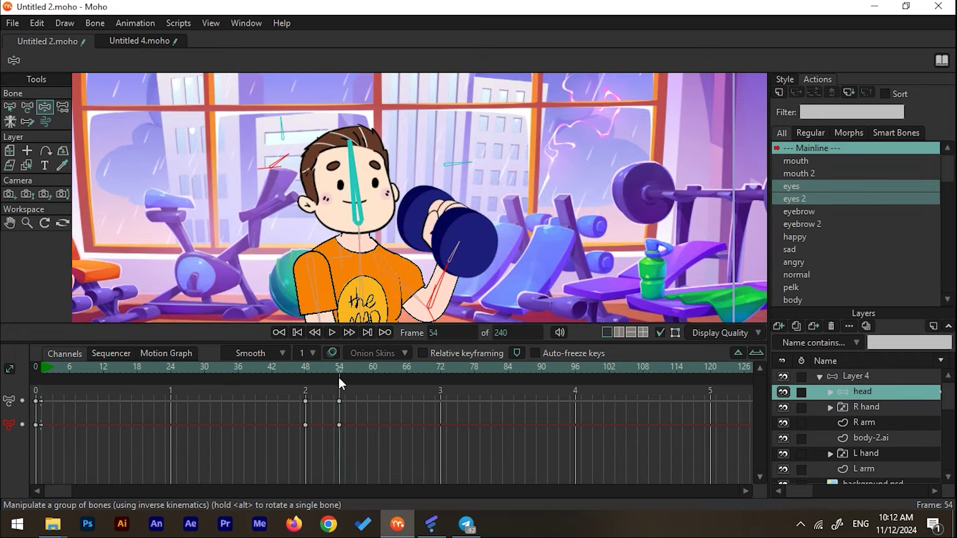
left_click(301, 364)
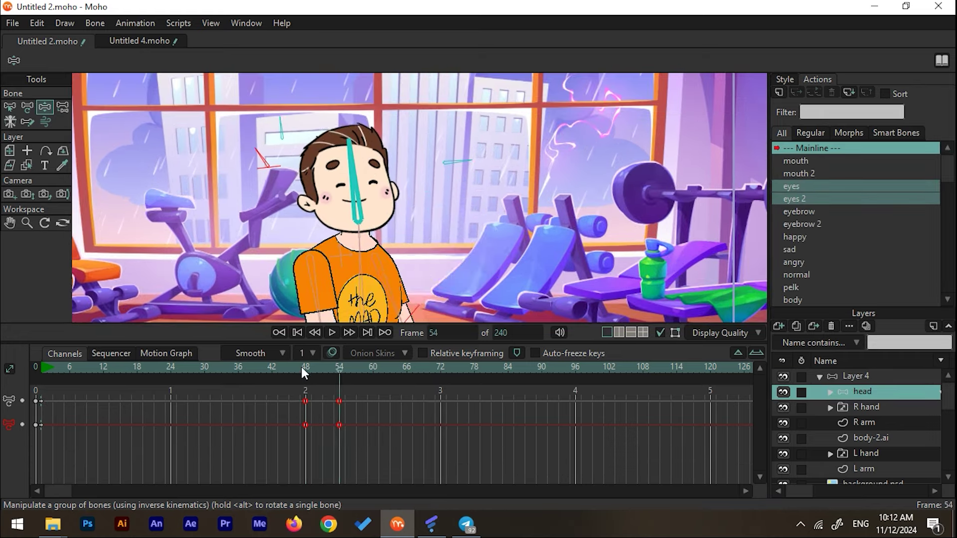
left_click(340, 423)
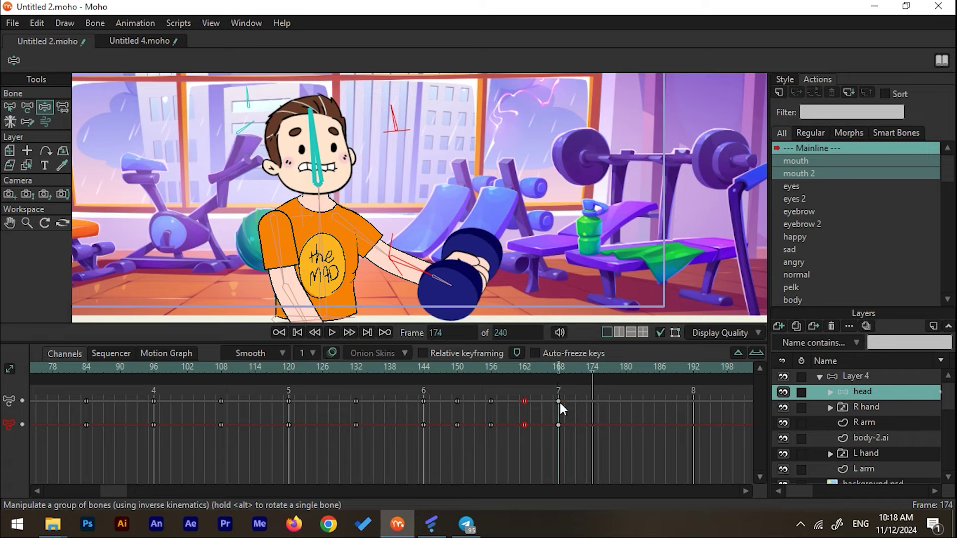
Change the interpolation of the head layer's key at frame 168, and open the mouth with its control bone at frame 174.
right_click(559, 402)
left_click(589, 379)
left_click_drag(519, 369, 592, 368)
left_click_drag(393, 108, 413, 111)
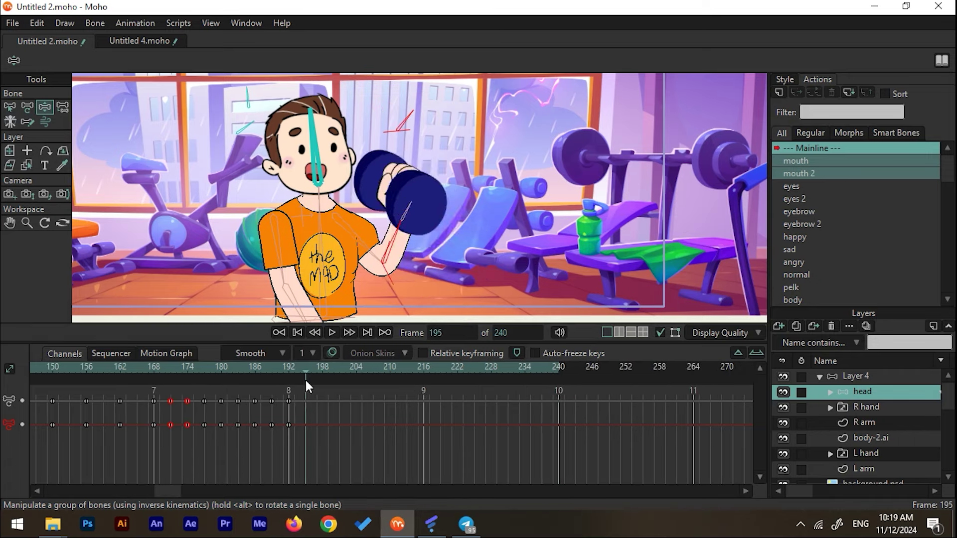
In the eyebrow action, lower the L eyebrow layer at frame 6 with the Transform Layer tool.
left_click_drag(307, 381, 70, 371)
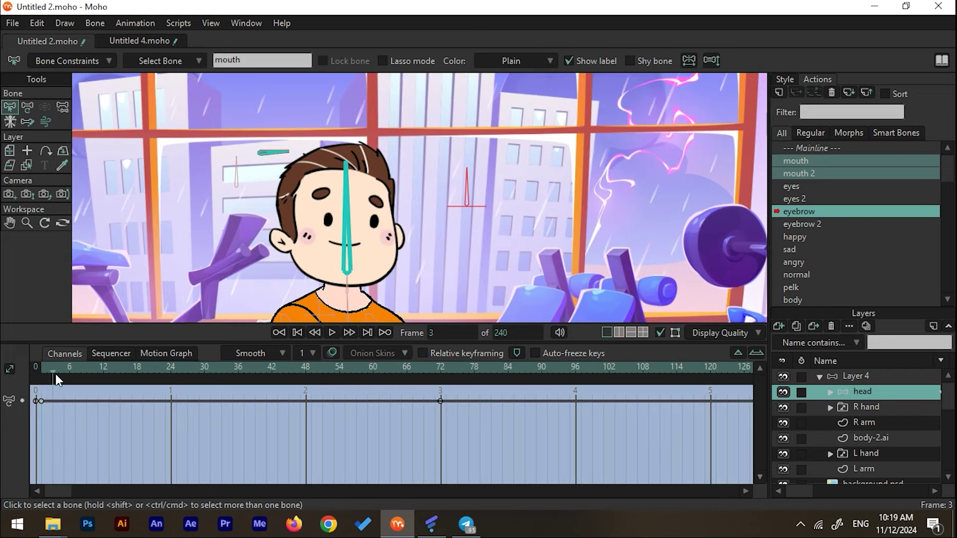
left_click(830, 392)
scroll(910, 422, "down", 3)
left_click(877, 408)
left_click(878, 423)
left_click(9, 165)
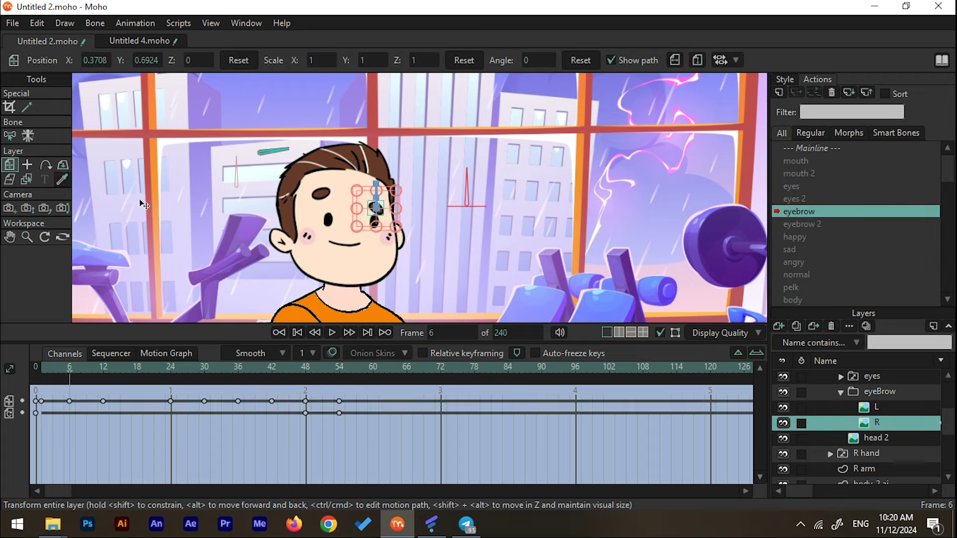
left_click(876, 407)
left_click(70, 369)
scroll(325, 197, "up", 4)
left_click_drag(325, 198, 324, 223)
Paste the L eyebrow's frame 1 key at frames 12 and 24, with the eyebrow lowered again at frame 18.
left_click(108, 373)
left_click(41, 402)
key("ctrl+v")
left_click(170, 370)
key("ctrl+v")
left_click(138, 368)
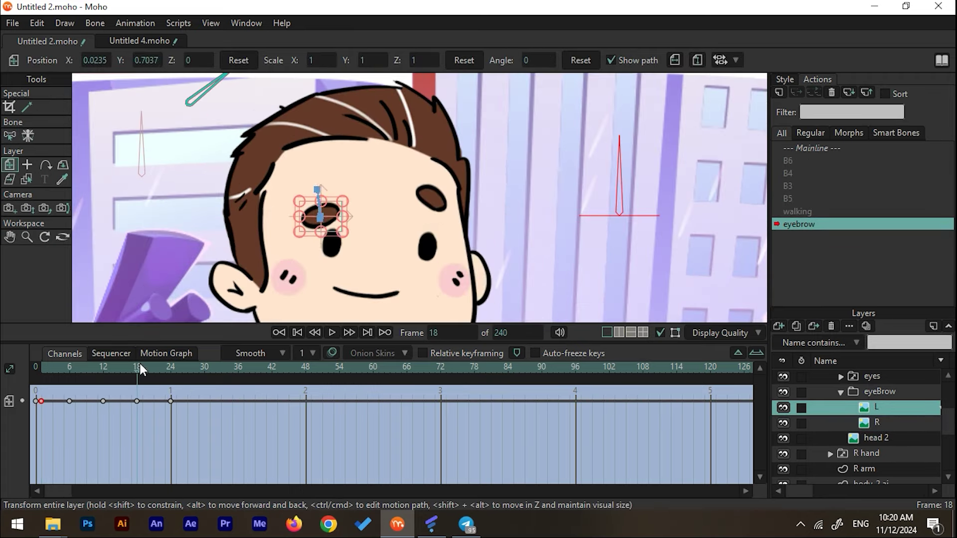
left_click_drag(139, 366, 124, 384)
Paste the L eyebrow's neutral key at frames 36 and 48, and raise the eyebrow to Y 0.8823 at frame 42.
left_click(171, 401)
left_click_drag(204, 368, 237, 378)
key("ctrl+v")
left_click(272, 368)
left_click_drag(319, 192, 320, 162)
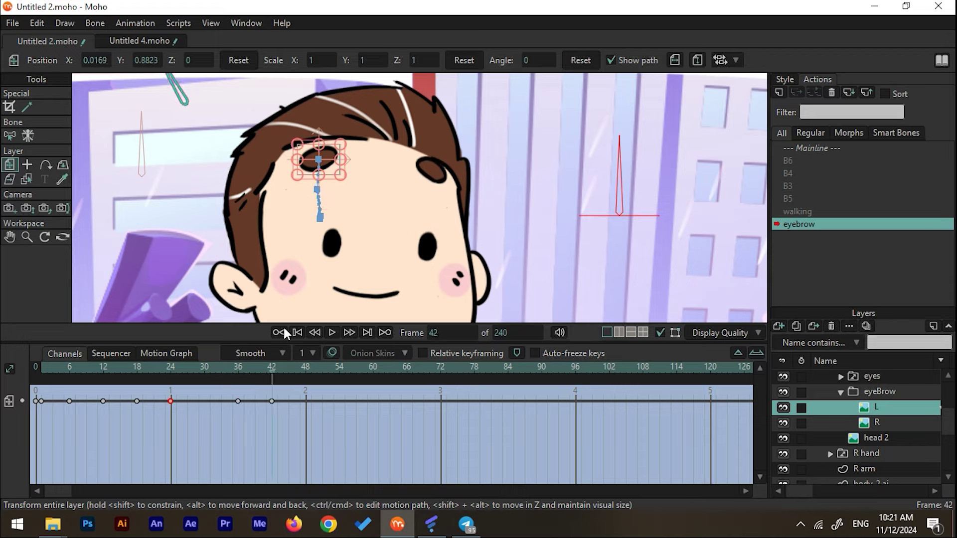
left_click(237, 401)
left_click(306, 368)
key("ctrl+v")
Lower the L eyebrow and rotate it into a frown at frame 54.
left_click_drag(330, 374, 339, 374)
left_click_drag(319, 190, 335, 244)
mouse_move(335, 372)
left_mouse_down()
mouse_move(293, 373)
mouse_move(339, 371)
left_mouse_up()
key("ctrl+z")
left_click(348, 187)
left_click_drag(347, 214, 343, 227)
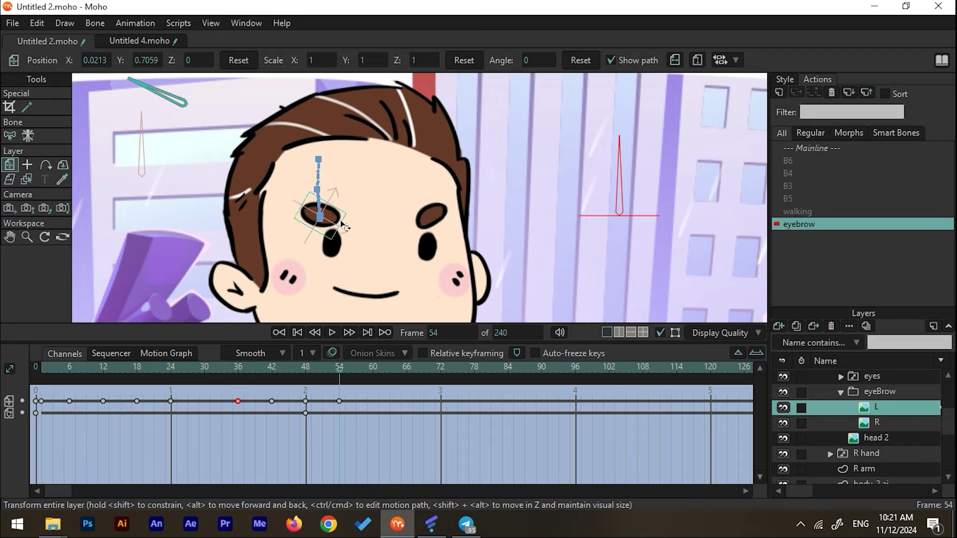
left_click_drag(310, 373, 338, 379)
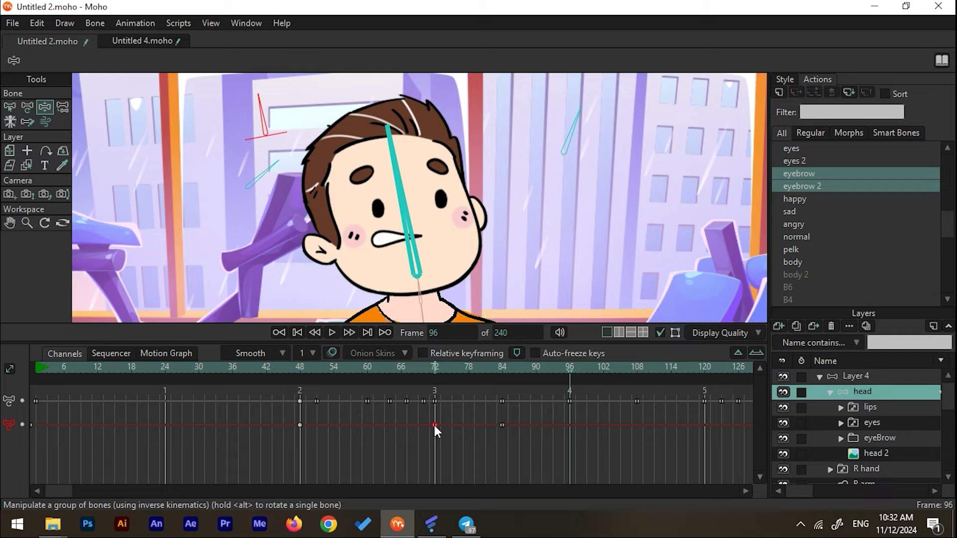
Copy the block of keyframes after frame 72 and paste it repeatedly further along the timeline.
left_click_drag(435, 426, 713, 372)
key("ctrl+v")
left_click_drag(59, 491, 119, 493)
left_click(314, 369)
key("ctrl+v")
left_click_drag(312, 369, 705, 374)
left_click_drag(125, 492, 172, 494)
left_click(327, 379)
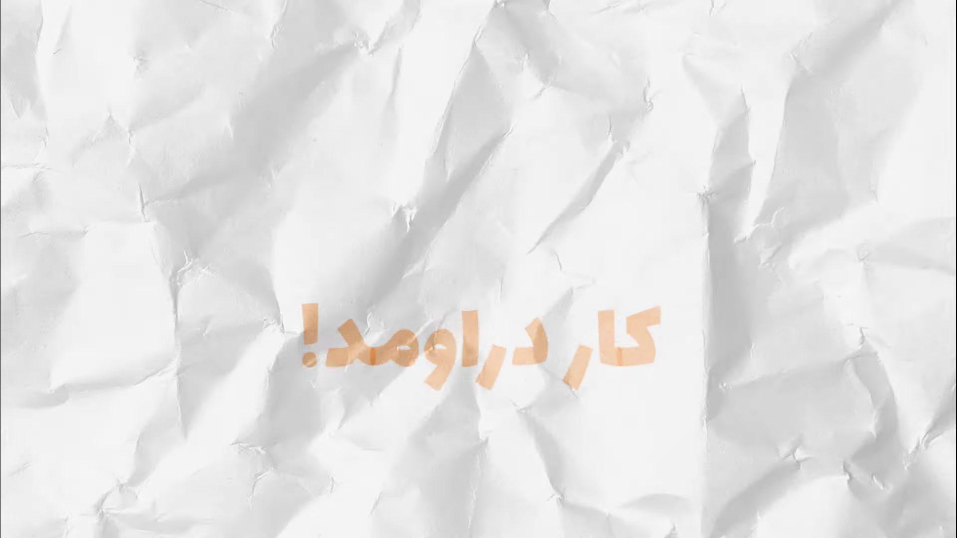